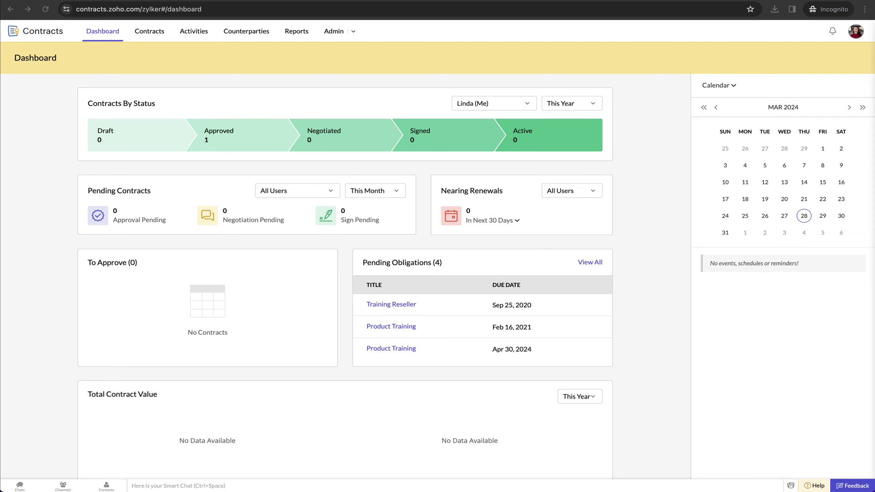
Step: Go from the dashboard to the All Contracts list via the Contracts tab
click(157, 37)
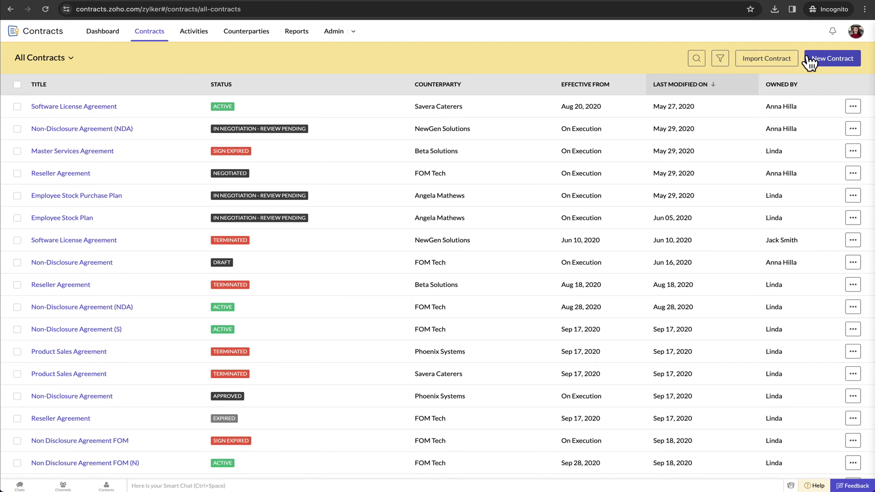
Step: Begin a new contract and select Statement of Work as its contract type
click(830, 61)
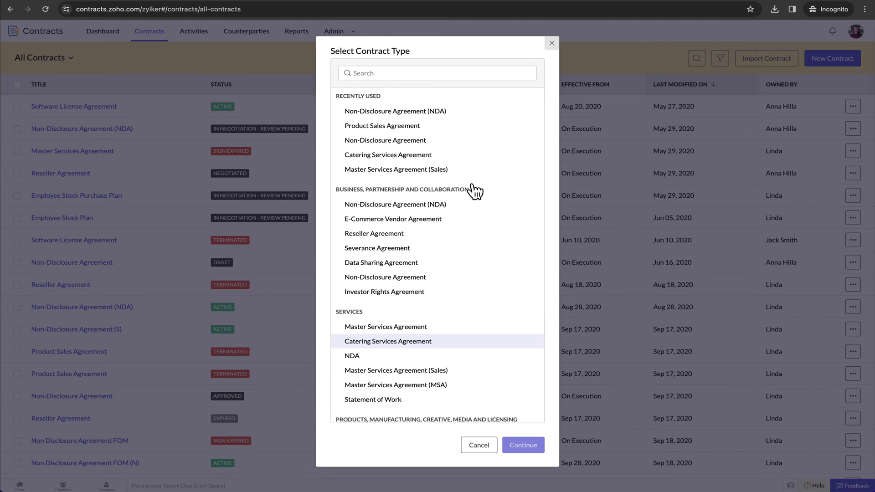
scroll(474, 191, down, 3)
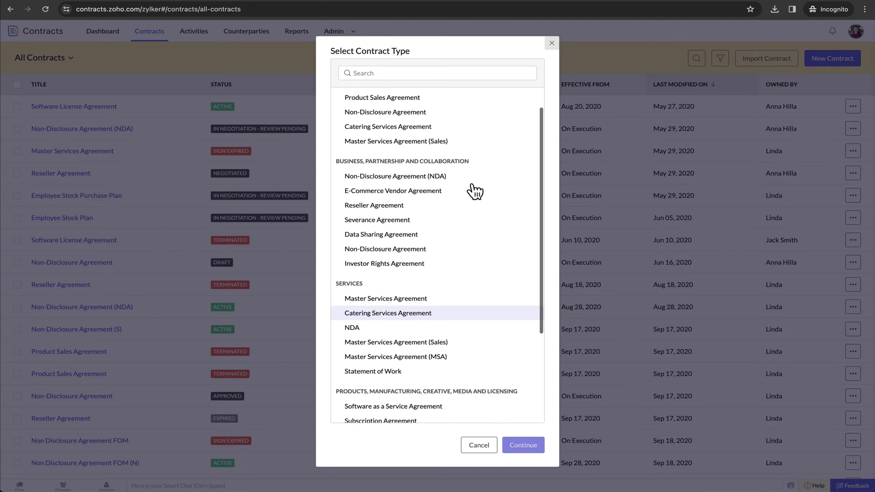
scroll(474, 191, down, 5)
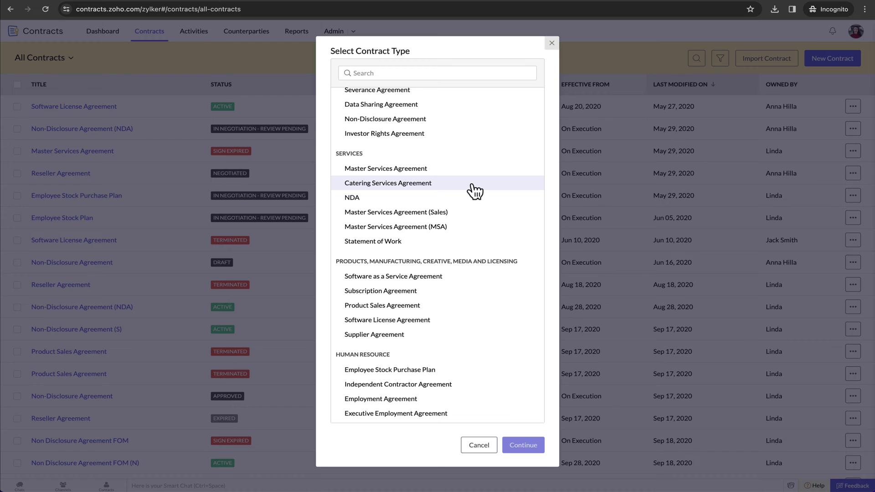
click(406, 240)
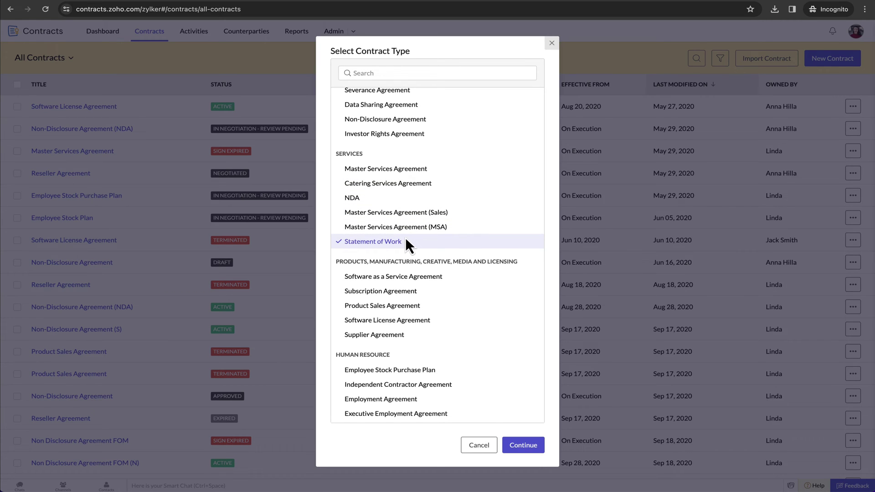
Step: Title the contract 'SOW with Zenith Dynamics', counterparty Zenith Dynamics, effective on execution
click(518, 443)
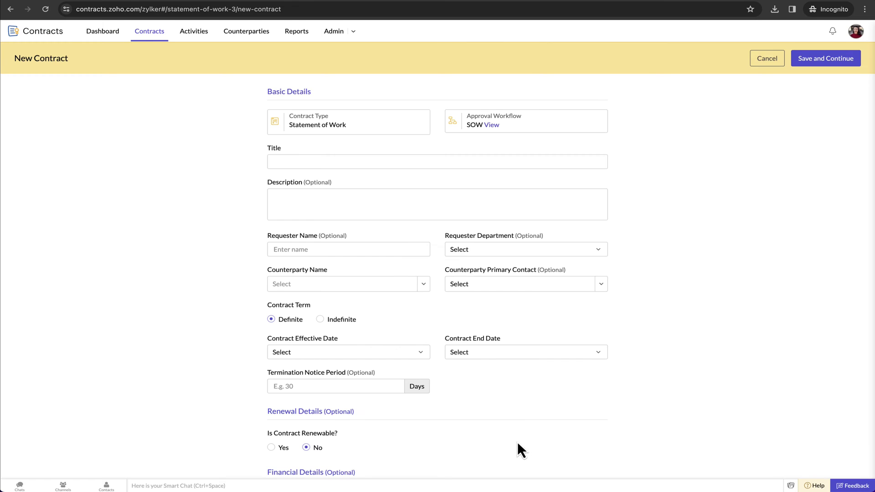
click(350, 161)
text(SOW with Zenith Dynamics)
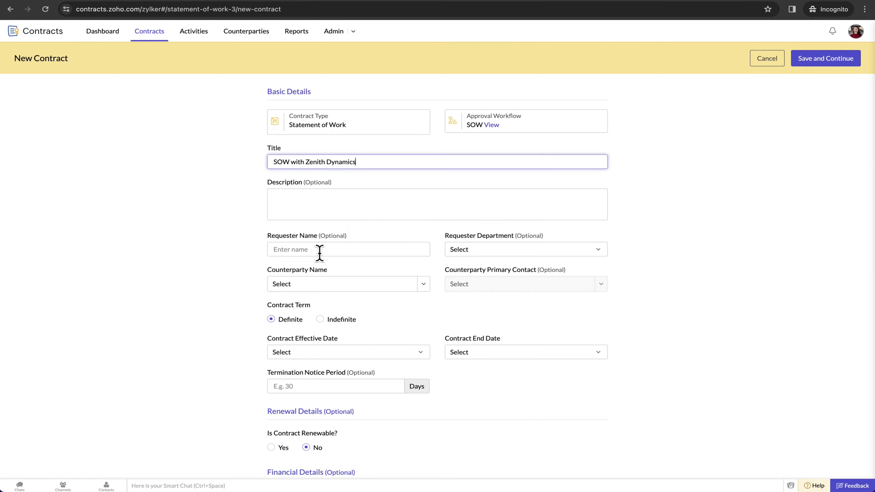
click(422, 284)
scroll(356, 227, down, 2)
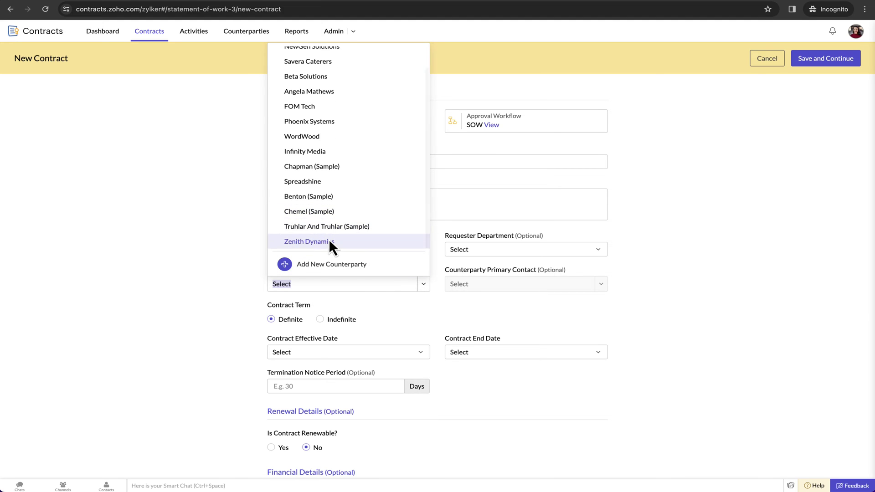
click(329, 238)
click(425, 355)
click(335, 397)
Step: Set the contract duration to 2 years with a 20-day termination notice
click(590, 353)
click(507, 385)
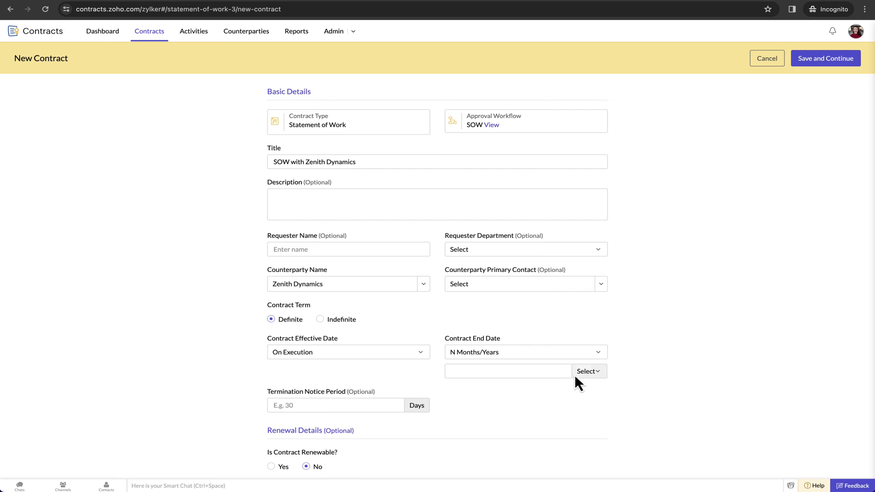
click(585, 371)
click(592, 418)
click(529, 371)
text(2)
click(482, 391)
scroll(483, 392, down, 1)
click(394, 353)
text(20)
Step: Make it manually renewable with 20 days' notice and a 10-day expiration reminder
click(271, 414)
click(478, 414)
click(476, 445)
scroll(477, 441, down, 2)
click(343, 357)
text(20)
click(466, 355)
text(10)
click(479, 380)
Step: Enter an amount of 100000 with all taxes included and save the contract
click(390, 412)
text(100000)
click(597, 413)
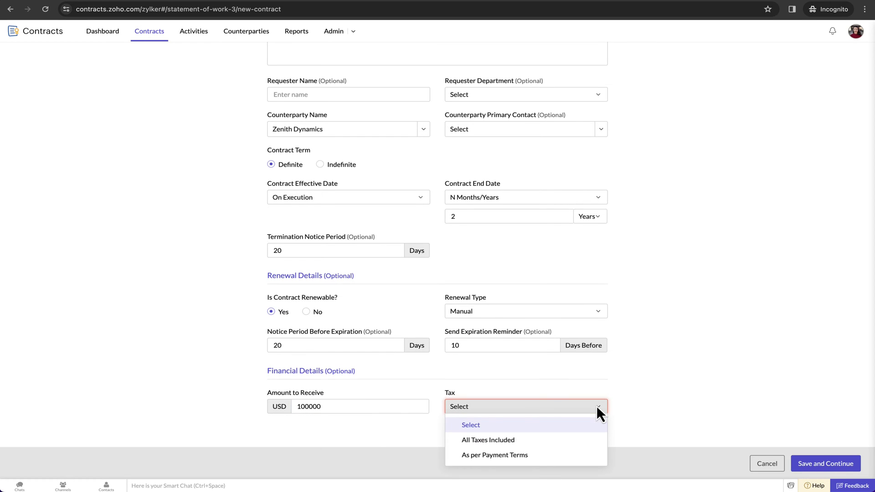
click(497, 438)
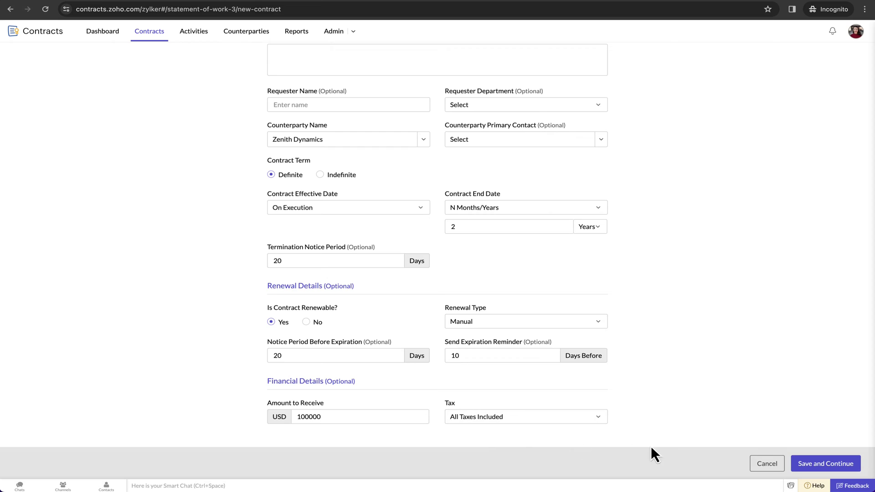
click(824, 460)
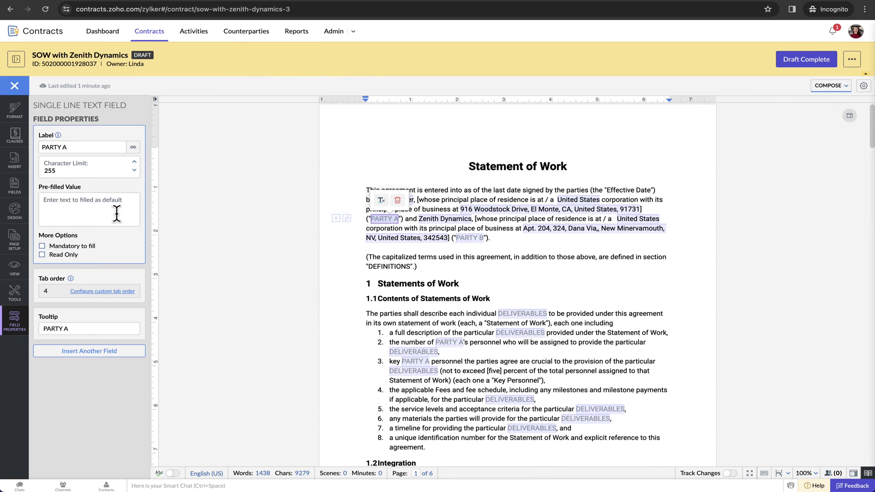
Step: Pre-fill PARTY A with 'Zylker' and PARTY B with 'Zenith Dynamics'
click(107, 210)
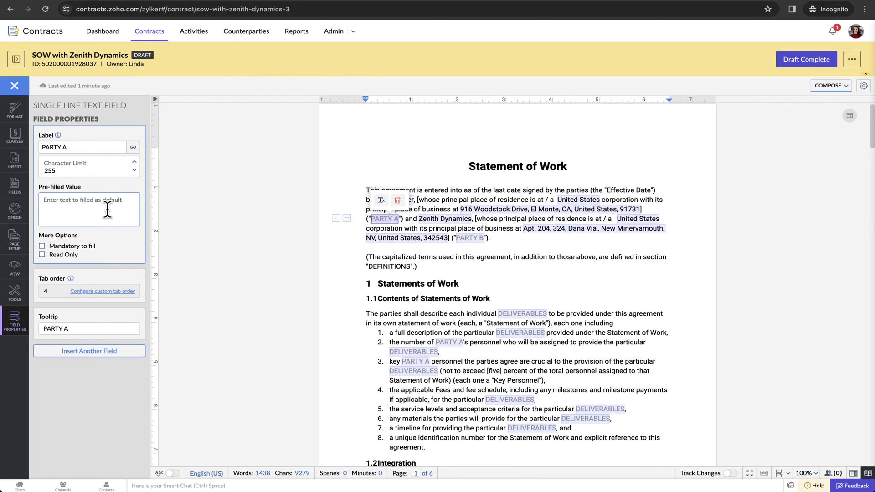
text(Zylker)
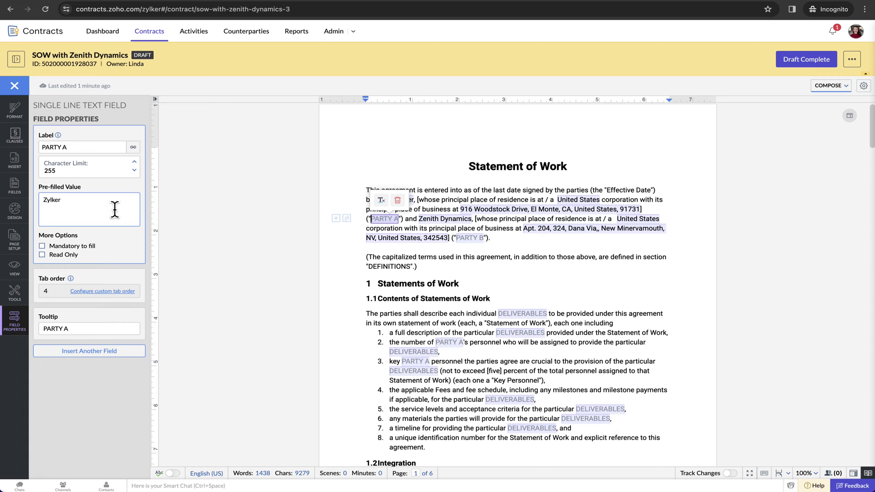
click(469, 239)
click(73, 203)
text(Zenith Dynam)
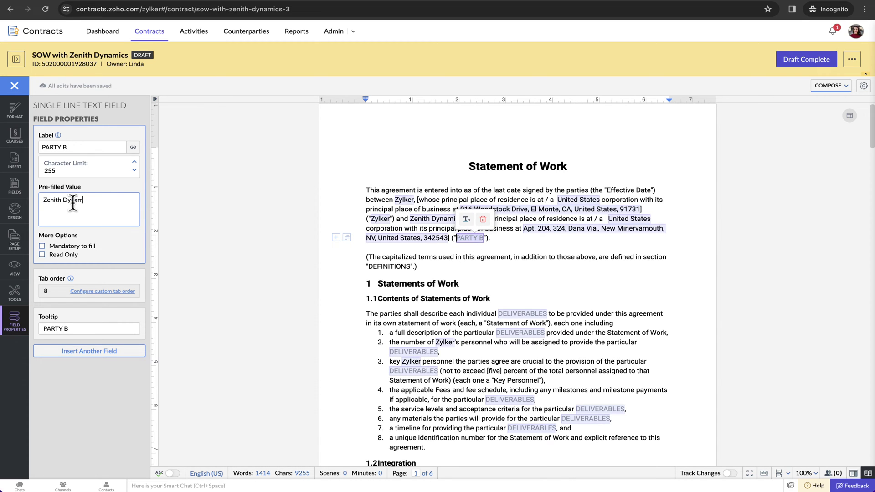
text(ics)
key(BackSpace)
text(cs)
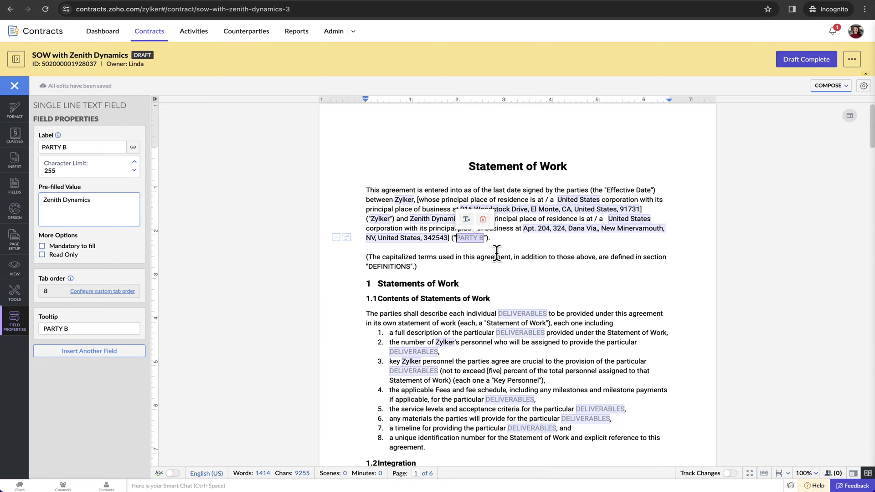
click(504, 256)
Step: Inspect the paragraph style, font and font size options, then review the draft text
scroll(504, 256, down, 3)
click(140, 169)
click(140, 170)
click(68, 203)
click(86, 203)
click(86, 203)
click(100, 203)
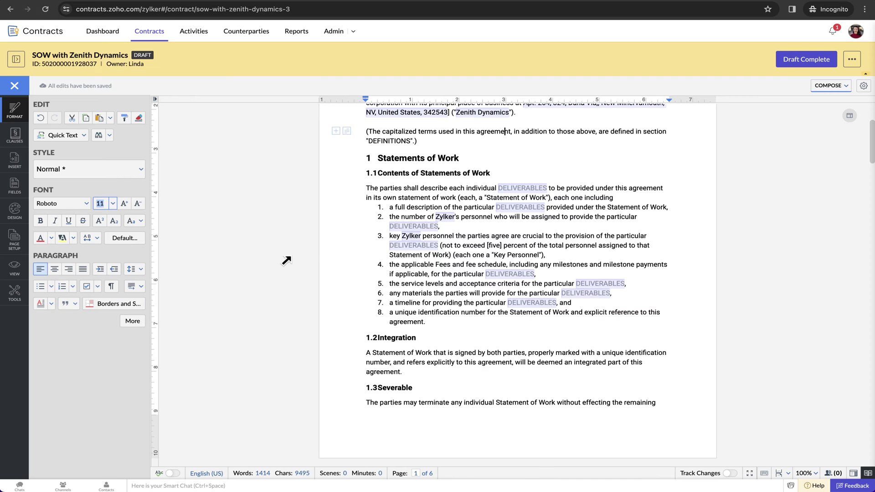
scroll(415, 254, down, 10)
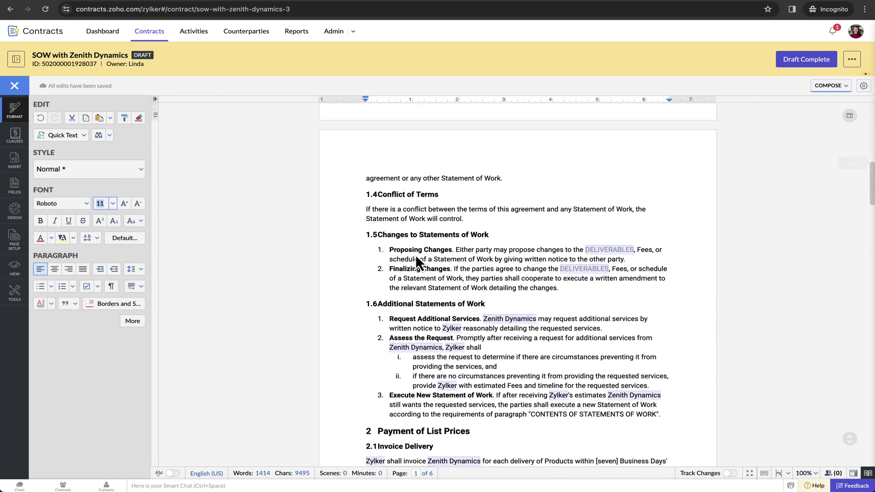
scroll(416, 258, down, 8)
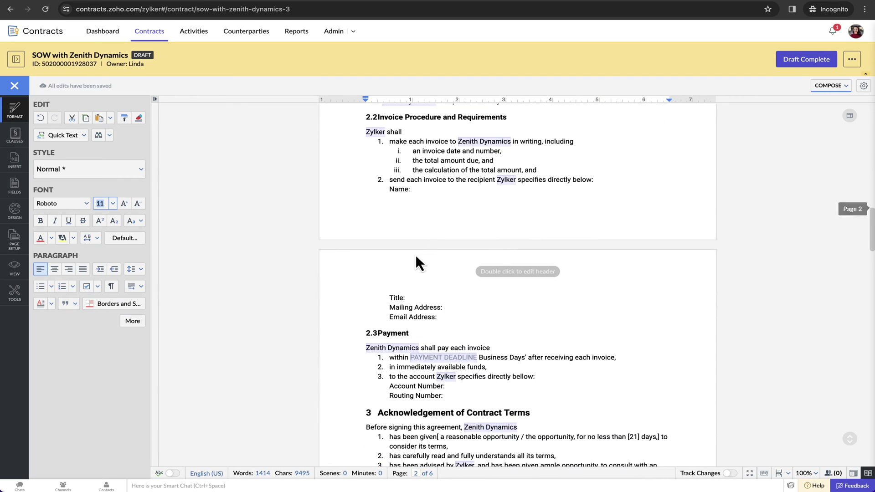
scroll(415, 256, down, 6)
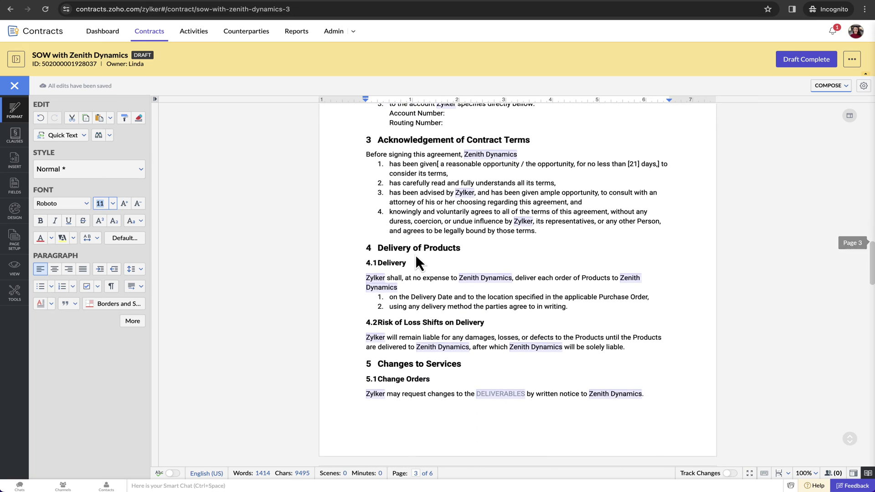
scroll(415, 254, up, 20)
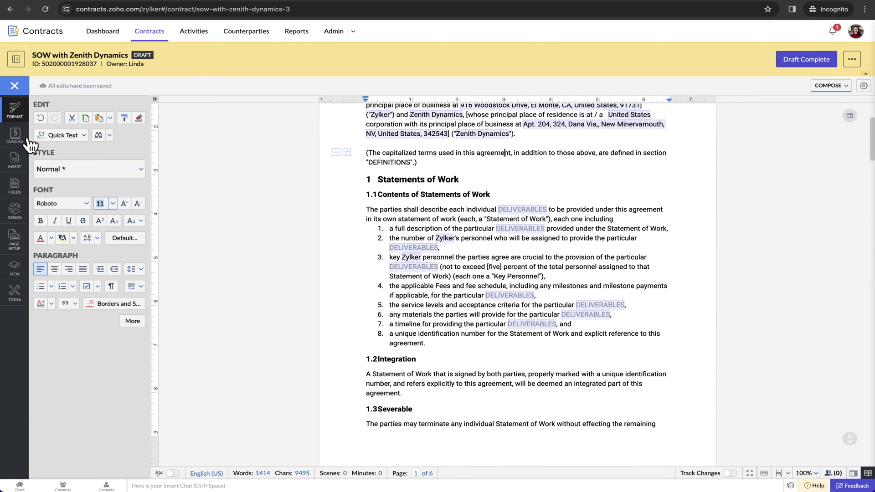
Step: Try alternative clauses, keeping Master Services Agreement and Product Sales Agreement for payment
click(21, 141)
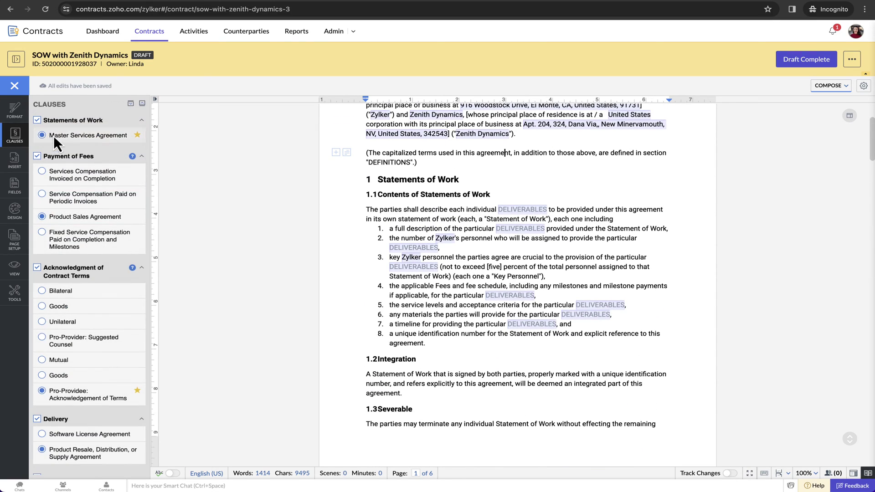
click(37, 121)
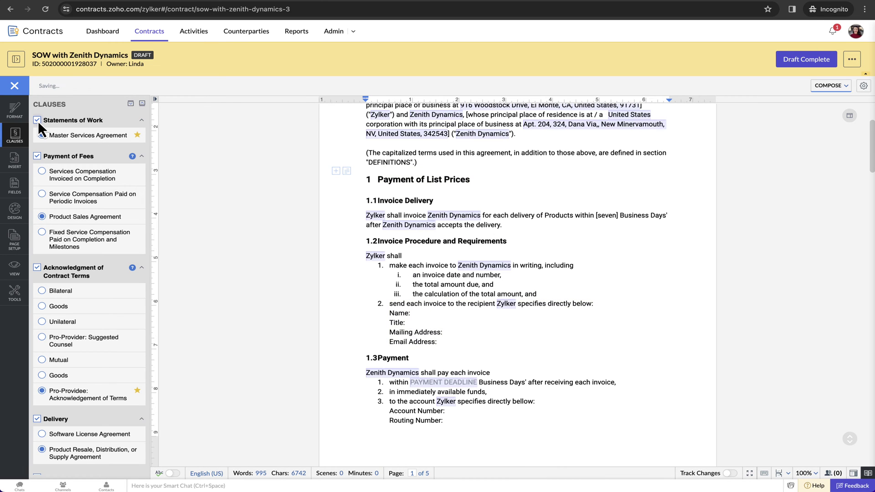
click(42, 193)
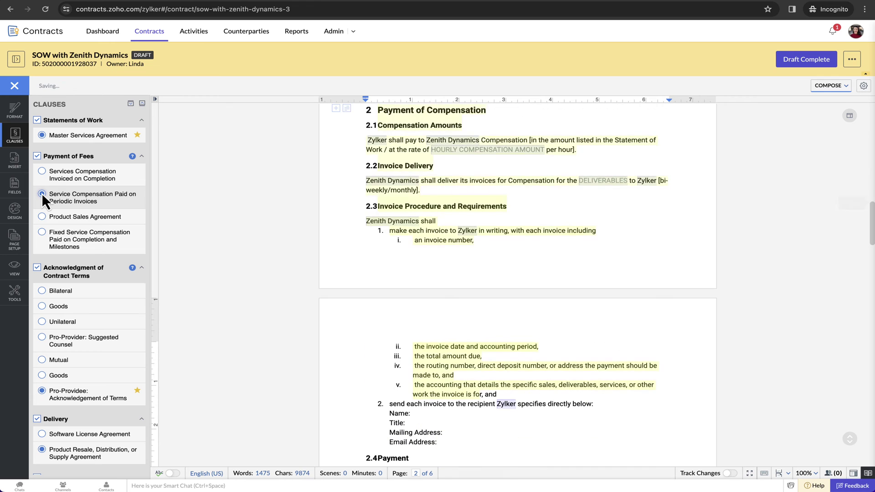
click(42, 217)
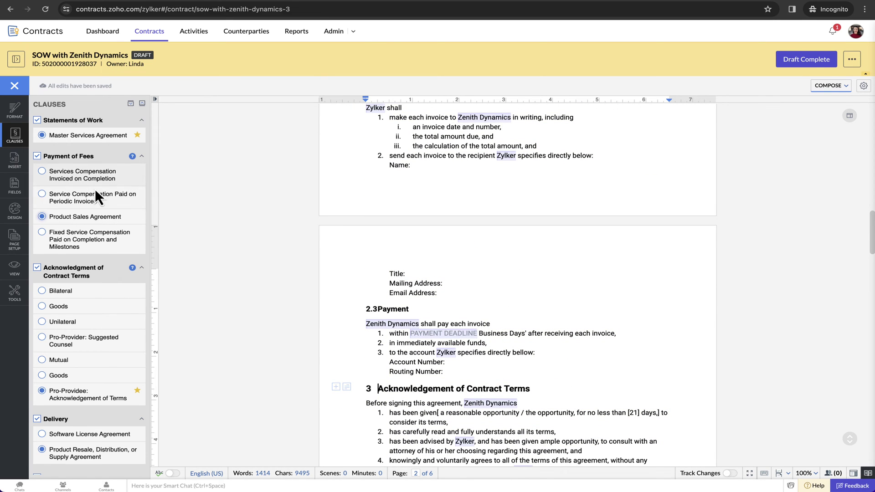
scroll(331, 253, down, 2)
scroll(331, 253, down, 3)
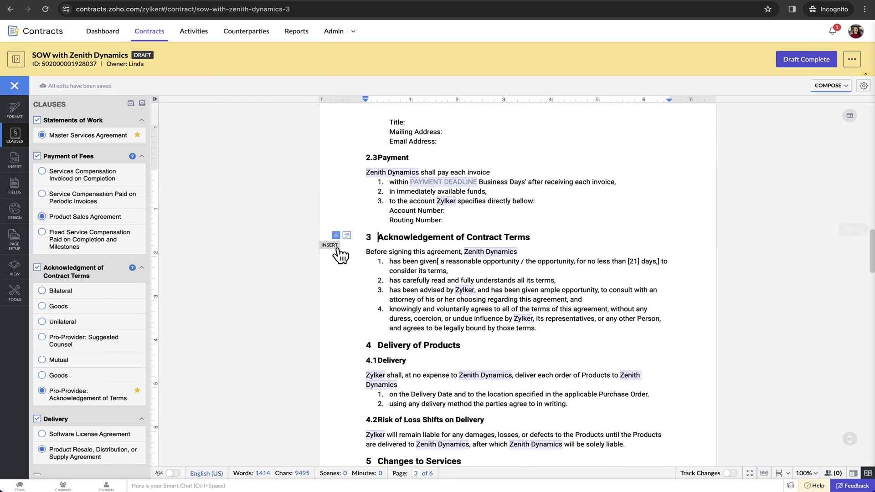
scroll(331, 252, up, 3)
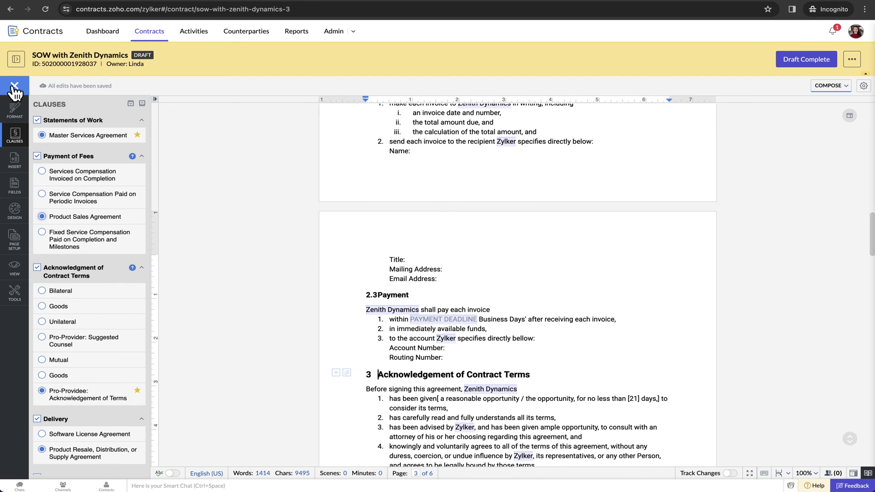
Step: Add a colleague as a Comment Only collaborator on the draft and share it
click(14, 86)
click(16, 60)
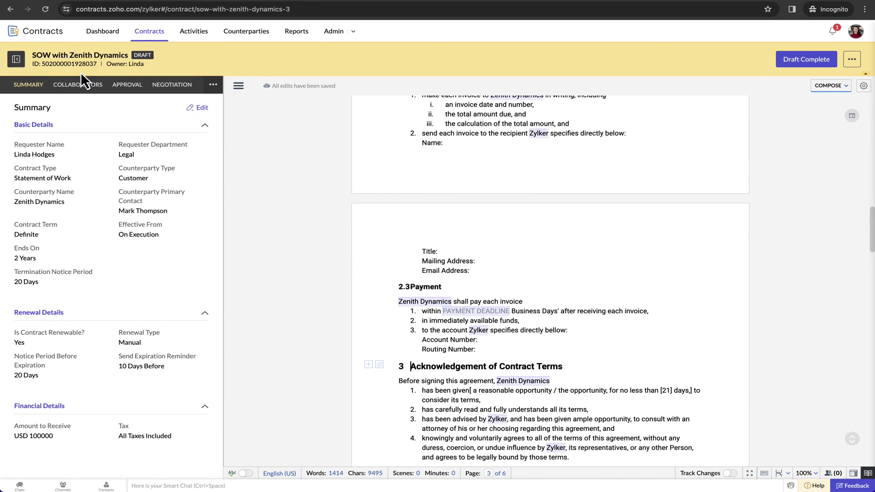
click(83, 87)
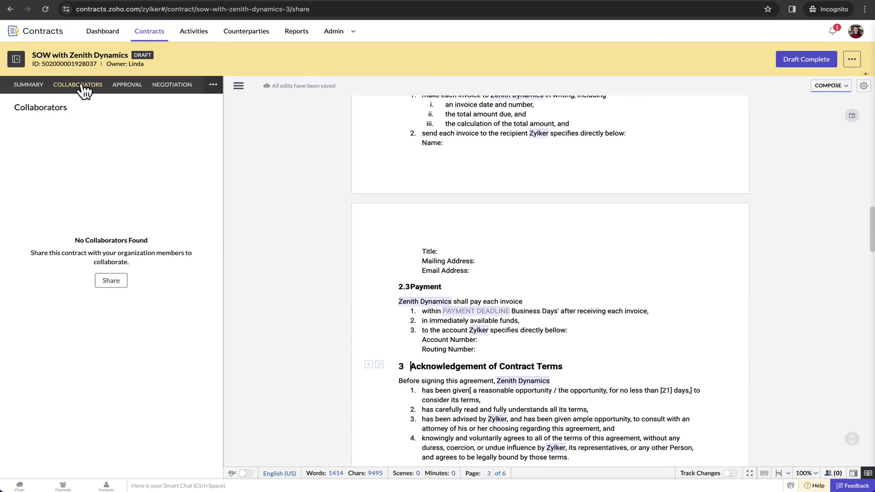
click(108, 281)
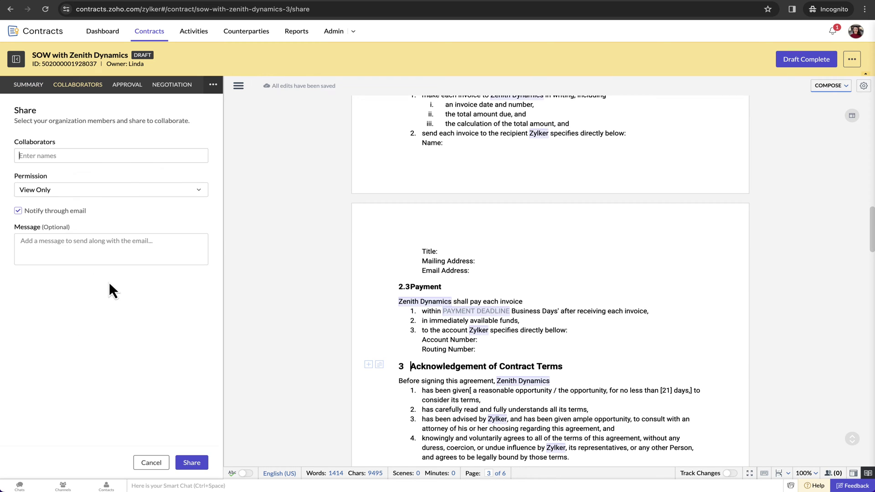
text(Anna)
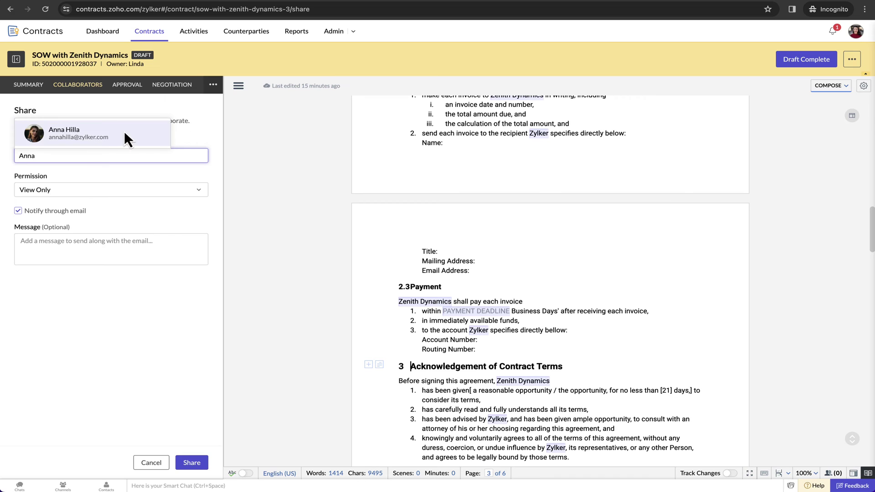
click(124, 132)
click(83, 186)
click(61, 220)
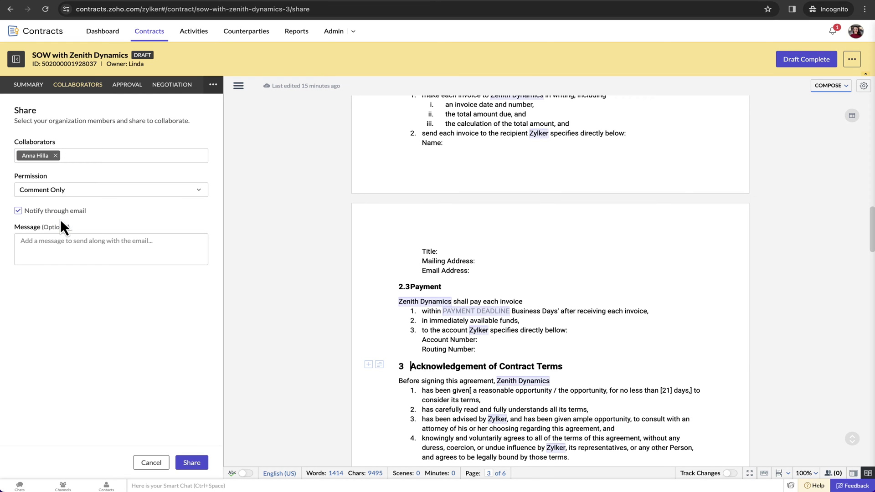
click(192, 461)
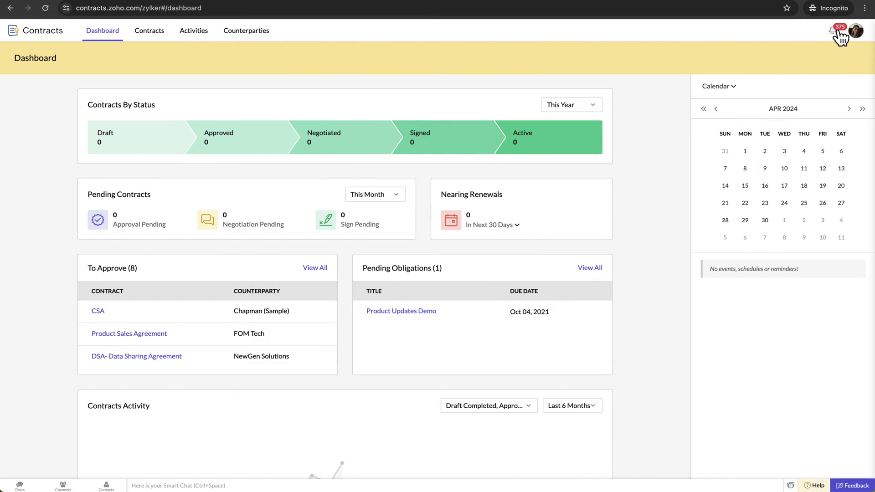
Step: Open the shared SOW with Zenith Dynamics contract from the notifications
click(839, 35)
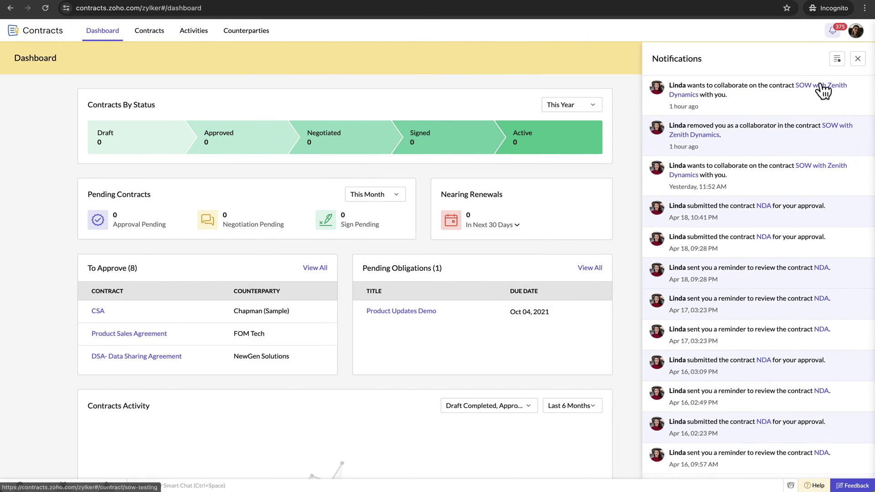
click(816, 84)
scroll(471, 250, down, 3)
scroll(472, 250, down, 2)
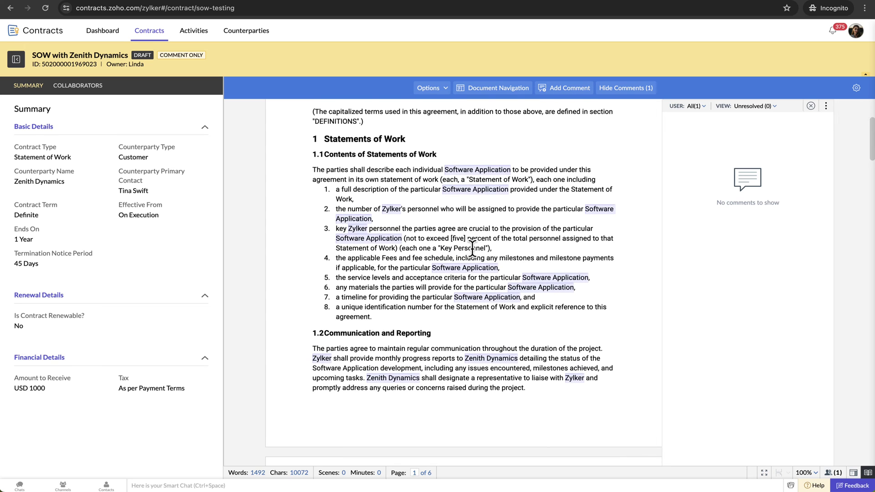
scroll(474, 254, down, 2)
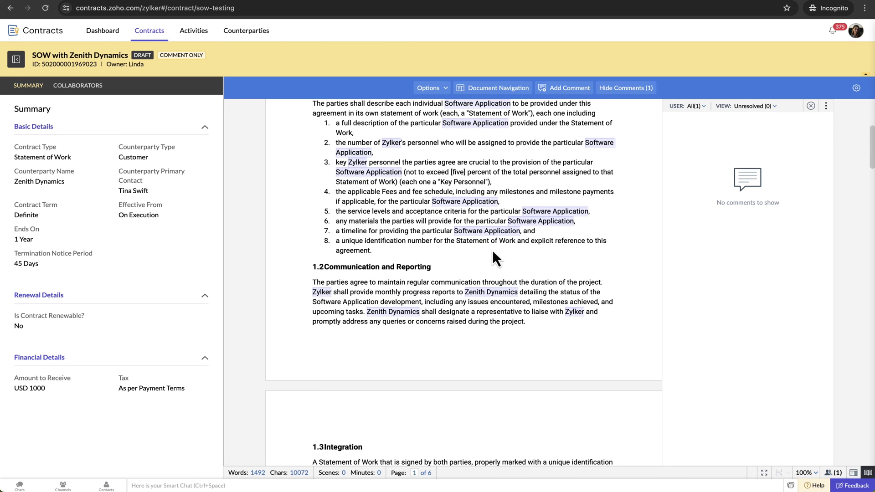
Step: Comment 'We can remove this clause.' on section 1.2 Communication and Reporting
drag(529, 319, 326, 268)
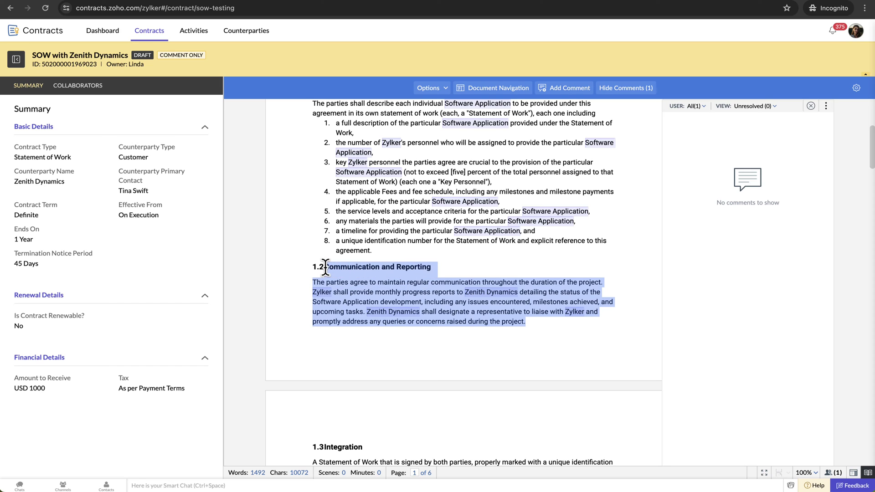
click(570, 88)
text(We can remove thi)
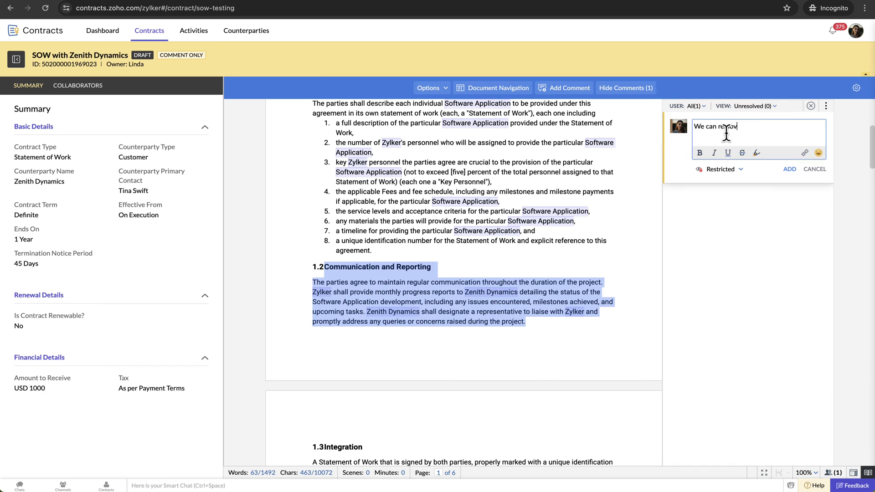
text(s clause.)
click(738, 169)
click(733, 216)
click(790, 169)
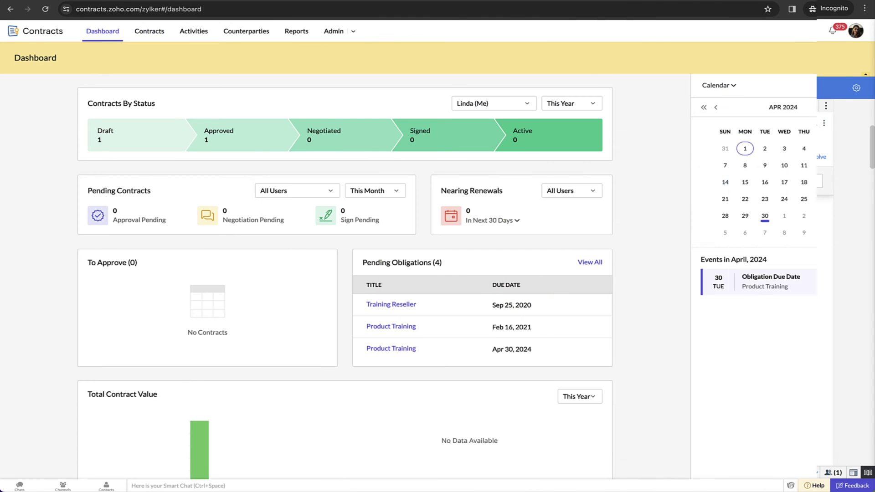
Step: Reply 'Sure, I will remove it' to the clause comment in the SOW
click(834, 32)
click(822, 86)
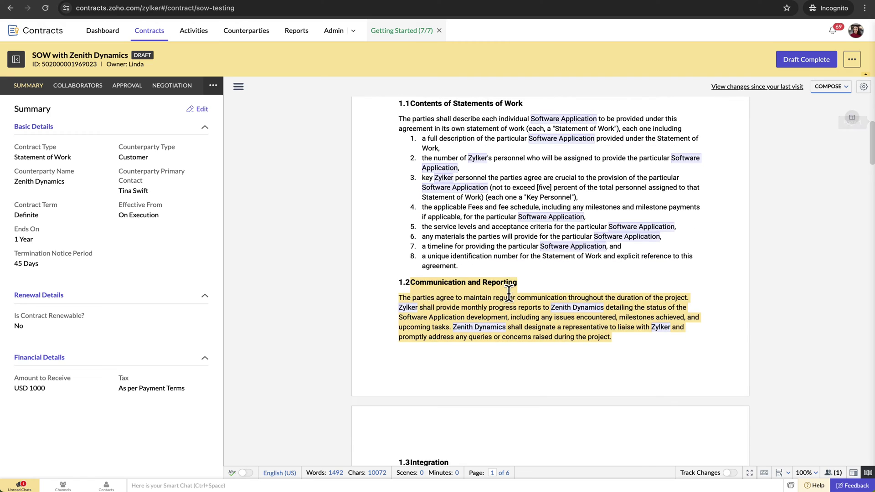
click(758, 370)
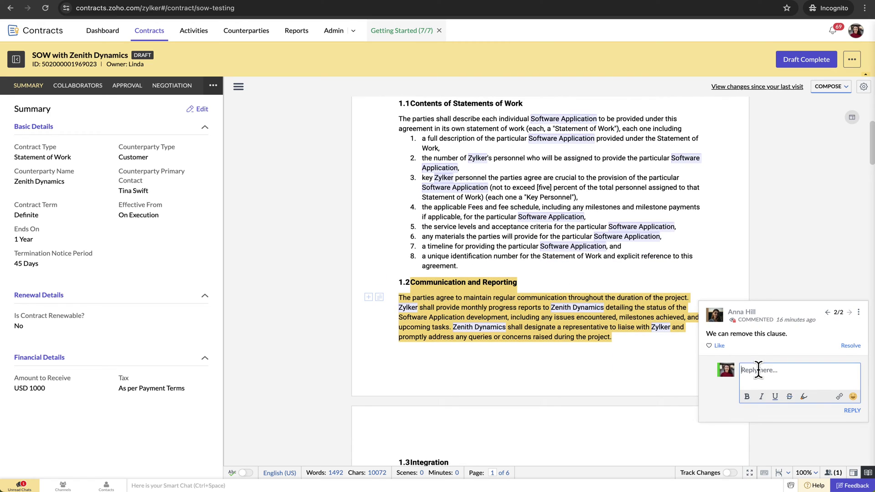
text(Sure, I will remove it.)
click(852, 410)
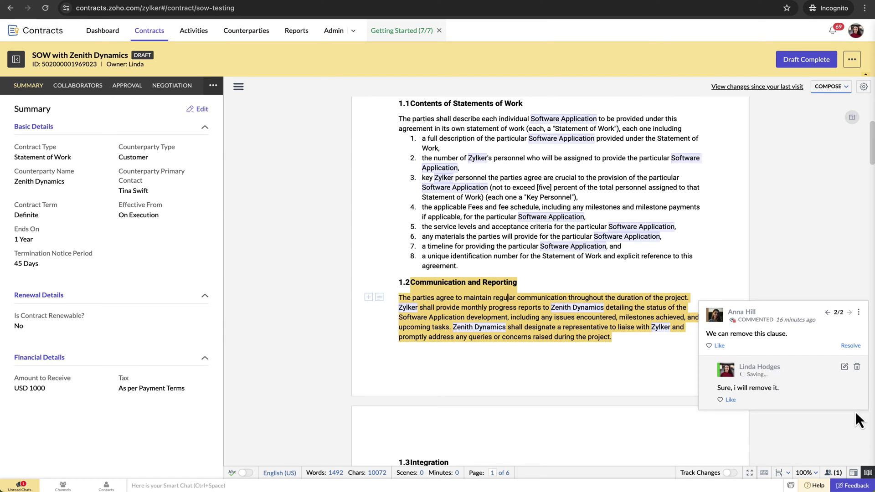
Step: Resolve the comment and delete section 1.2 Communication and Reporting
click(851, 347)
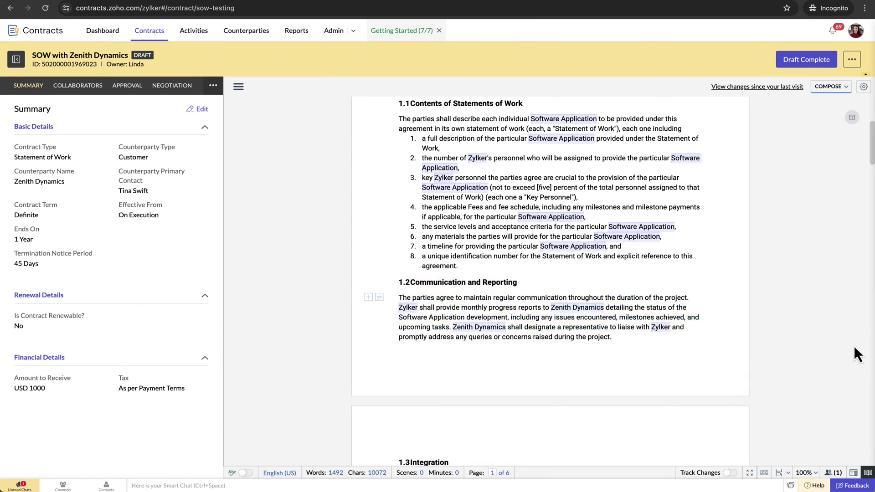
drag(613, 340, 399, 282)
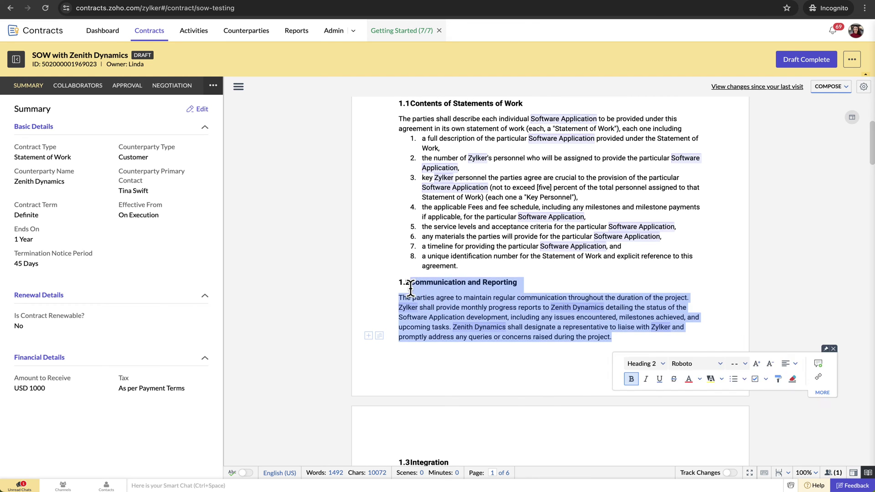
key(BackSpace)
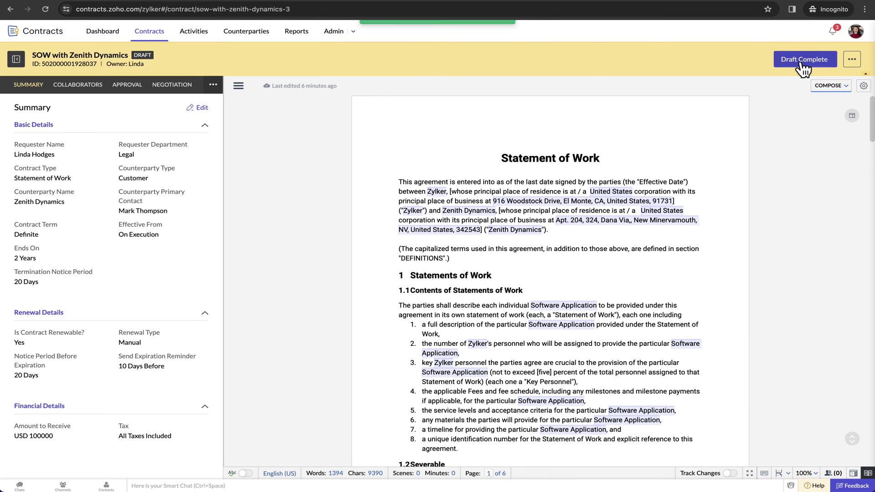
Step: Mark the Zenith Dynamics SOW draft complete and submit it for approval
click(799, 62)
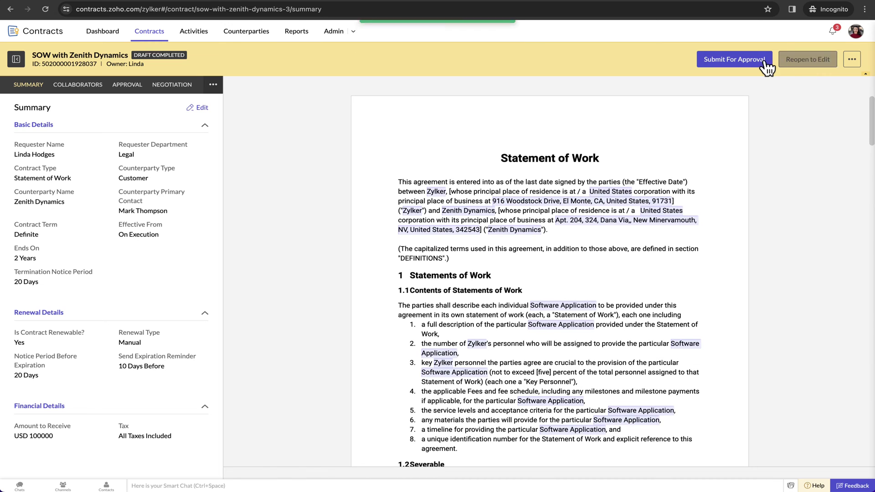
click(738, 63)
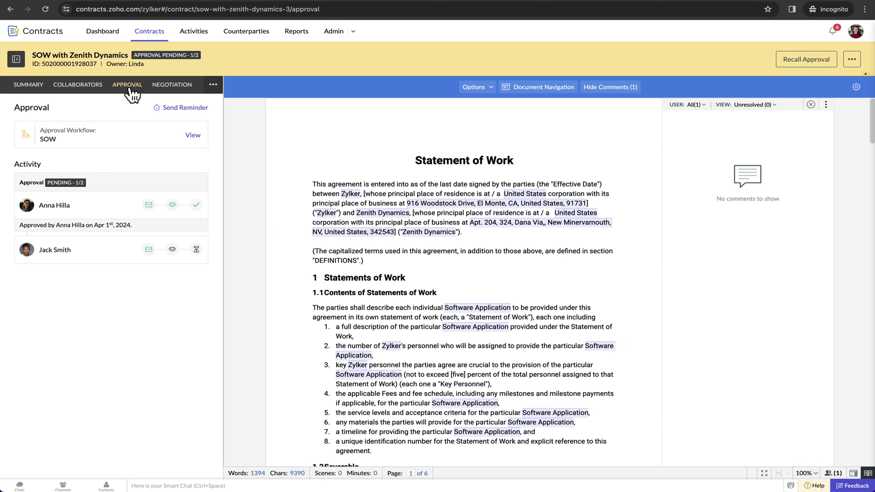
Step: View the SOW's approval workflow preview, then close it
click(190, 135)
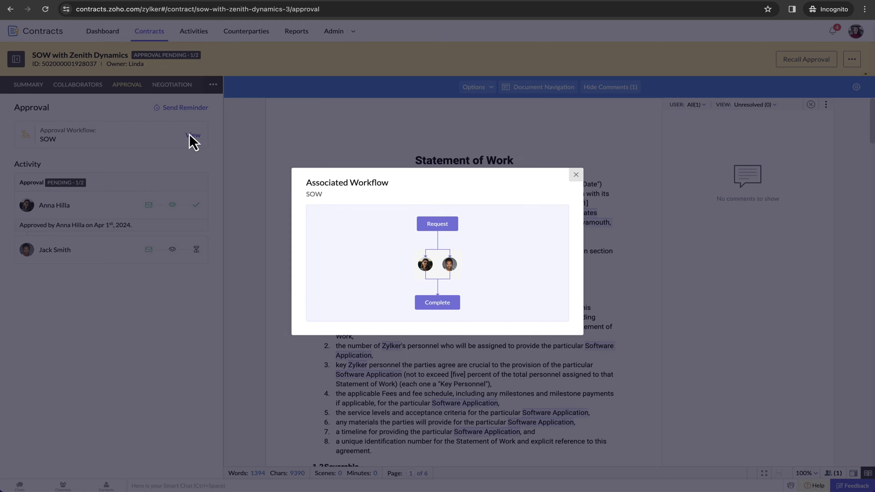
click(575, 175)
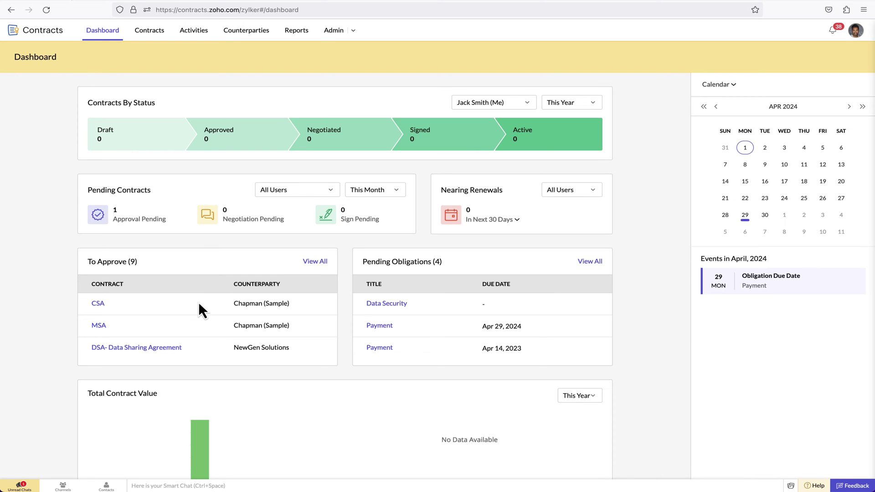
Step: Show the Pending Approvals list under Activities, with the Zenith Dynamics SOW at the top
scroll(199, 304, down, 3)
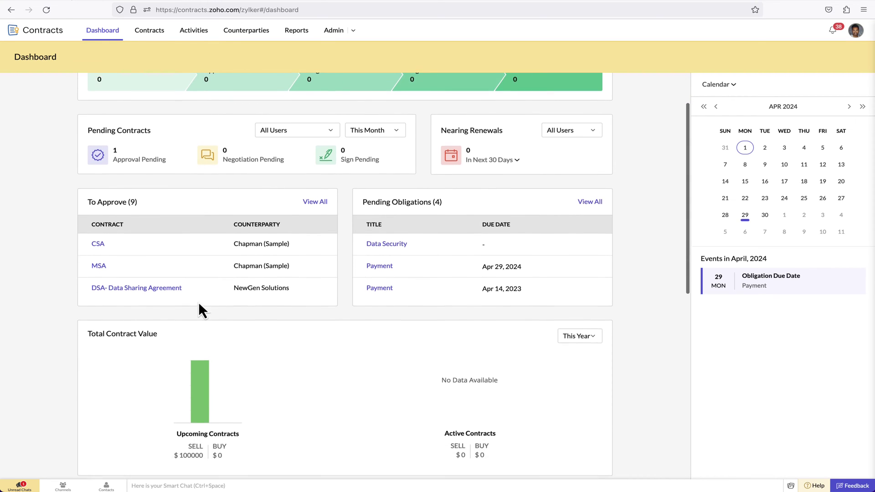
scroll(198, 302, up, 3)
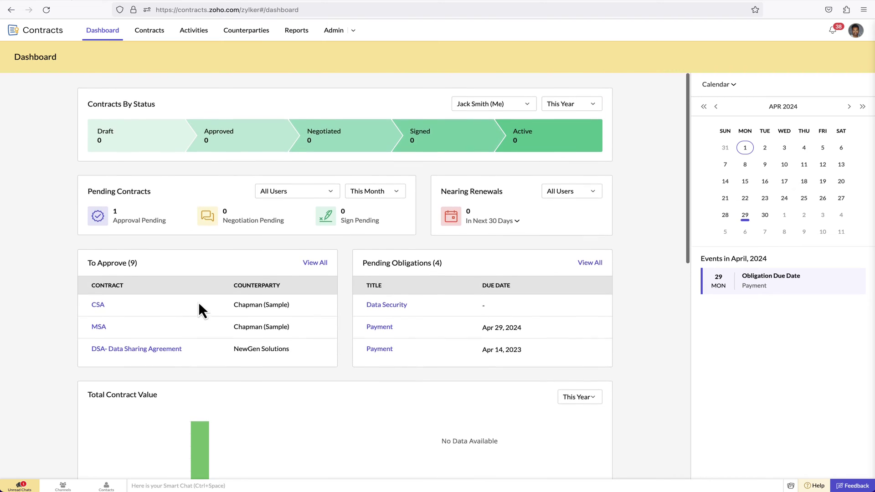
click(201, 33)
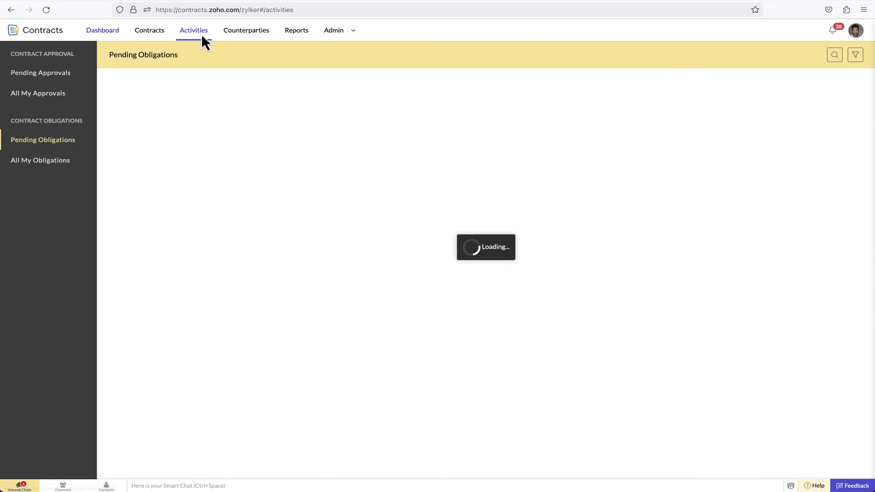
click(62, 73)
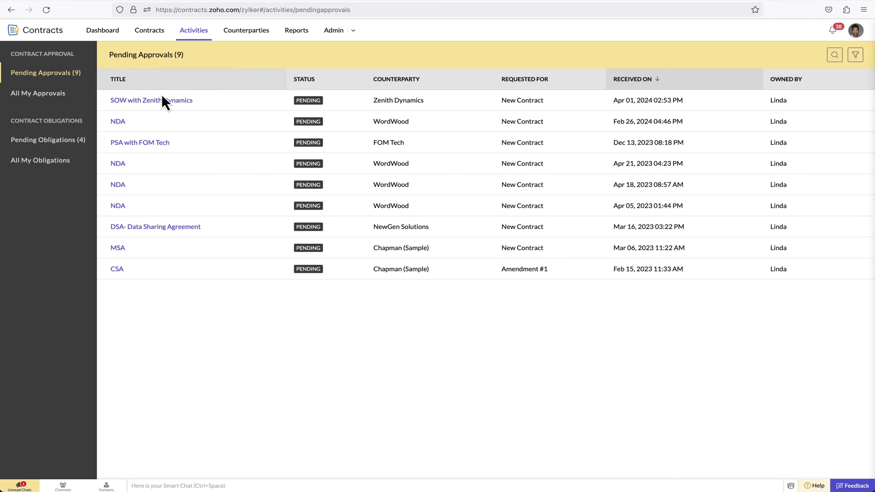
Step: Approve the Zenith Dynamics SOW with the note 'I have approved the contract. You can proceed with negotiation'
click(157, 101)
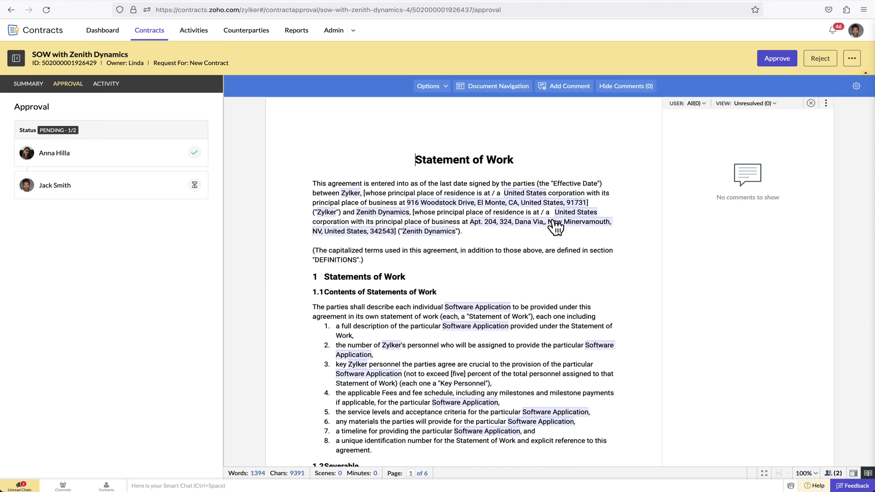
click(775, 59)
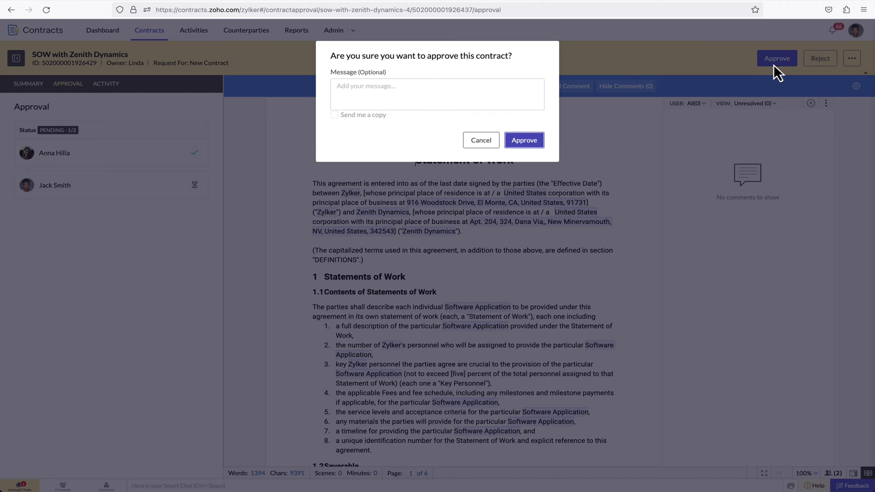
click(369, 93)
text(I have approved the co)
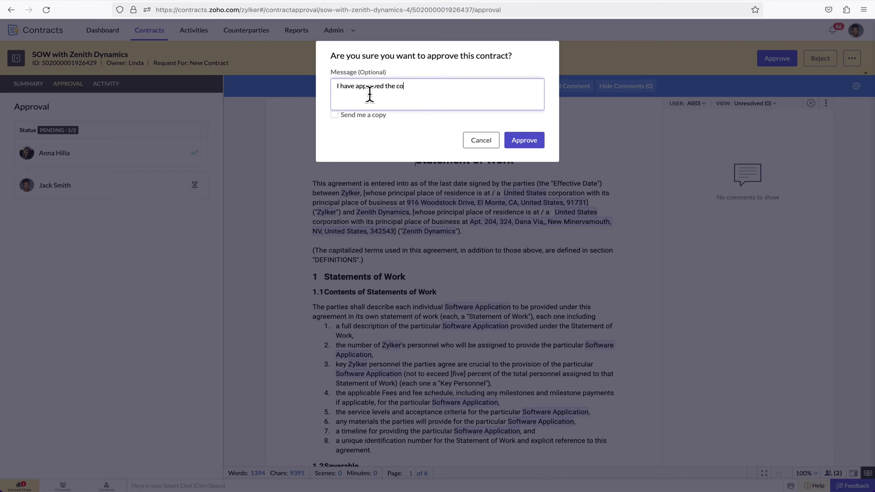
text(ntract. You can proceed with negotiation.)
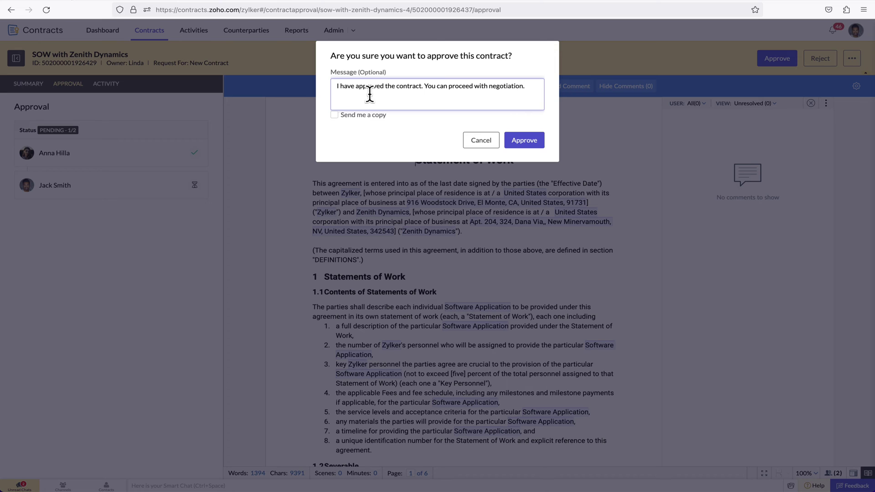
click(512, 140)
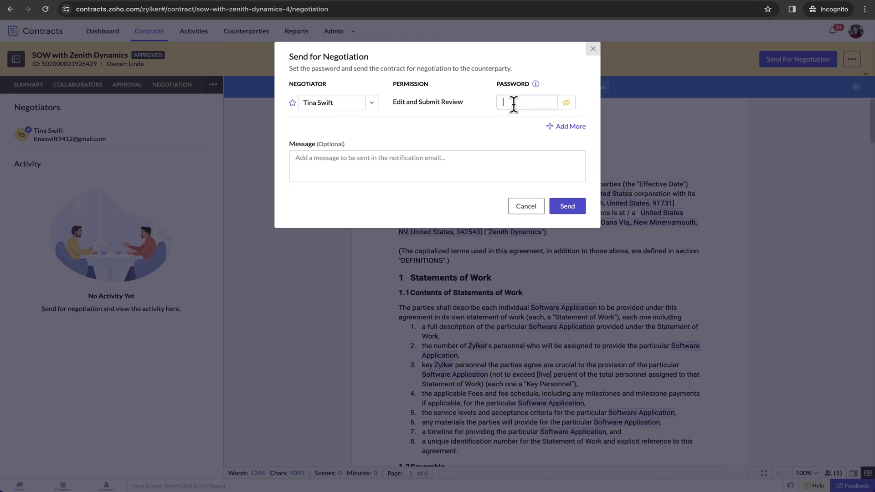
Step: Send the SOW for negotiation with a negotiator password, then open the shared document from the review email
click(514, 102)
text(••••••••)
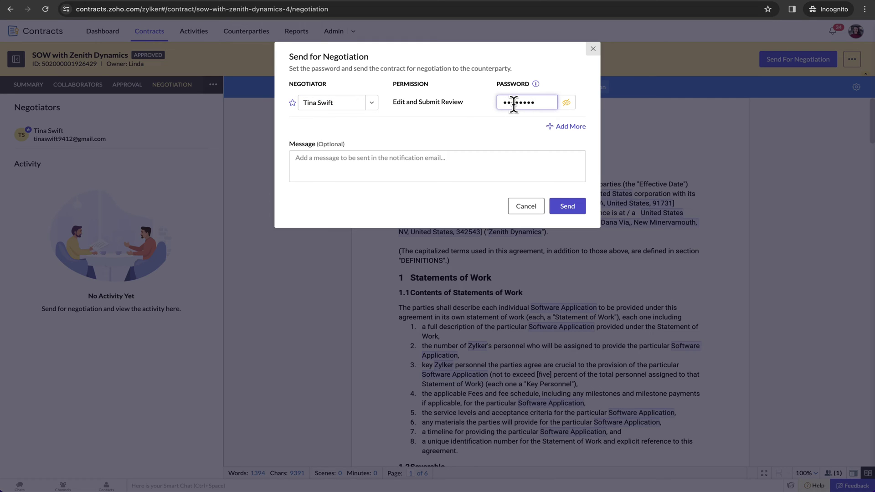
click(564, 204)
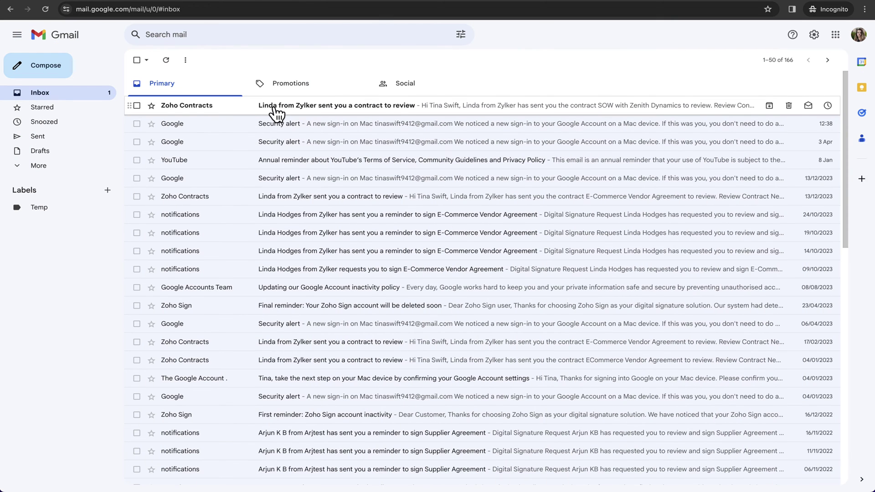
click(275, 110)
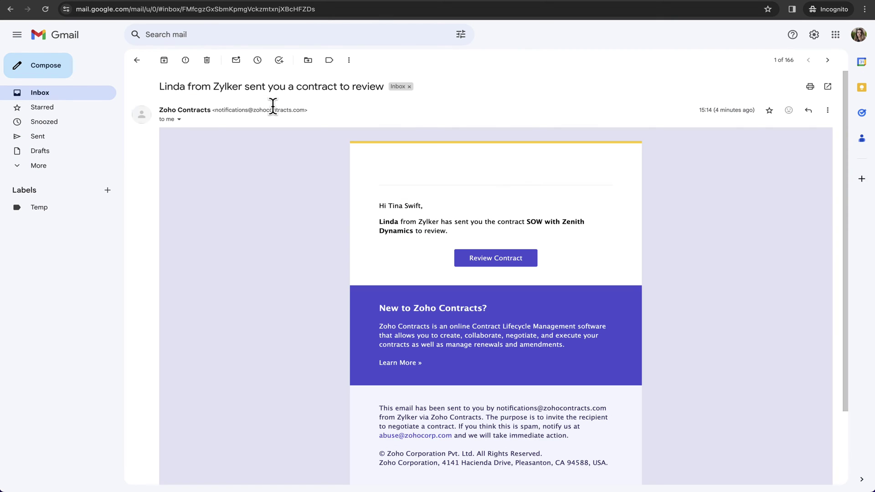
click(479, 258)
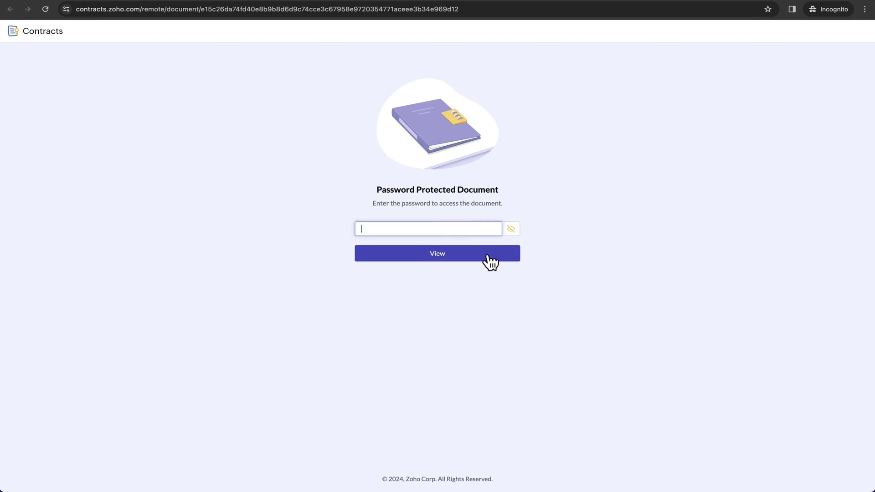
Step: Unlock the document with its password and comment 'We can remove this clause.' on the Integration clause, visible to All
text(•••••••)
click(463, 254)
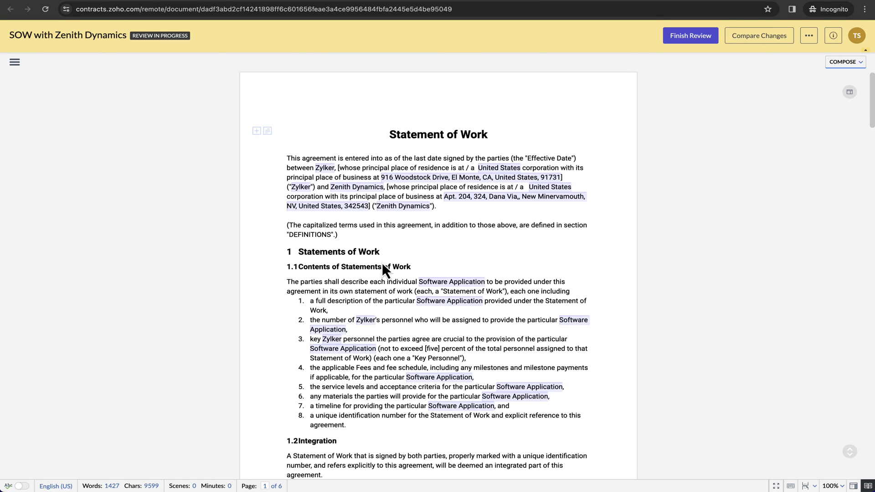
scroll(381, 262, down, 2)
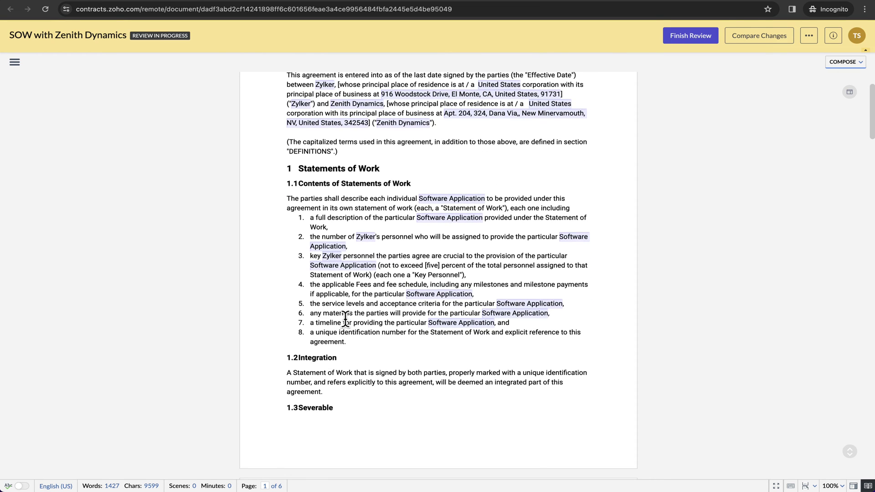
drag(323, 393, 298, 358)
click(529, 419)
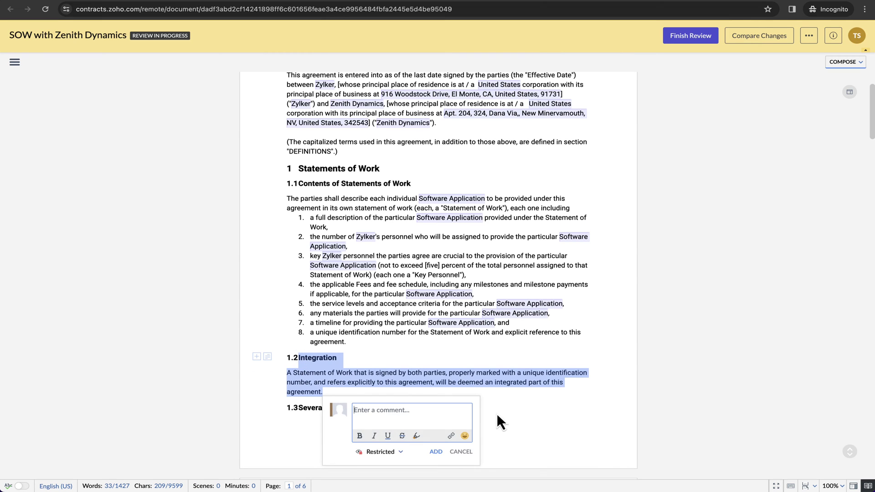
text(We can remove)
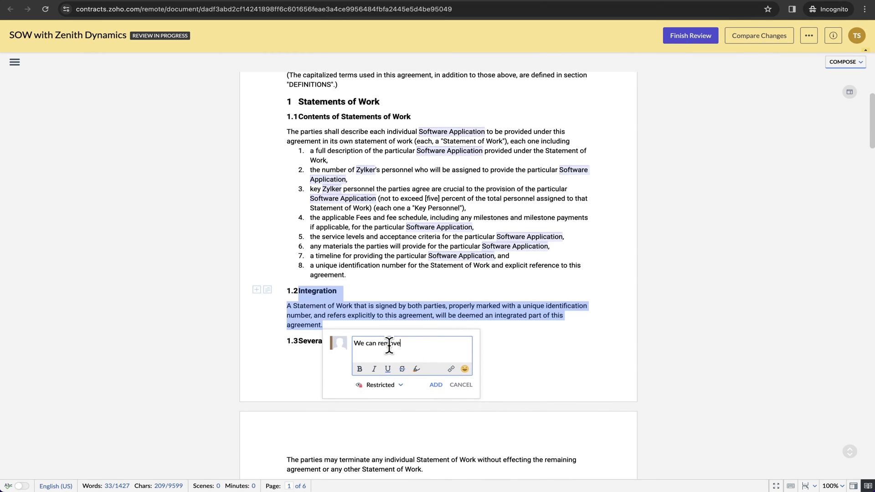
text( this clause.)
click(400, 386)
click(401, 288)
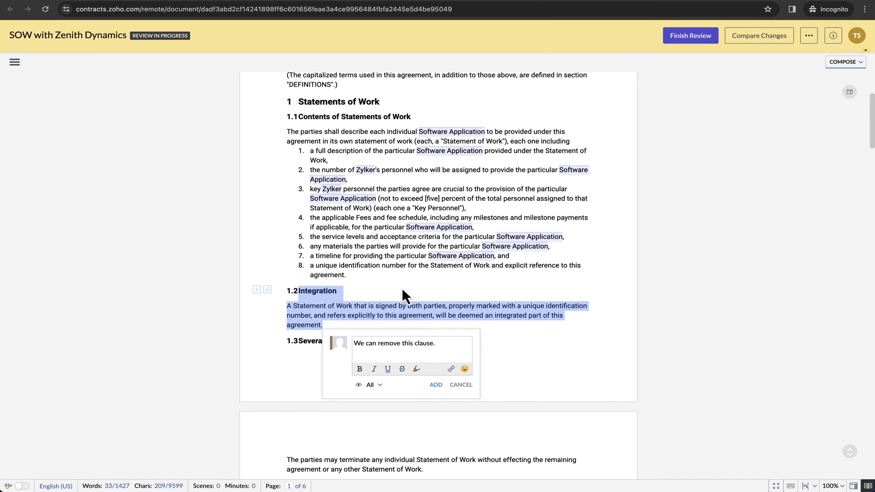
click(435, 386)
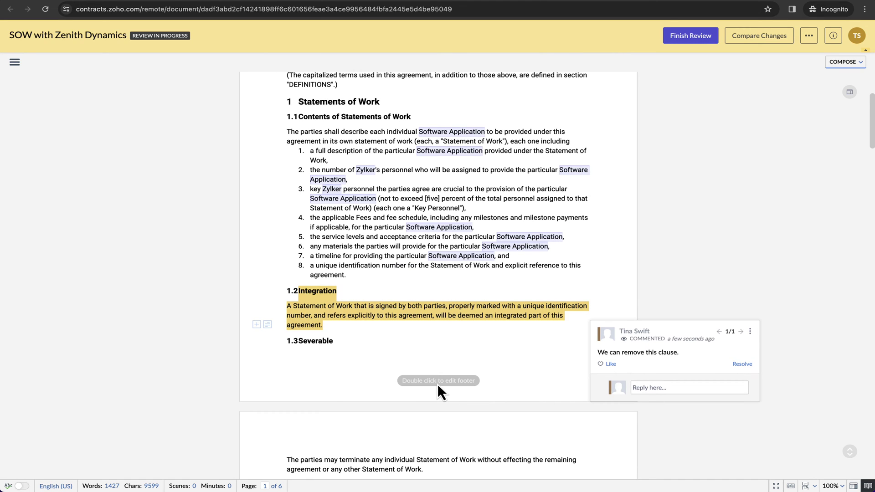
Step: Finish the review with a pasted review message and send it
click(696, 35)
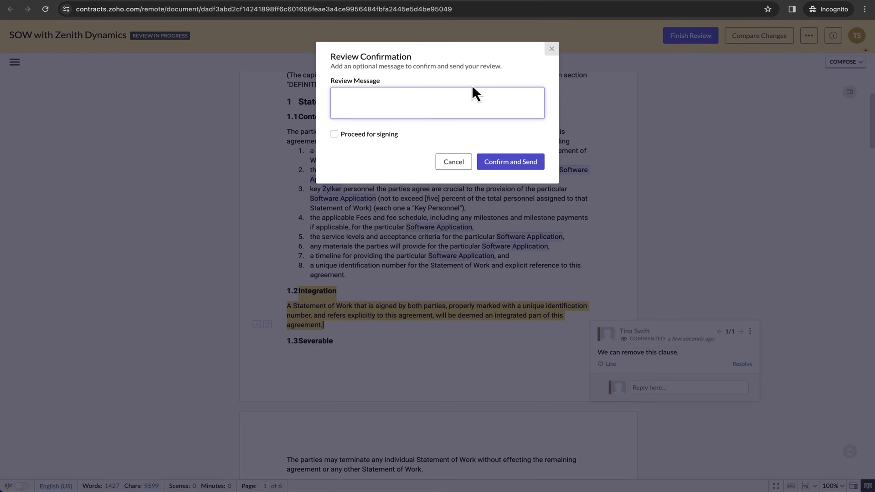
click(412, 104)
text(I have reviewed the contract and shared one suggestion. Please check and proceed.)
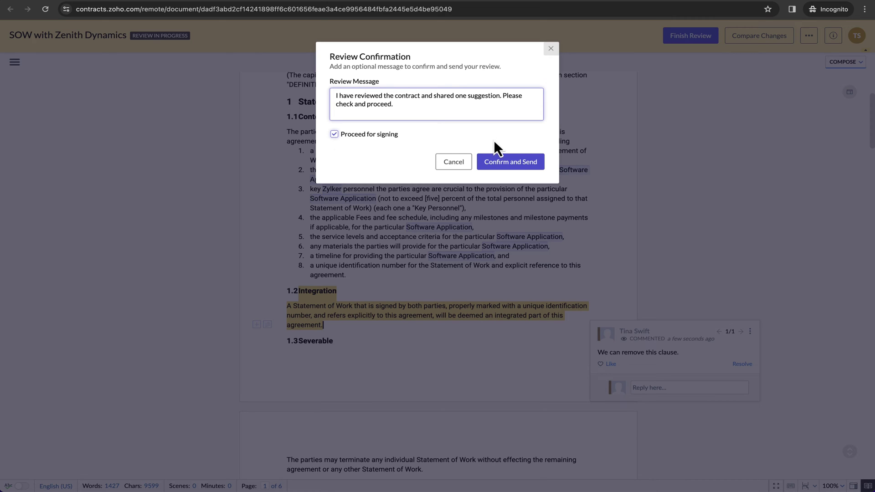
click(501, 157)
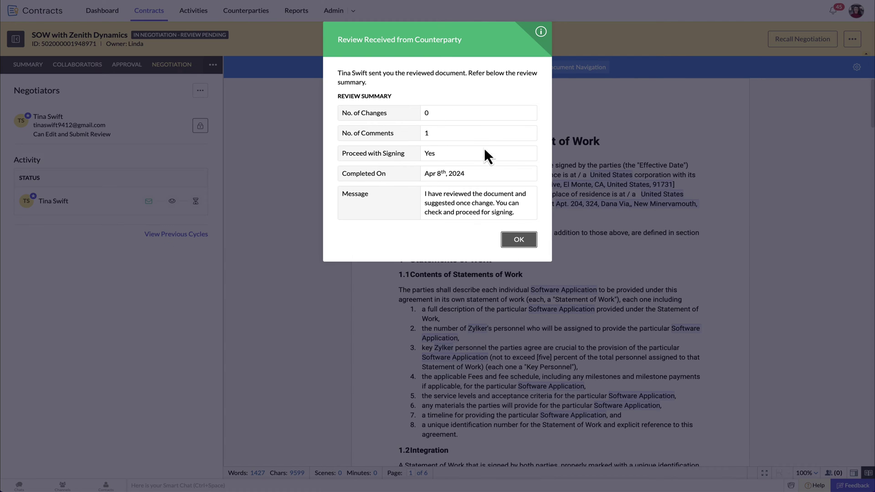
Step: Answer the Integration clause comment as necessary, resolve it, and set the SOW to Negotiated
click(518, 240)
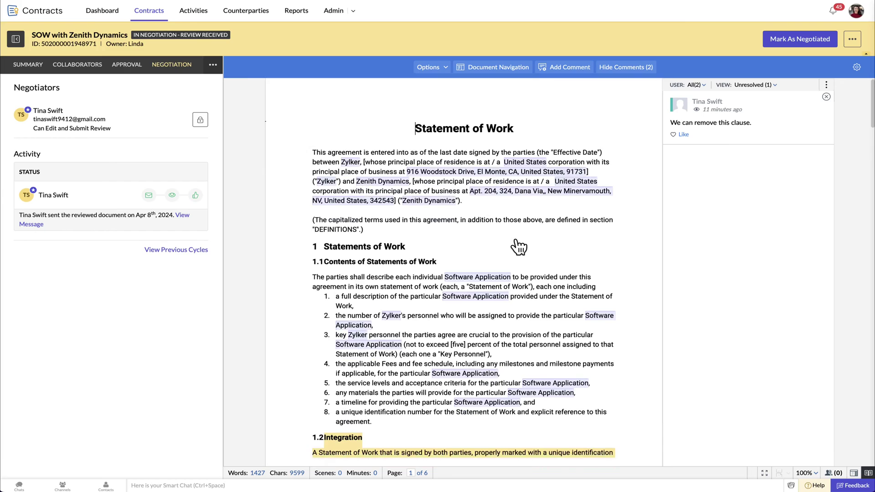
scroll(513, 244, down, 3)
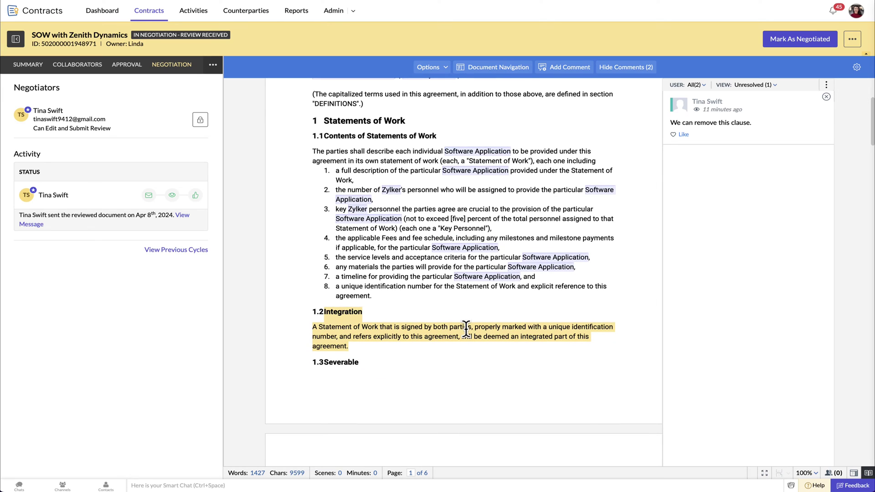
click(469, 327)
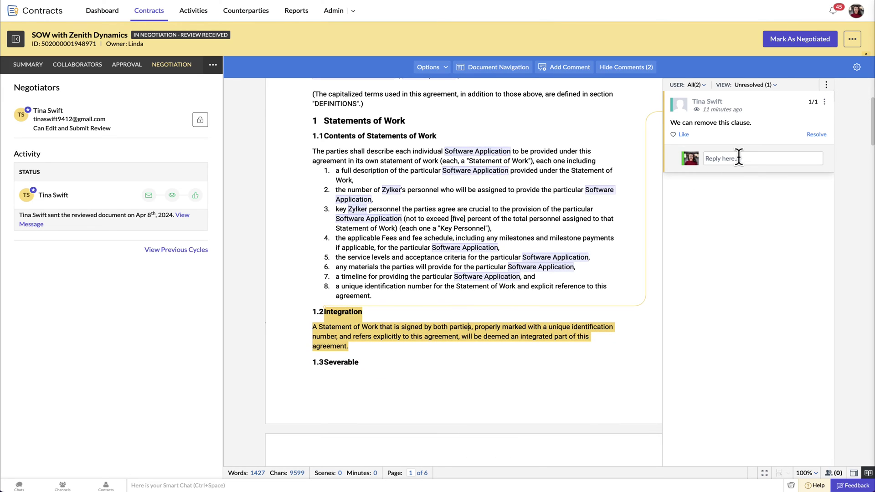
click(738, 158)
text(This clause is necessary. So, we can proceed with this clause.)
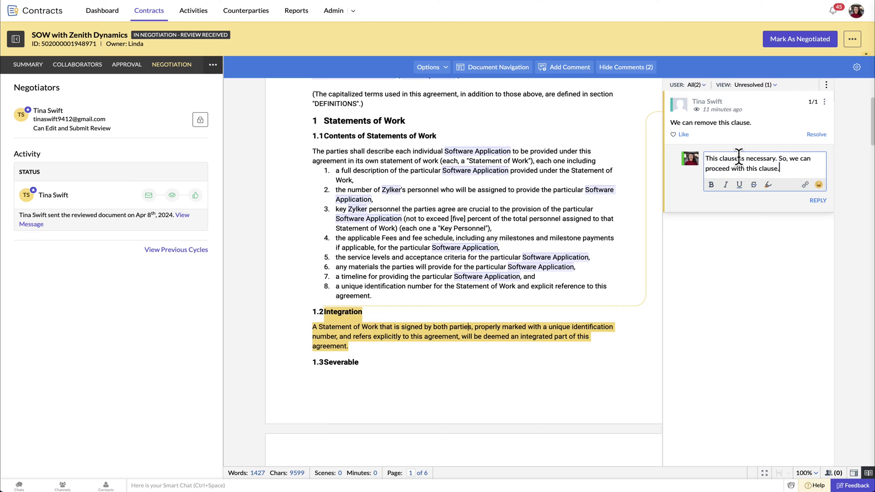
click(816, 201)
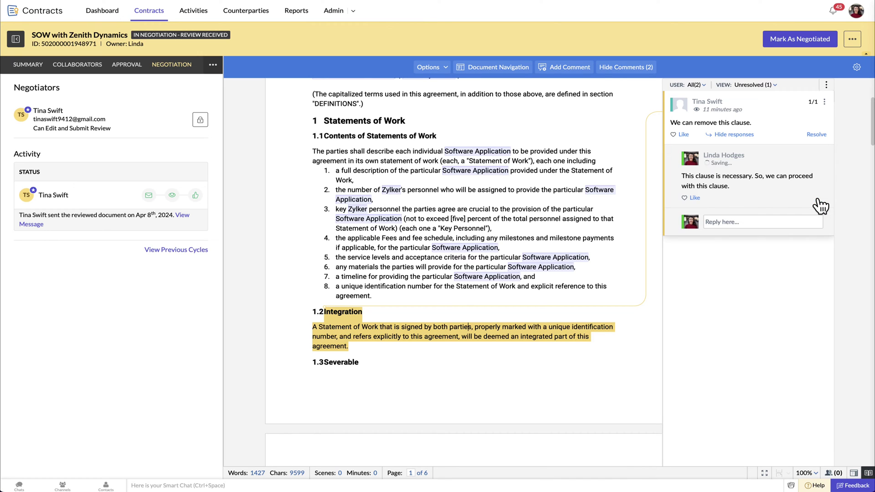
click(814, 135)
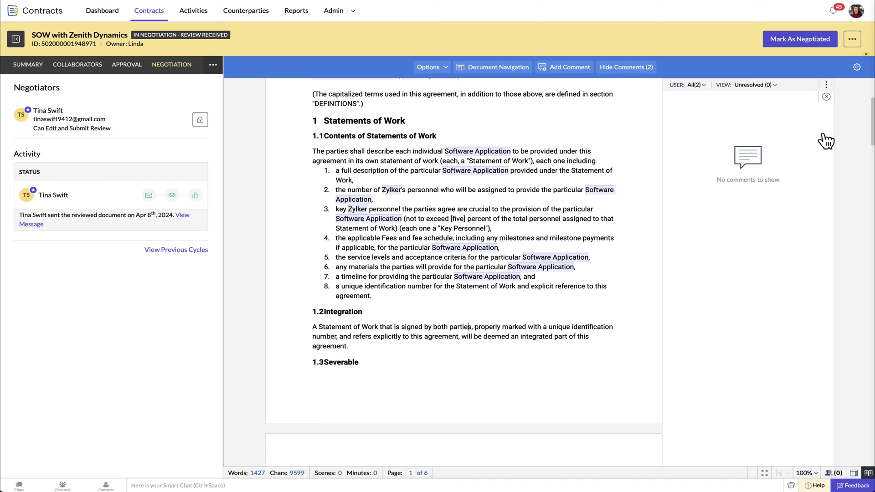
click(805, 40)
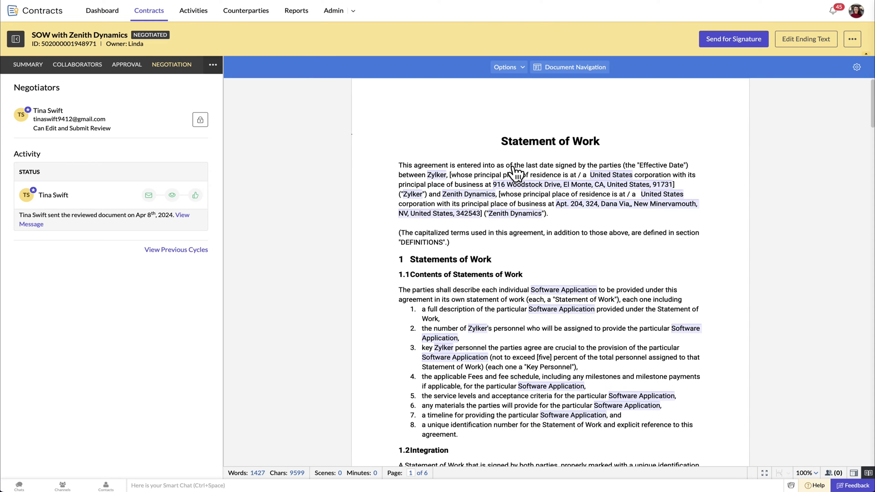
Step: From the reviewer's copy, compare review Cycle #2 against past review Cycle #1, showing 2 changes
key(ctrl+Right)
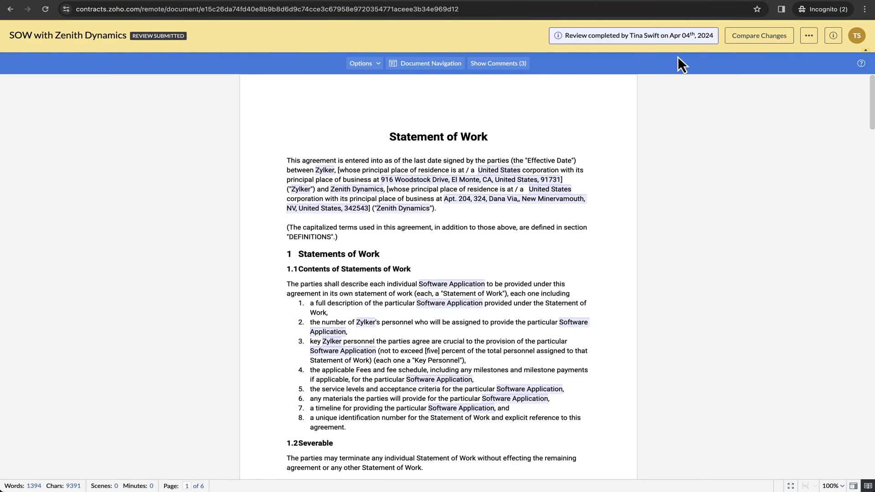
click(758, 37)
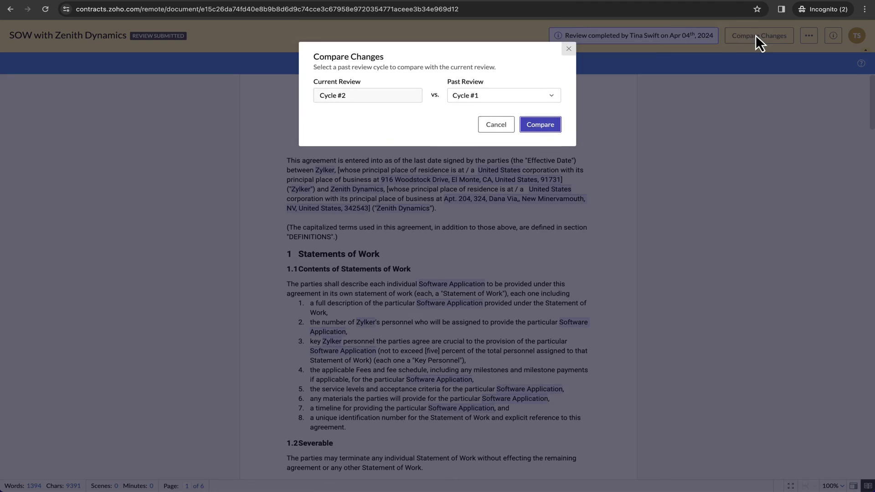
click(542, 97)
click(542, 98)
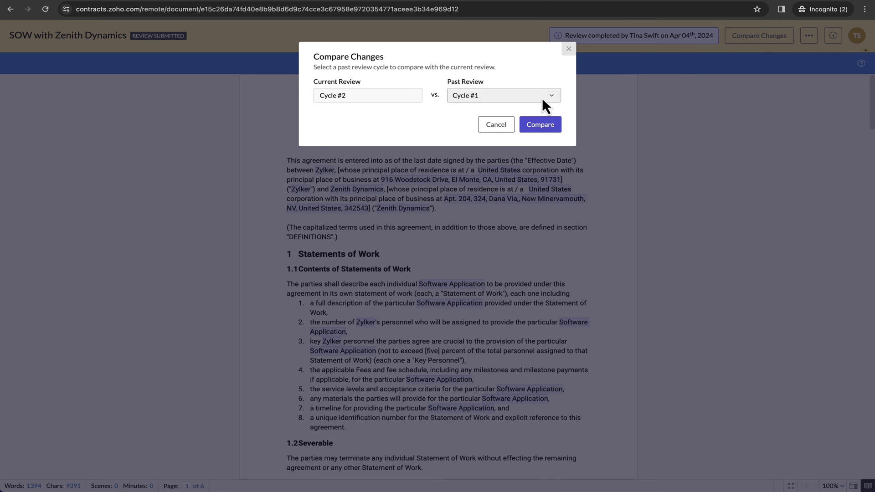
click(539, 128)
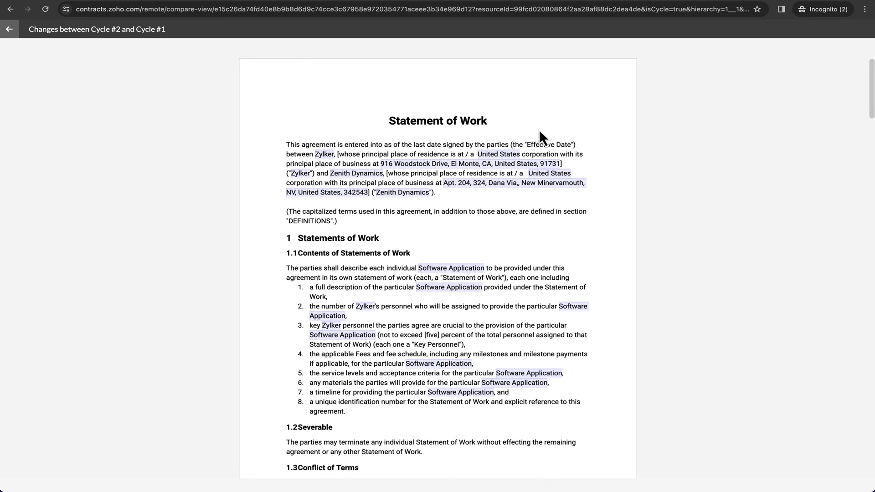
scroll(539, 132, down, 10)
scroll(539, 133, down, 18)
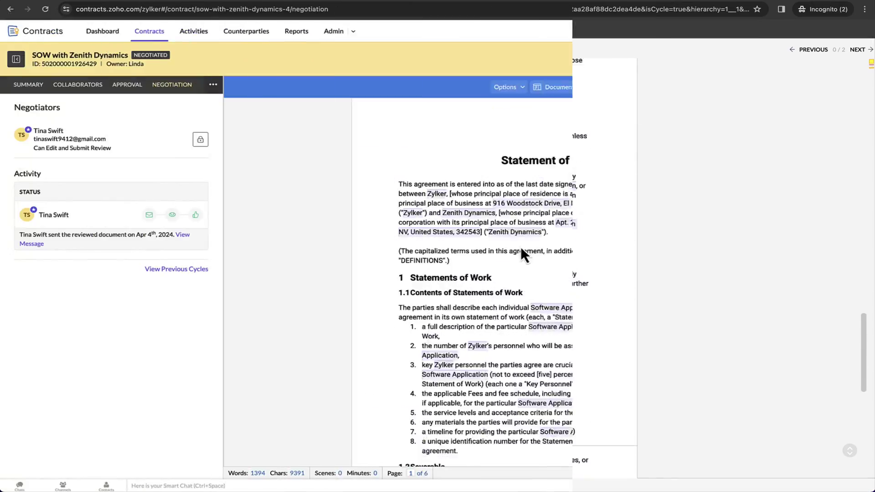
click(192, 268)
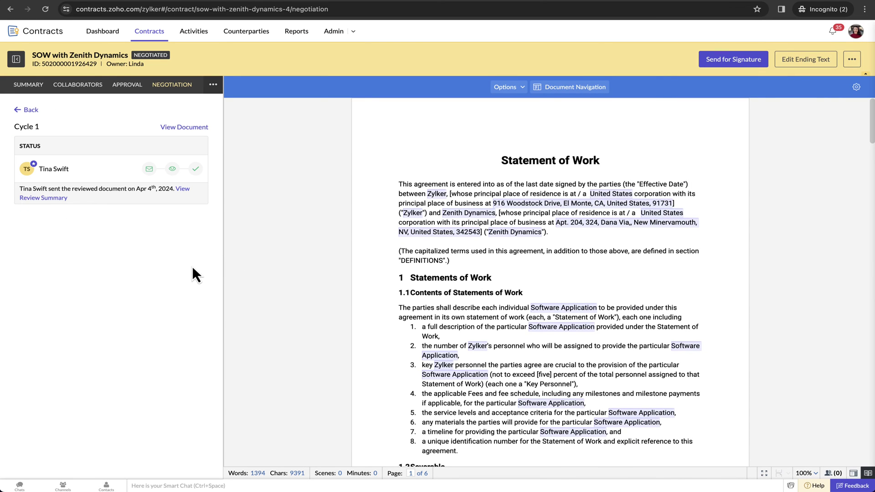
click(183, 189)
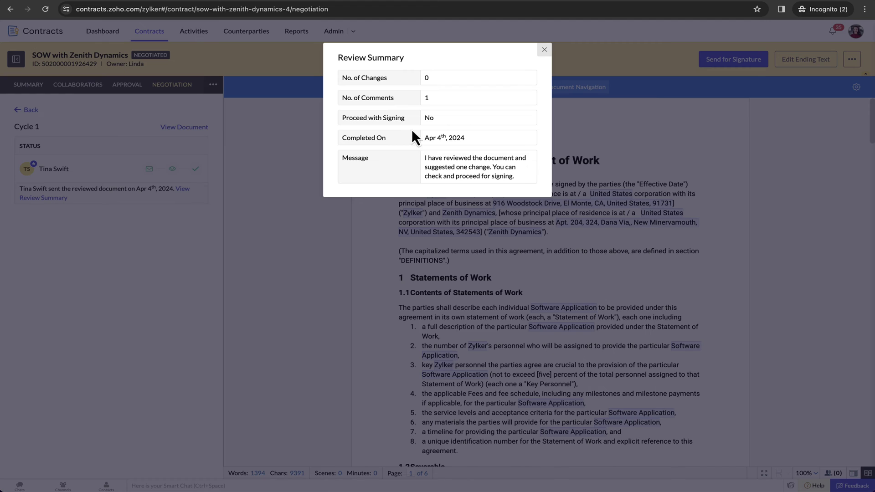
click(544, 51)
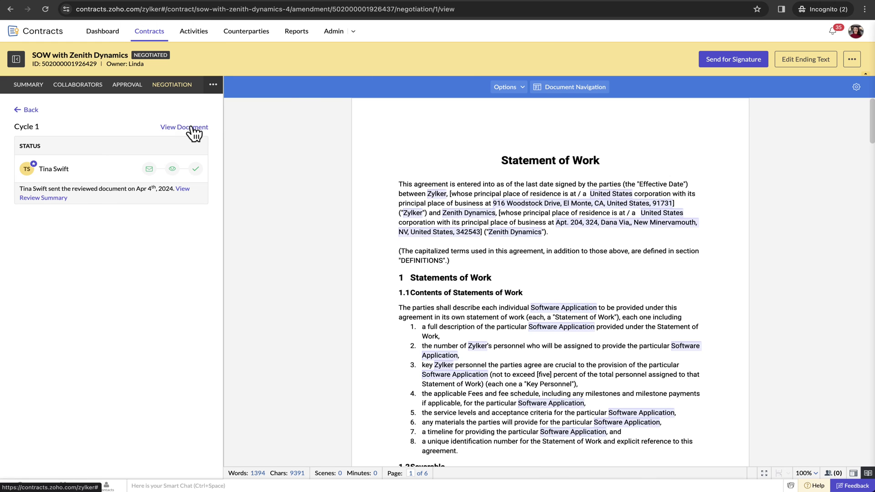
click(192, 126)
click(114, 30)
click(113, 52)
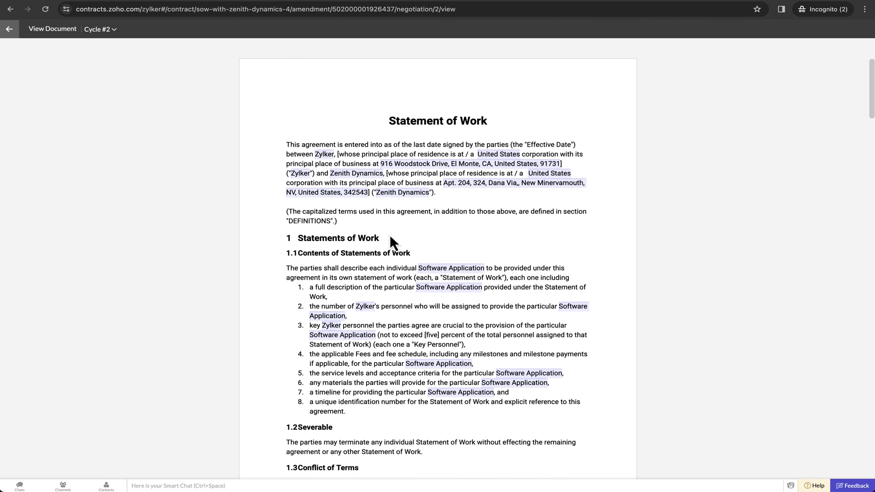
scroll(390, 234, down, 15)
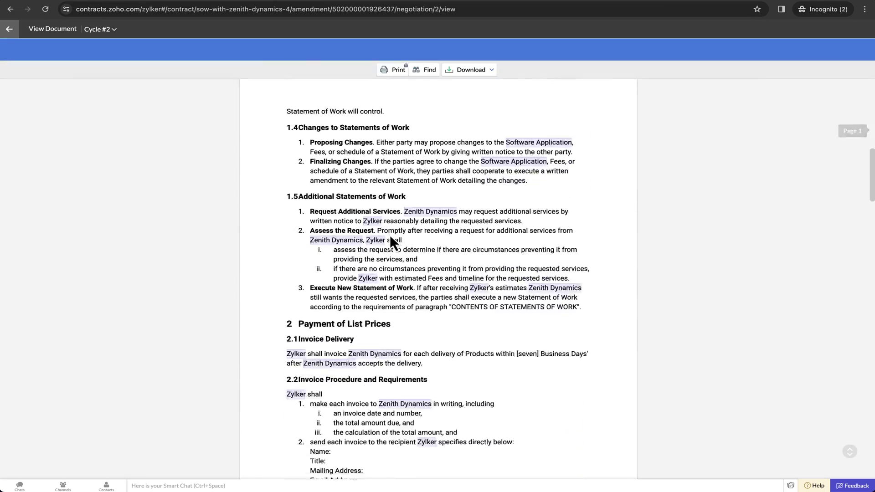
scroll(389, 234, down, 20)
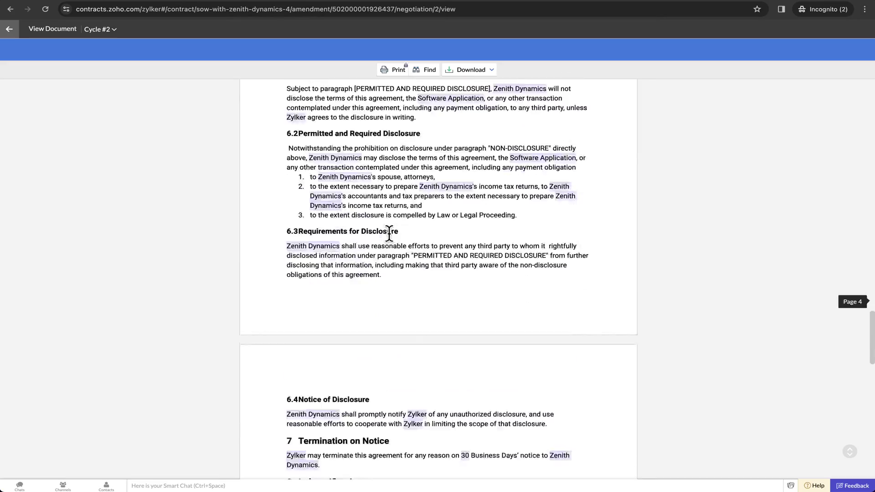
scroll(390, 234, down, 5)
scroll(391, 232, up, 6)
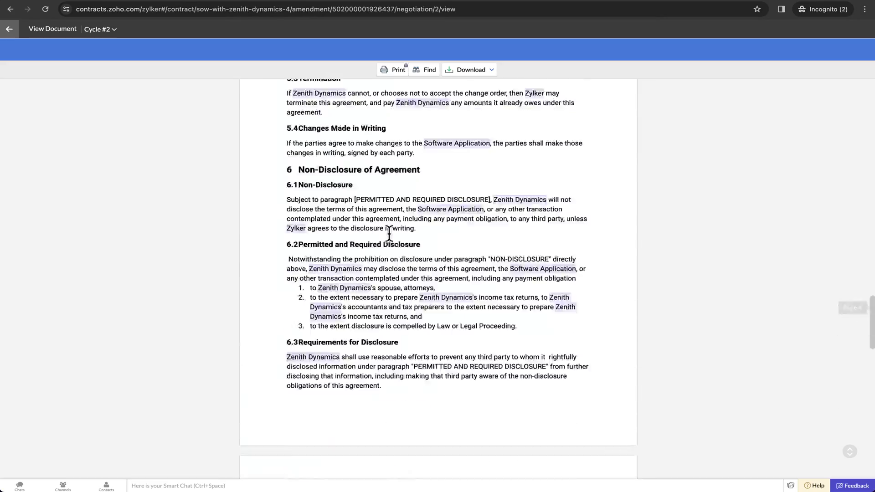
scroll(389, 233, up, 20)
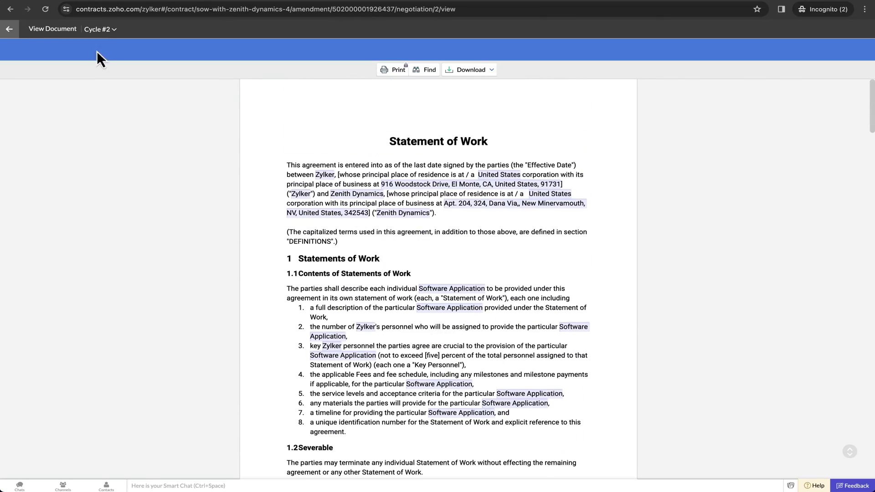
click(9, 29)
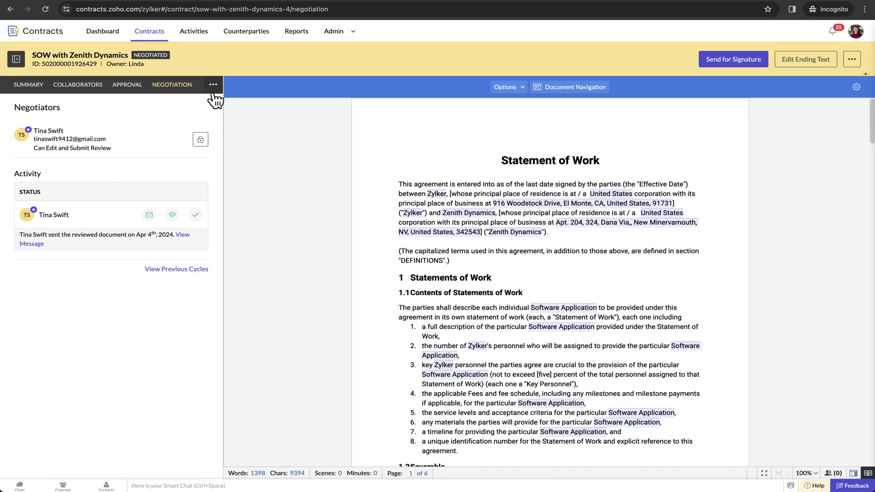
Step: Choose the organization and counterparty signers and add an extra representative with their name and e-mail
click(212, 86)
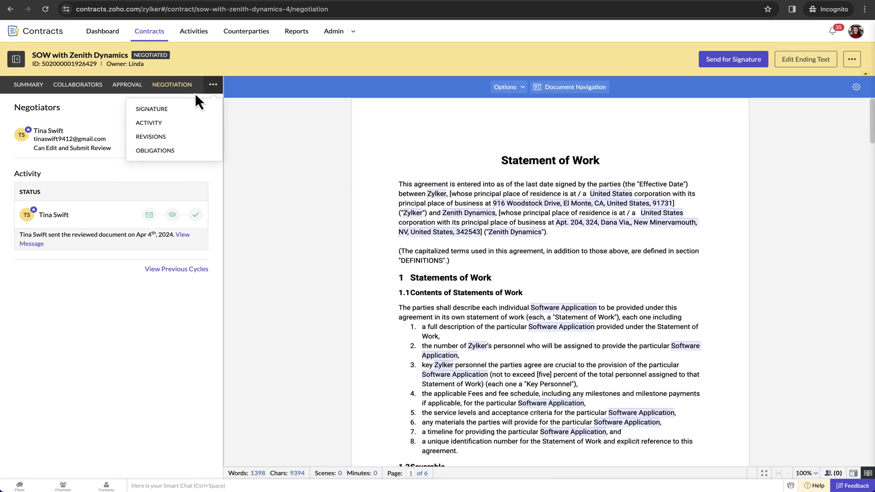
click(164, 111)
click(182, 144)
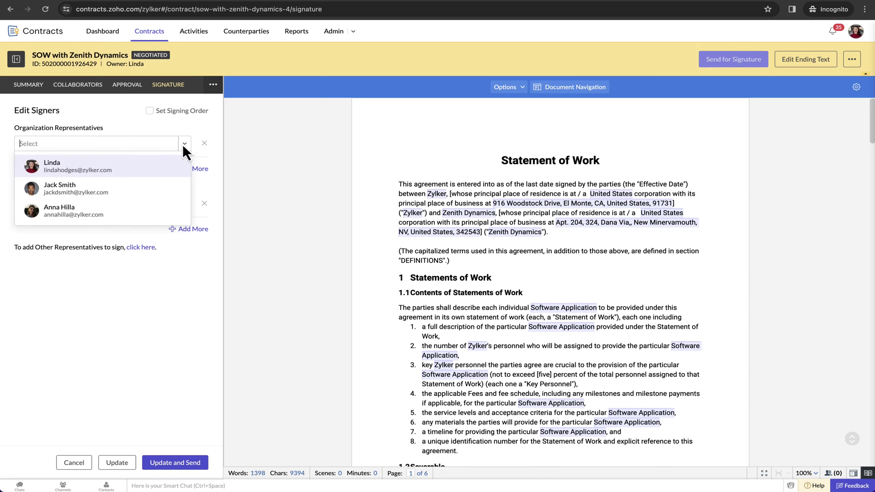
click(118, 168)
click(184, 204)
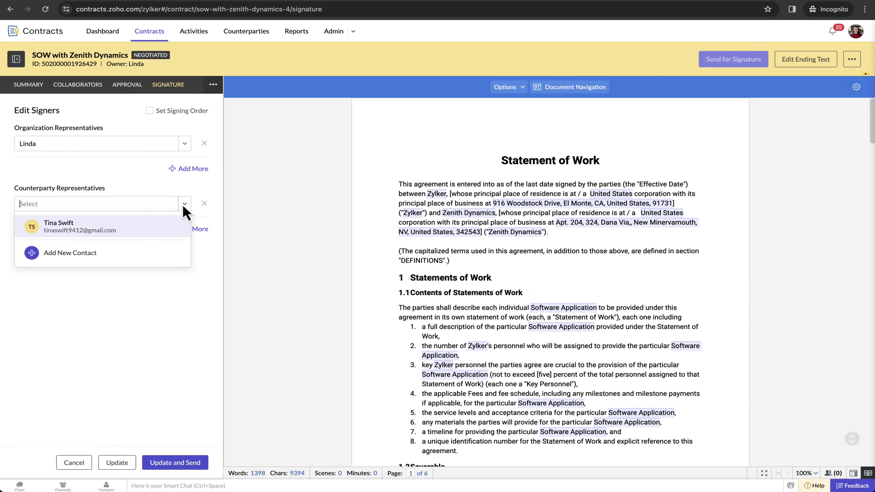
click(129, 225)
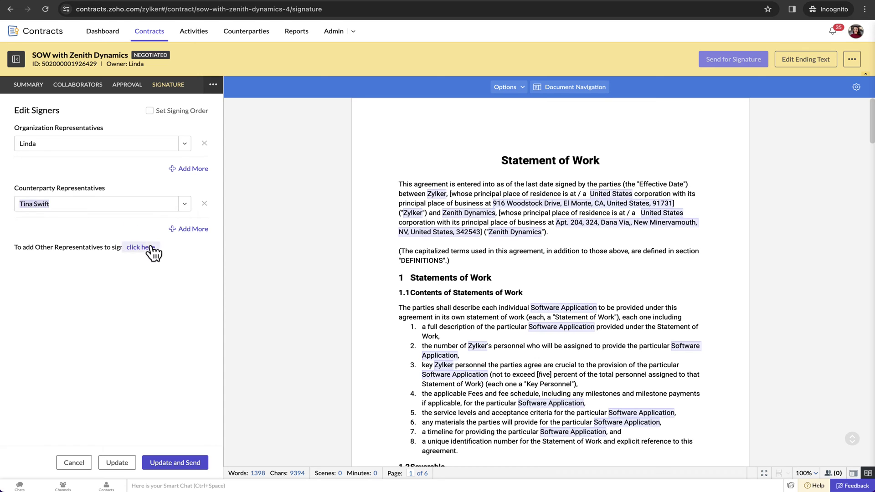
click(151, 247)
click(94, 263)
click(60, 283)
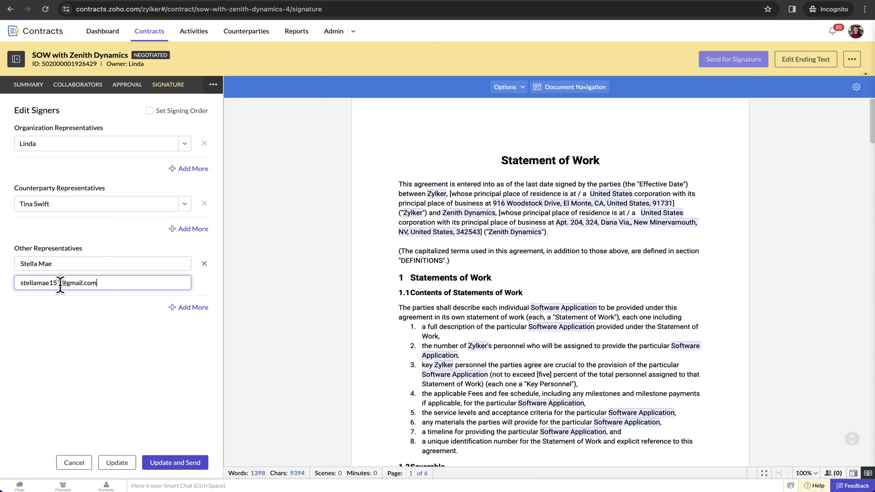
Step: Enable signing order 1-2-3 for the three signers and save the signer details
click(149, 110)
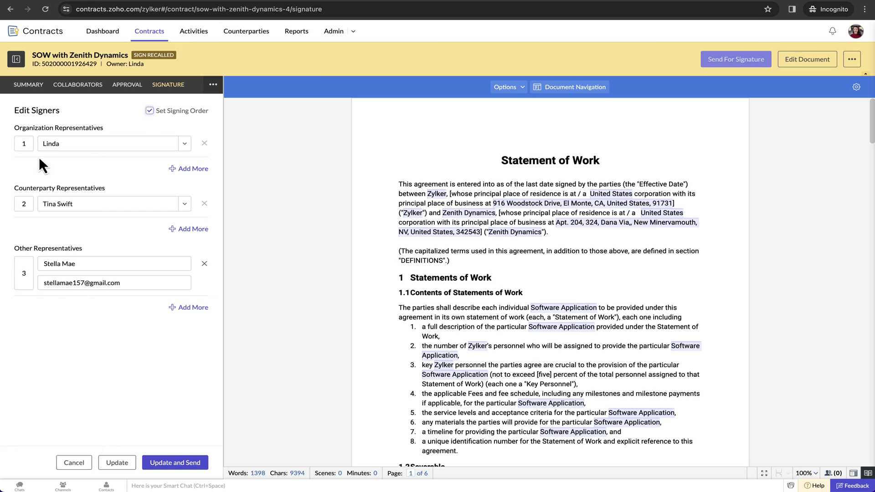
key(BackSpace)
text(3)
key(BackSpace)
text(2)
click(28, 273)
key(BackSpace)
text(3)
click(117, 463)
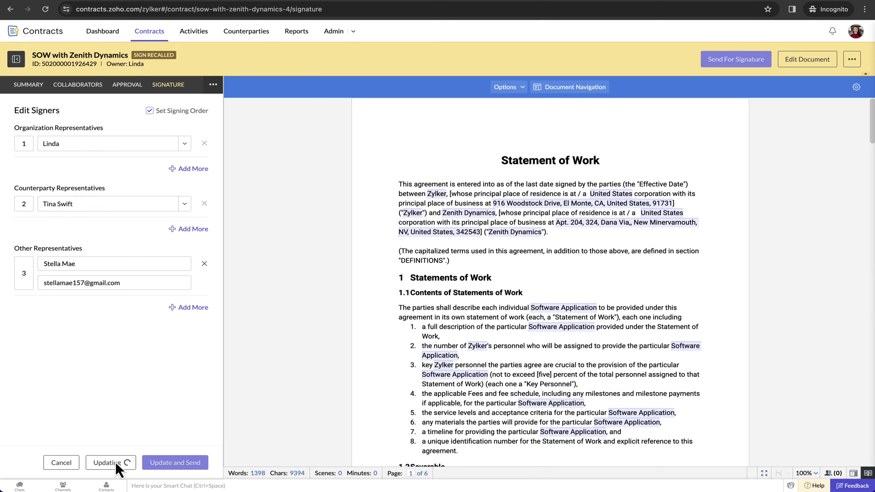
Step: Place full-name and signature fields on Zylker's signing lines on the last page
click(716, 59)
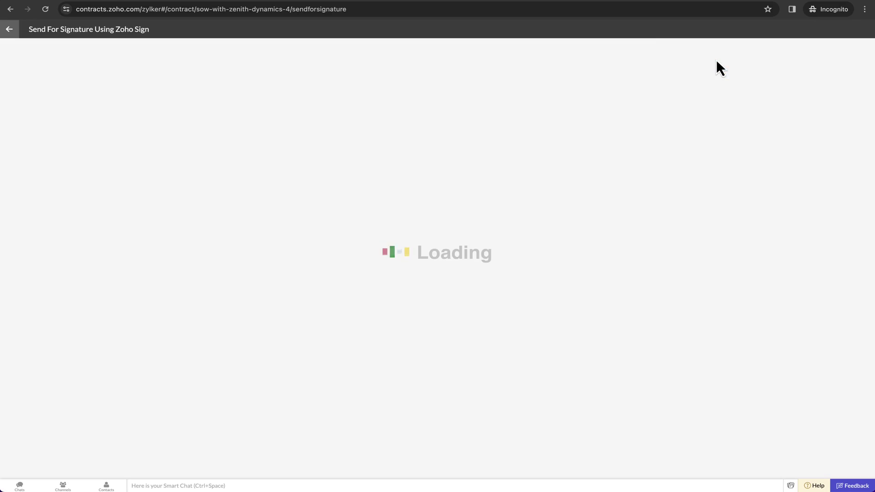
scroll(527, 176, down, 10)
scroll(526, 177, down, 20)
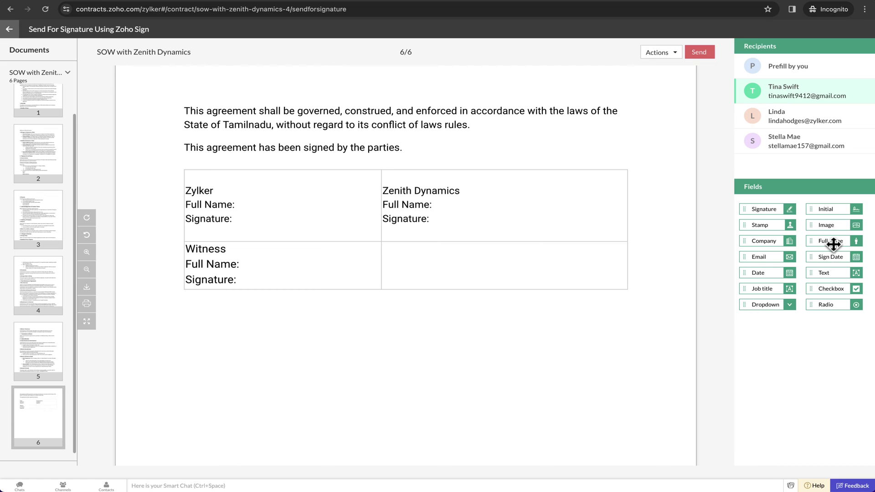
drag(831, 241, 277, 206)
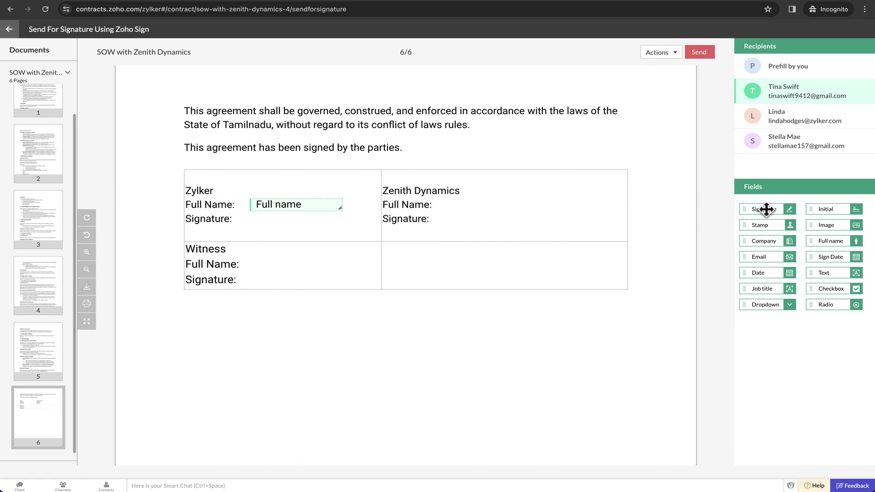
mouse_move(764, 209)
mouse_down()
mouse_move(302, 212)
mouse_move(267, 223)
mouse_up()
Step: Add full-name and signature fields for Zenith Dynamics and the witness, then send for signing
click(783, 114)
drag(829, 242, 454, 208)
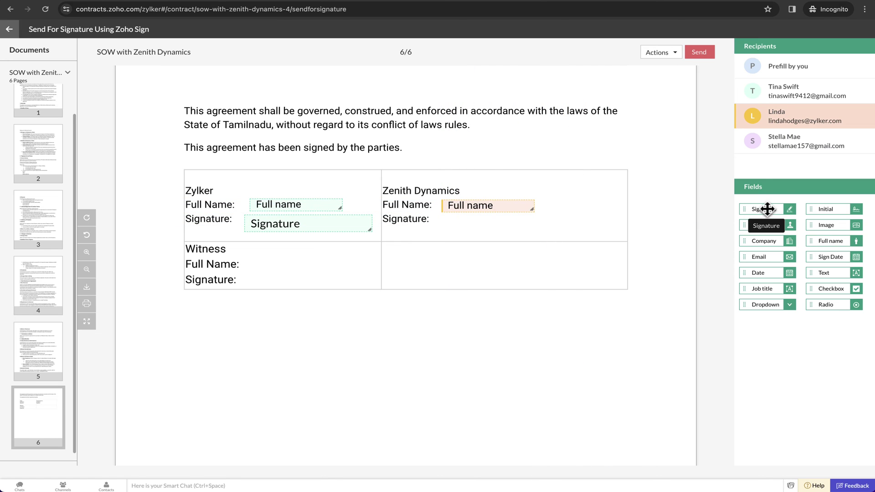
drag(767, 211, 465, 226)
click(795, 147)
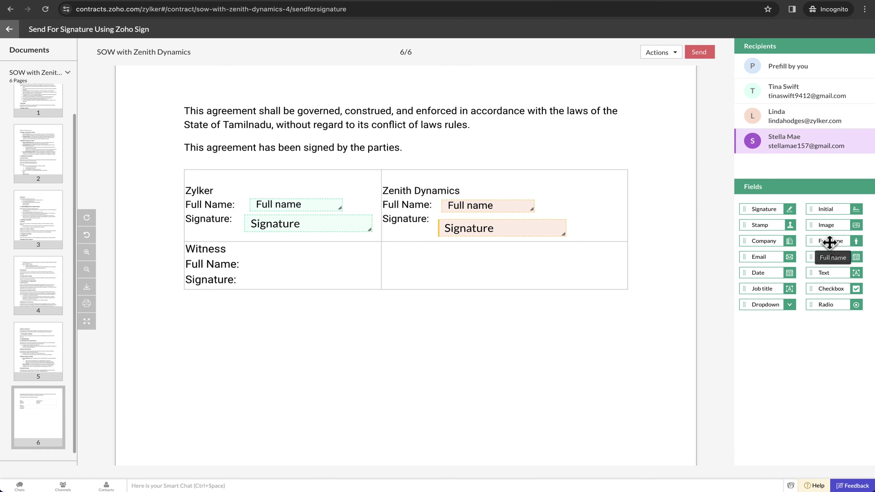
drag(829, 241, 278, 264)
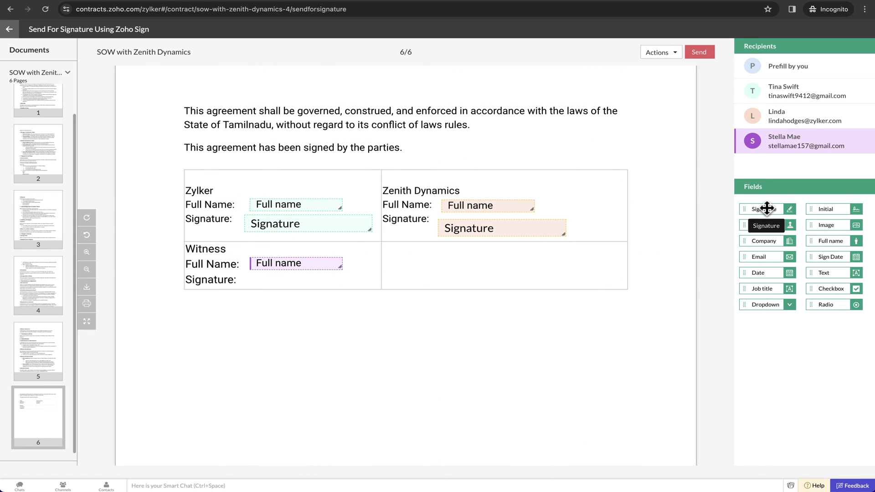
drag(768, 209, 273, 279)
click(698, 53)
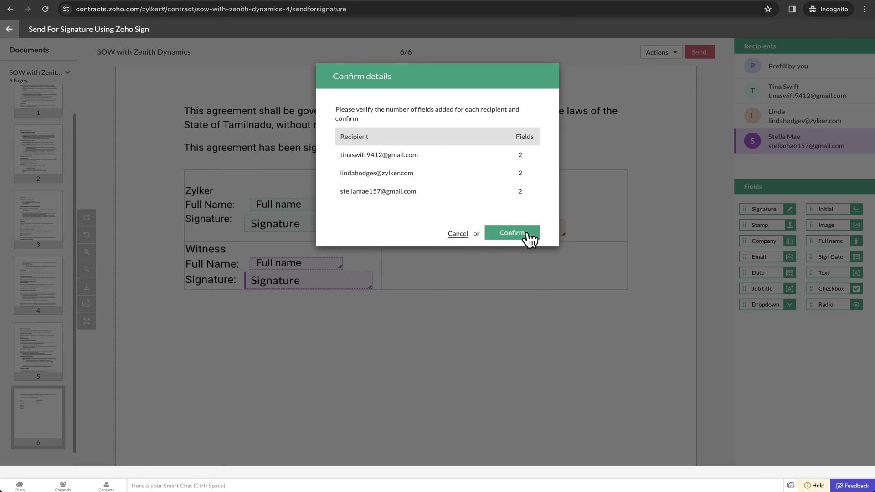
click(530, 238)
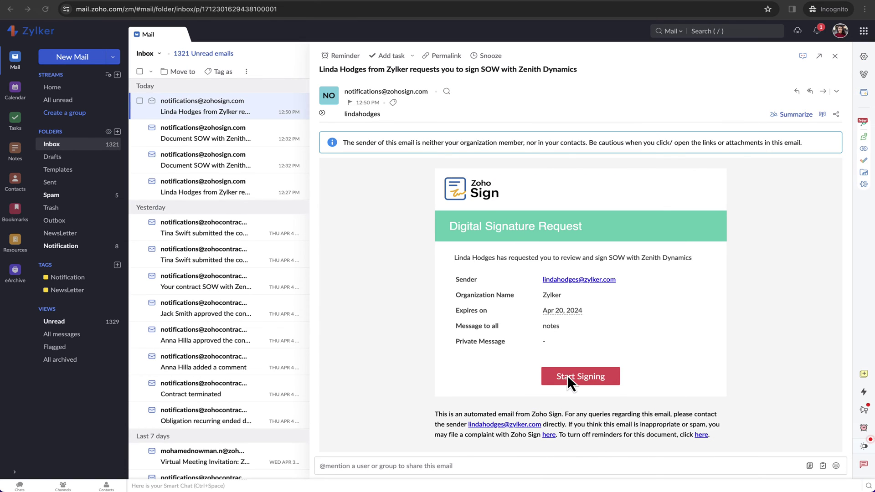
Step: From the email's signing link, give electronic-signing consent, sign the Signature field and finish
click(567, 375)
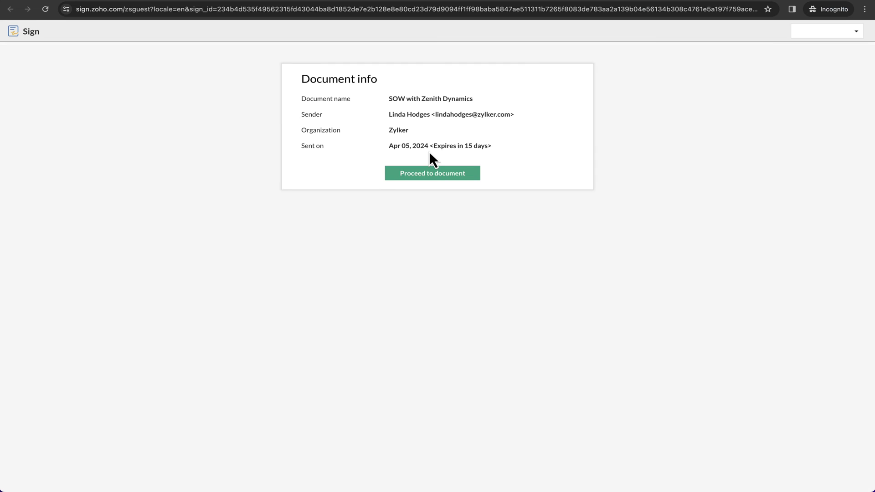
click(429, 174)
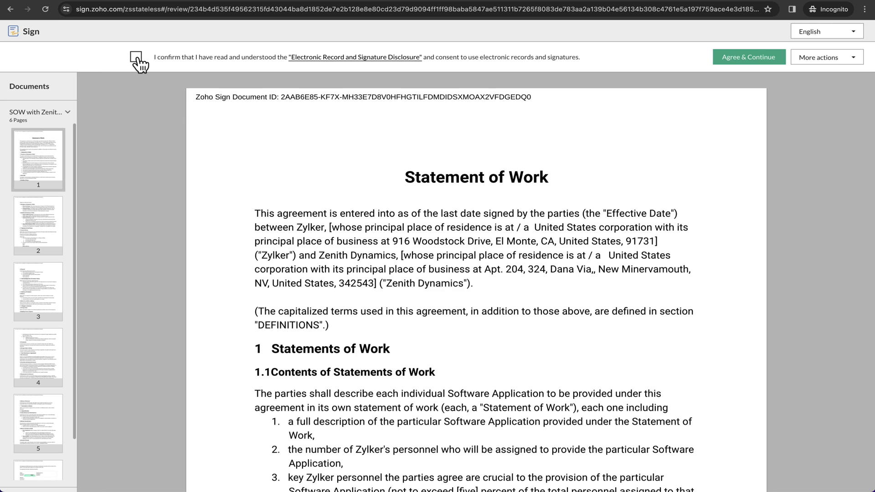
click(136, 58)
click(739, 64)
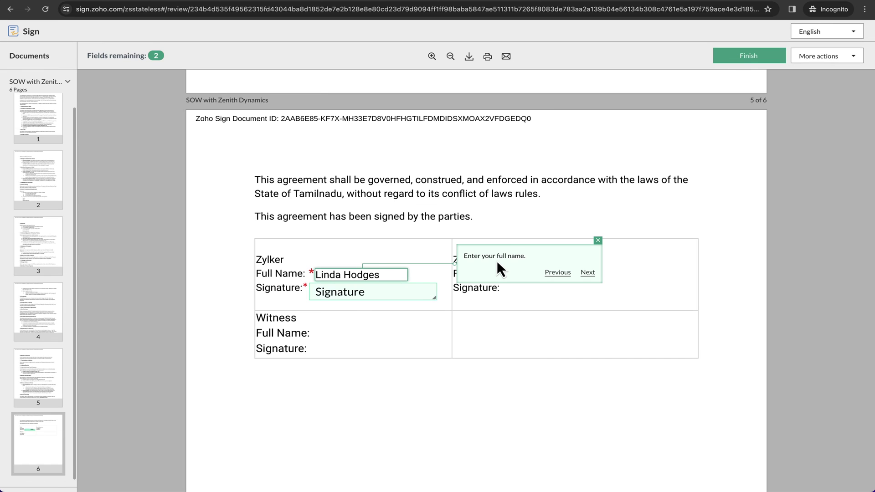
click(360, 301)
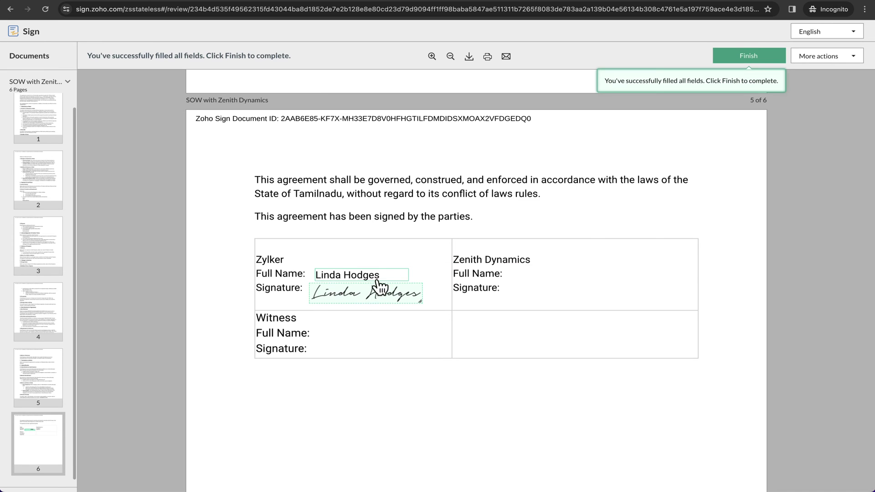
click(749, 56)
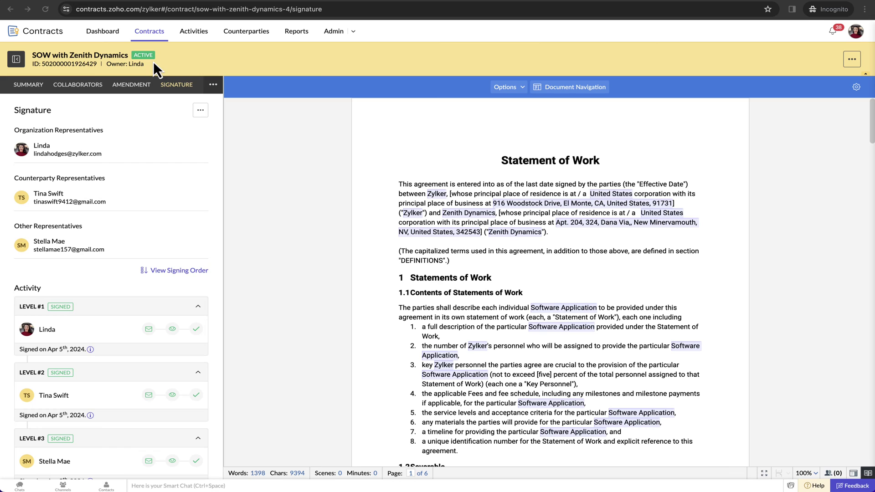
Step: View the signed SOW with Zenith Dynamics PDF in the contract's Agreement History
scroll(146, 342, down, 1)
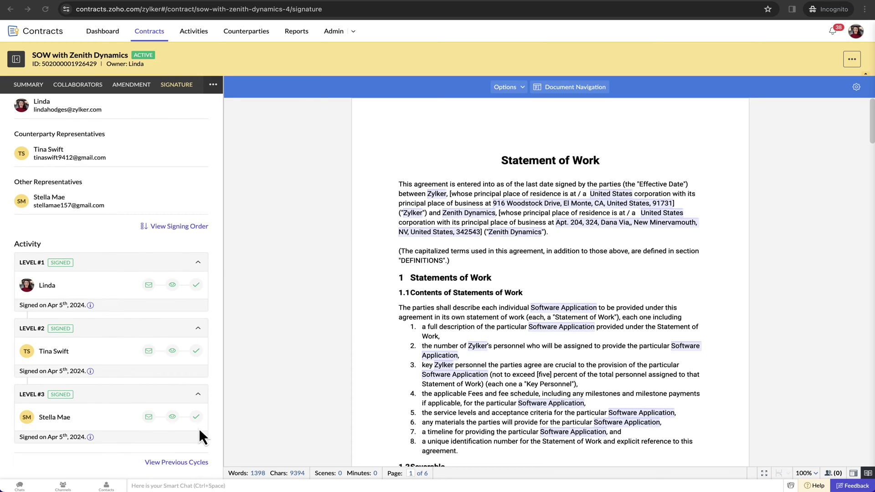
click(212, 84)
click(176, 193)
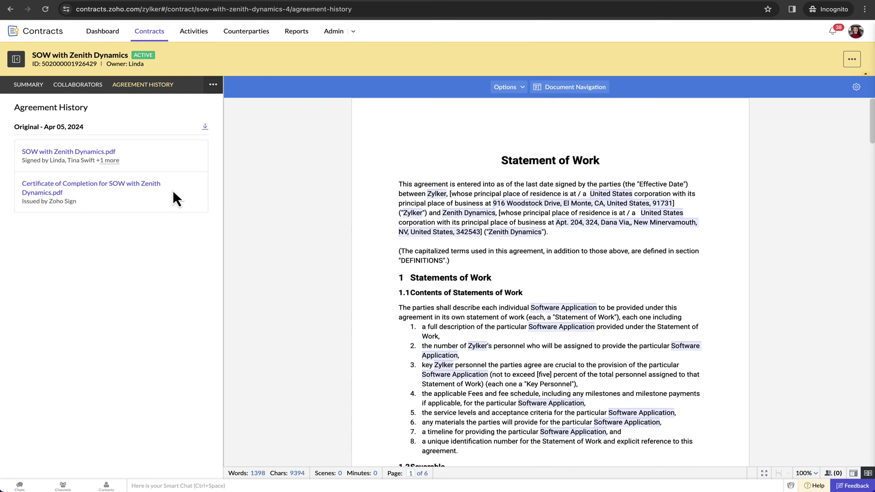
click(93, 155)
scroll(393, 149, down, 20)
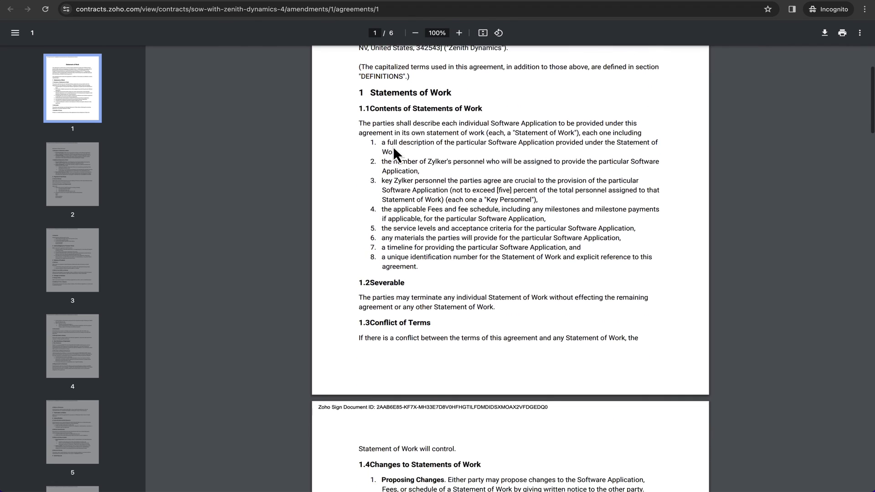
scroll(394, 150, down, 20)
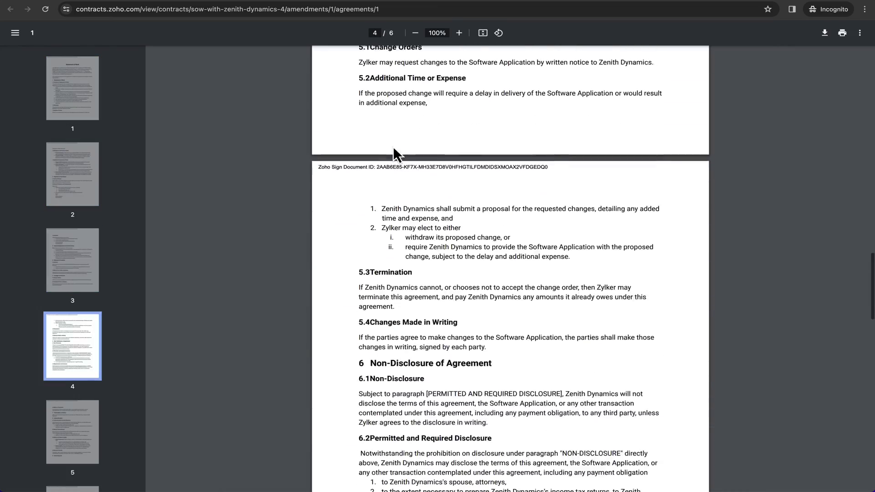
scroll(393, 147, down, 10)
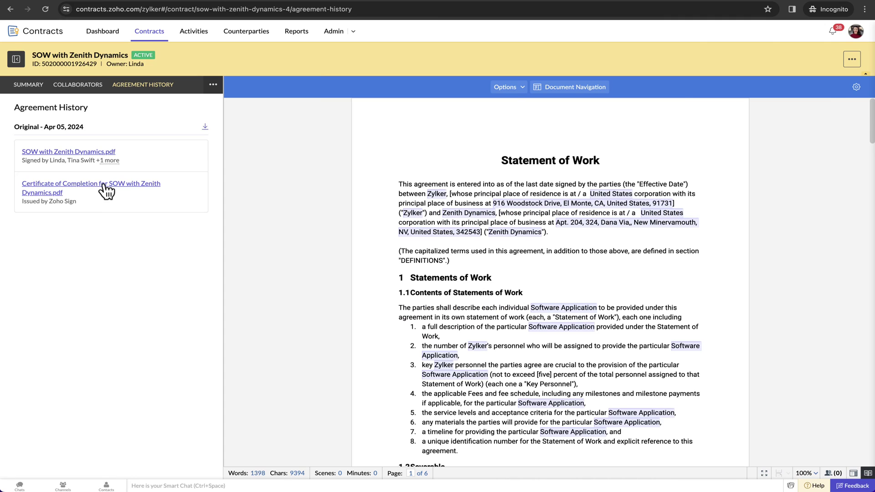
Step: Review the Certificate of Completion PDF
click(106, 188)
scroll(395, 268, down, 5)
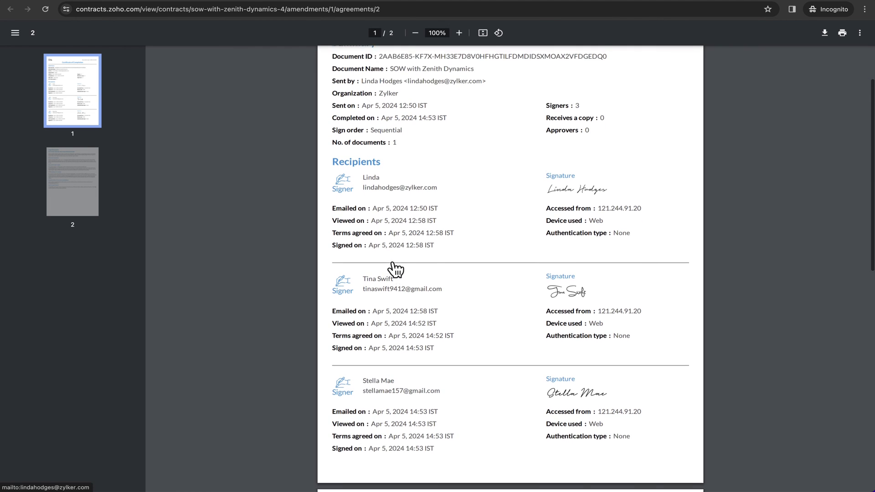
scroll(394, 269, down, 7)
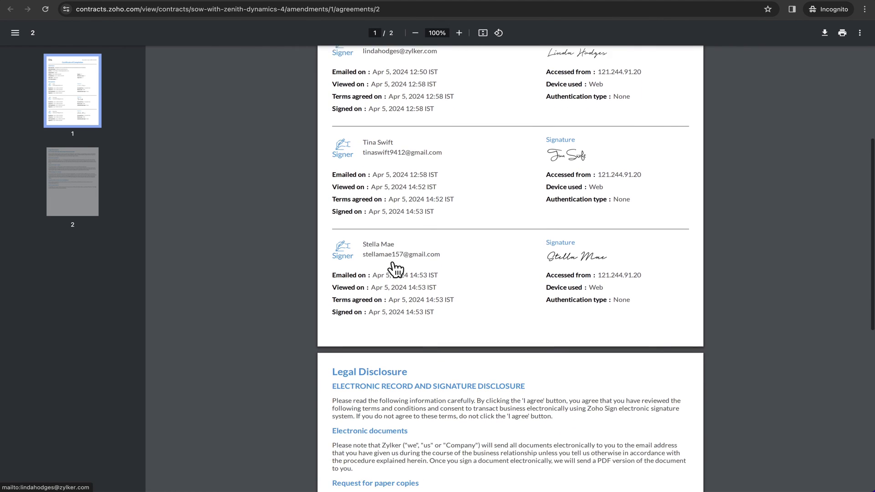
scroll(395, 269, down, 4)
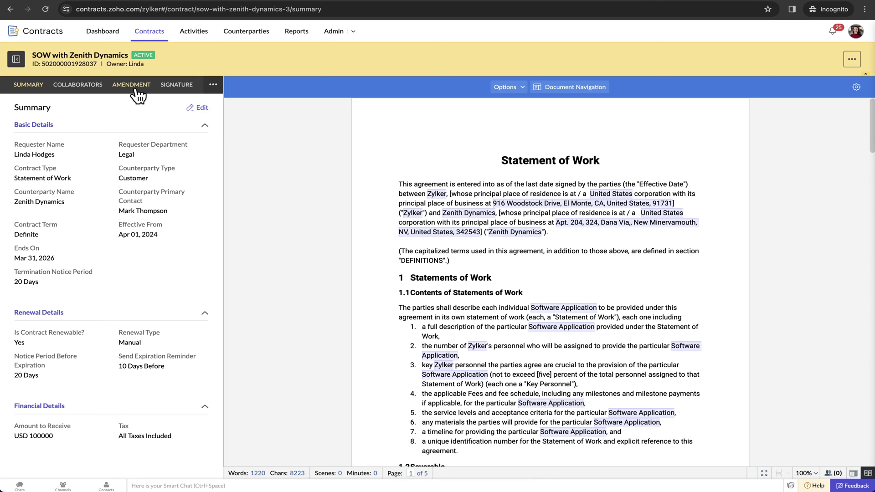
Step: Start a new amendment to the active SOW with Zenith Dynamics and save its details
click(135, 89)
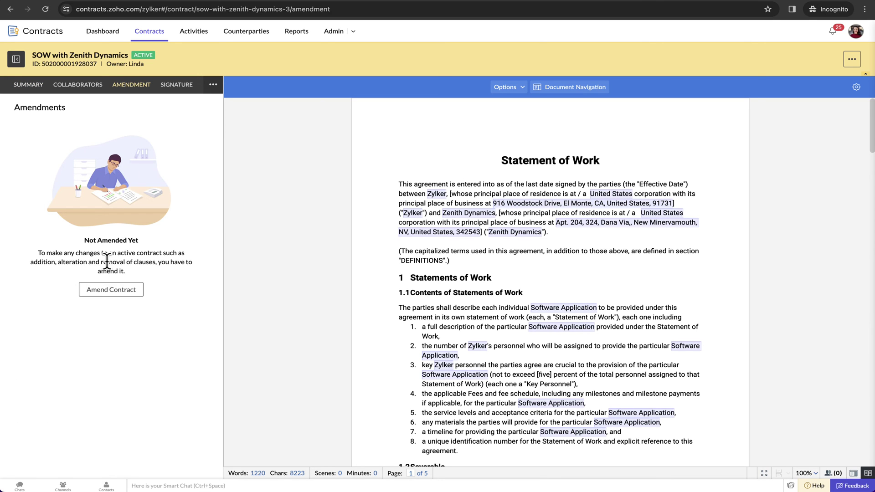
click(108, 292)
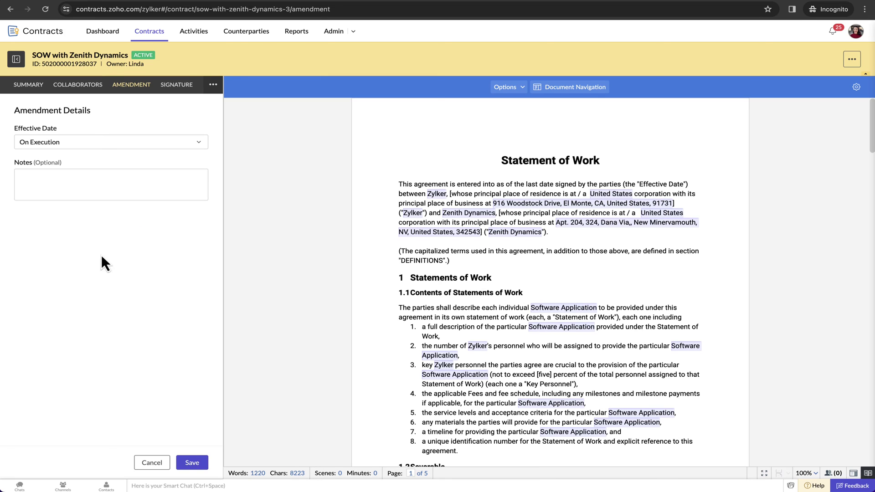
click(192, 462)
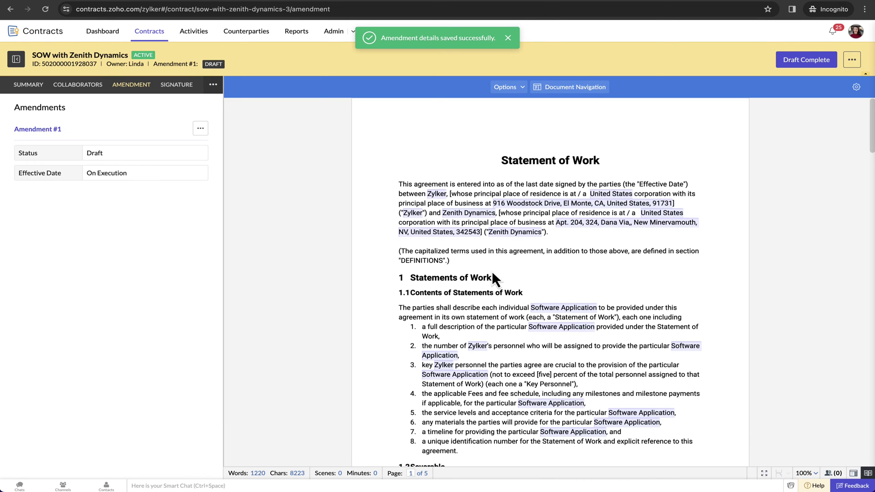
Step: Change the payment deadline field's pre-filled value from 30 to 45 business days
scroll(492, 271, down, 4)
scroll(491, 270, down, 3)
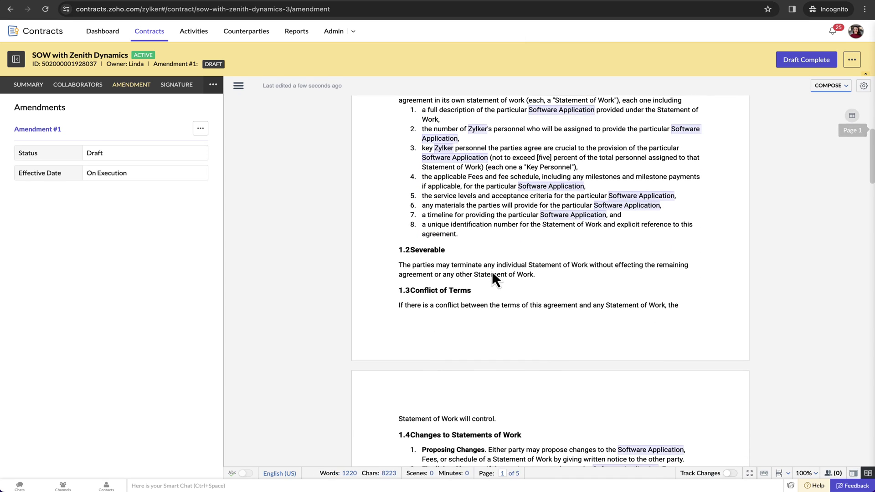
scroll(476, 249, down, 5)
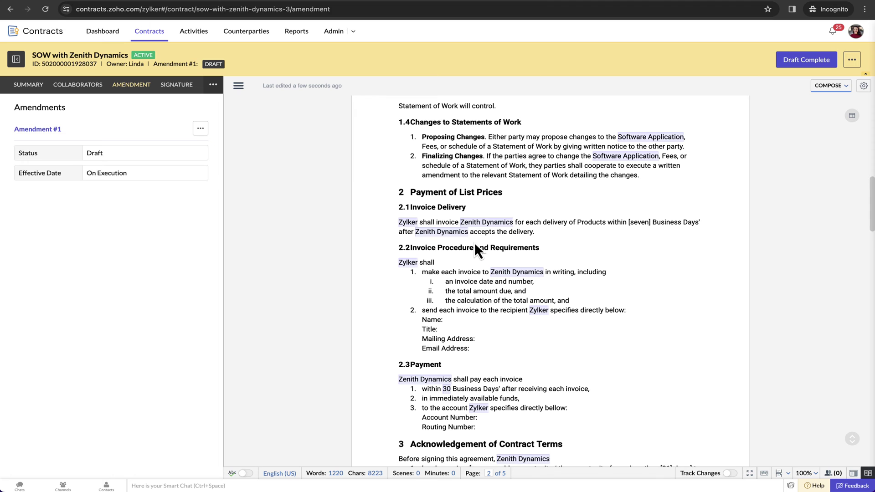
scroll(475, 248, down, 3)
scroll(473, 242, down, 1)
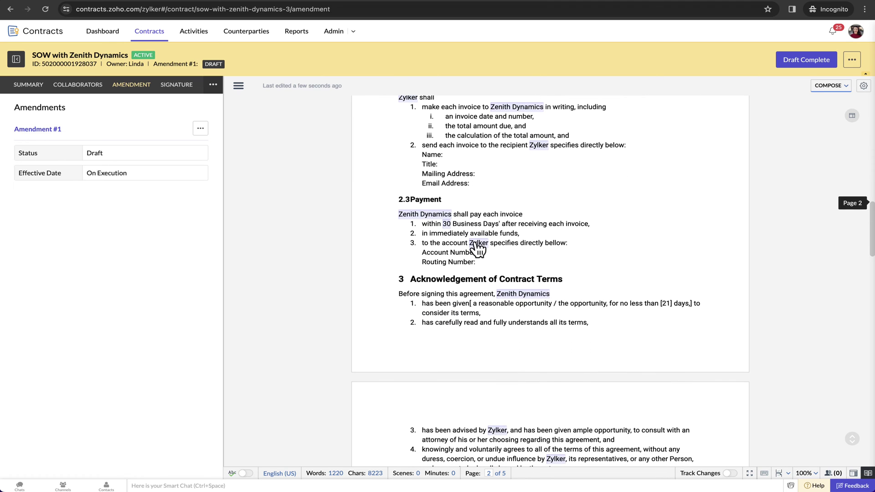
click(447, 224)
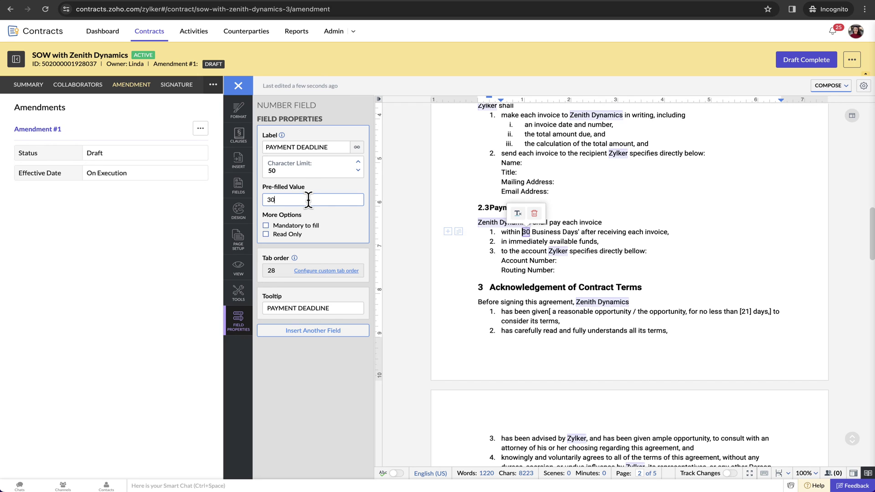
key(BackSpace)
text(45)
Step: Mark Amendment #1's draft as complete
click(608, 267)
scroll(592, 319, down, 10)
drag(578, 351, 478, 306)
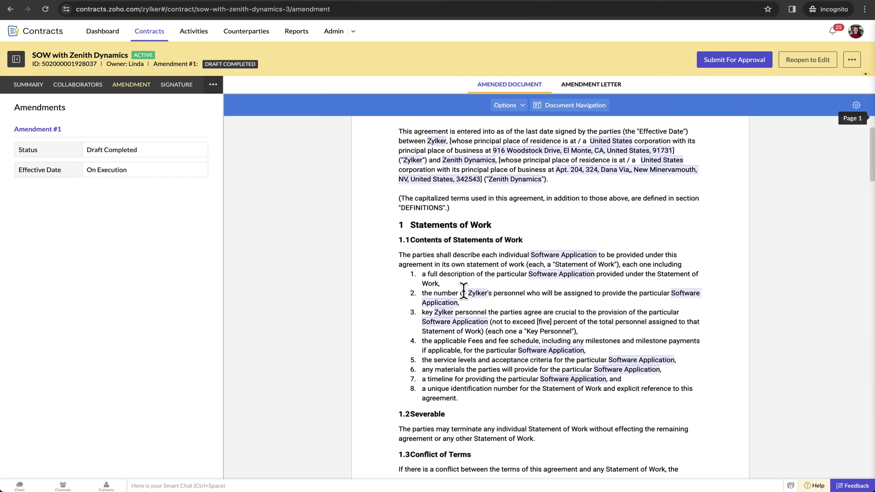
Step: Read through the generated amendment letter with the revised 45-day payment terms
click(601, 87)
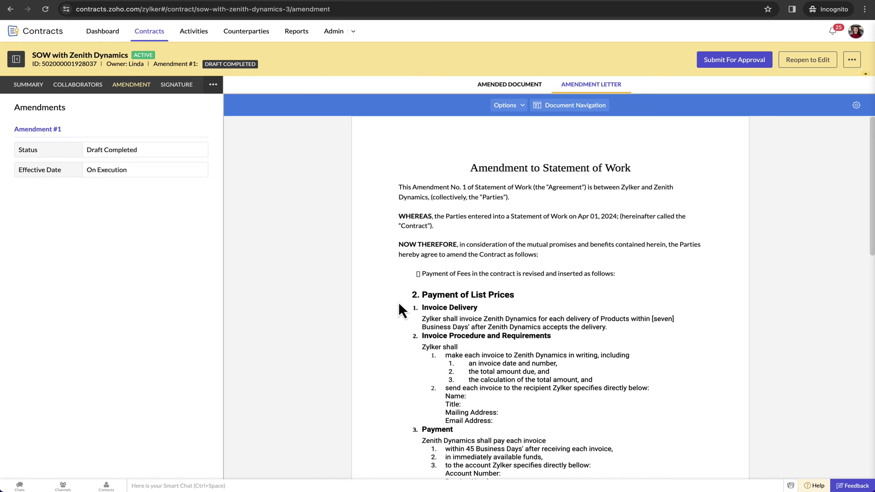
scroll(437, 332, down, 3)
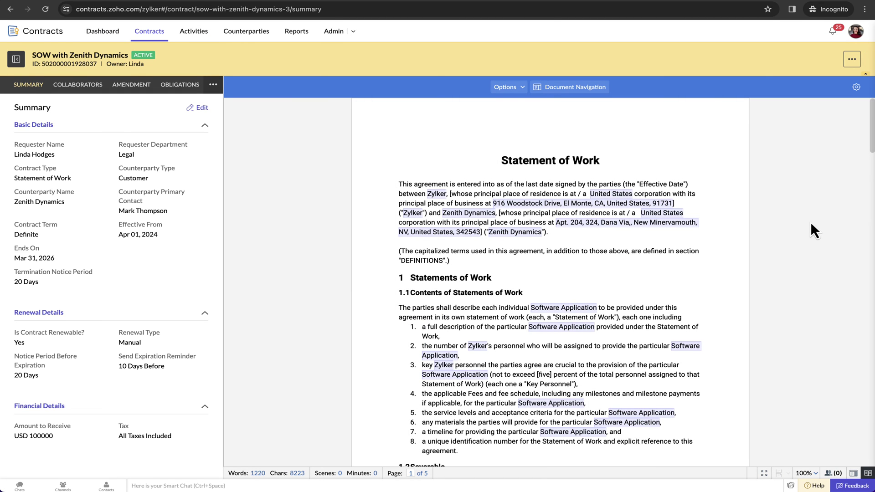
Step: Open the Obligations section of the SOW with Zenith Dynamics contract
click(191, 85)
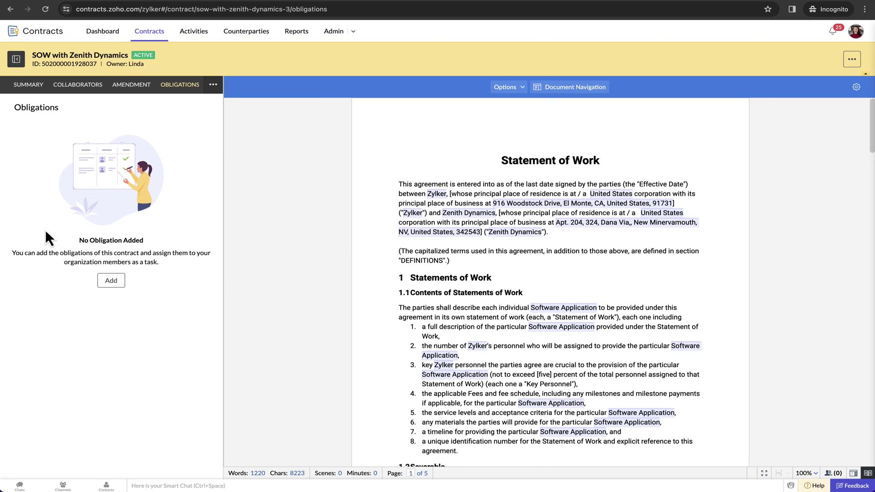
Step: Start an obligation titled 'Application Delivery Tracking' in Asset Releases, assign an owner, keep High priority
click(115, 281)
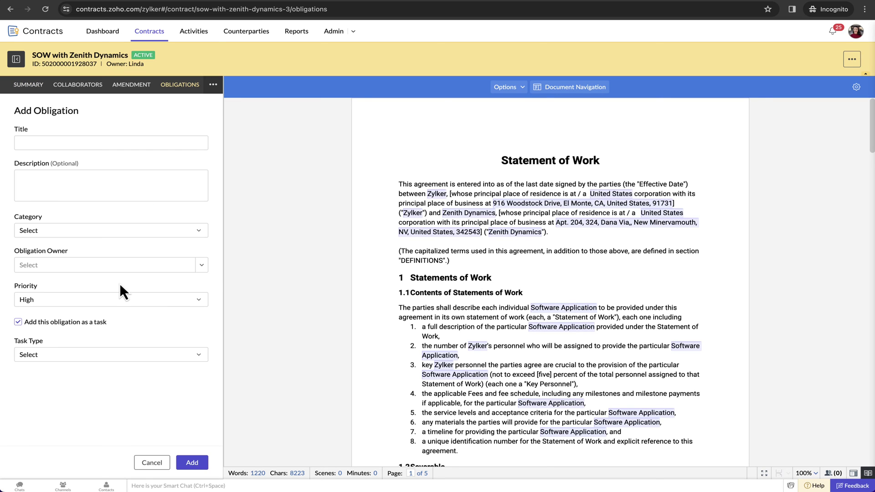
click(132, 145)
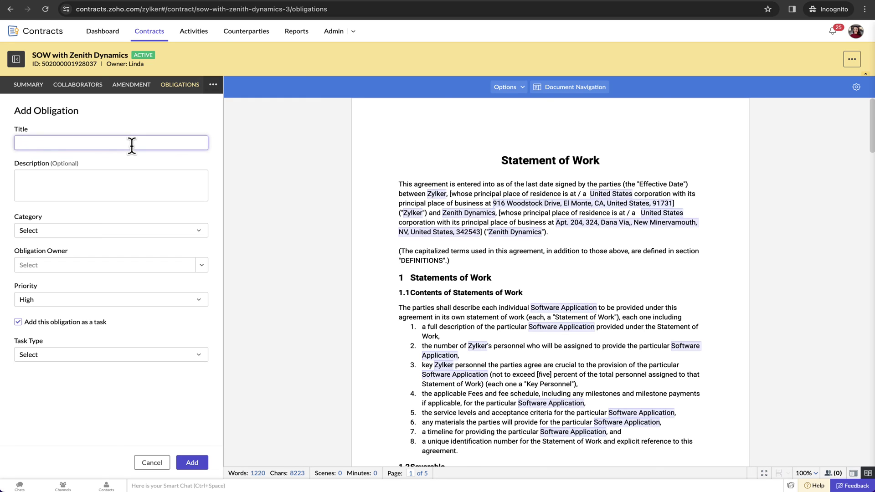
text(Application Delivery Tracking)
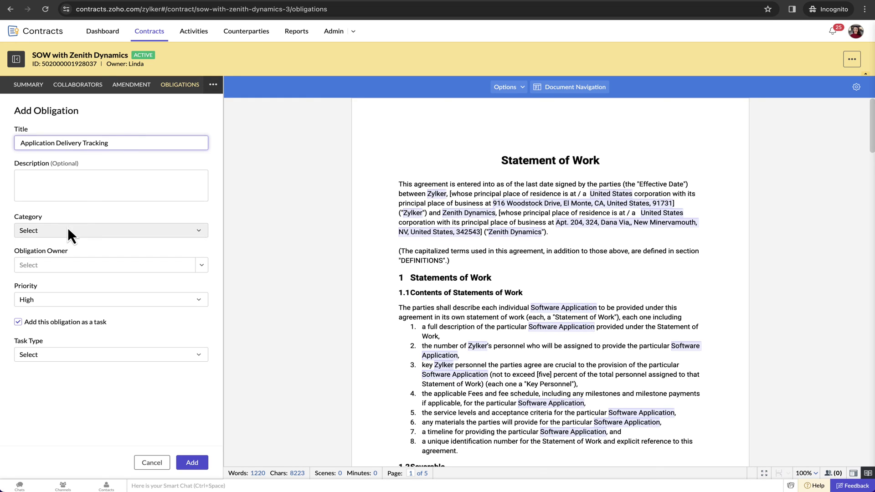
click(67, 227)
click(58, 263)
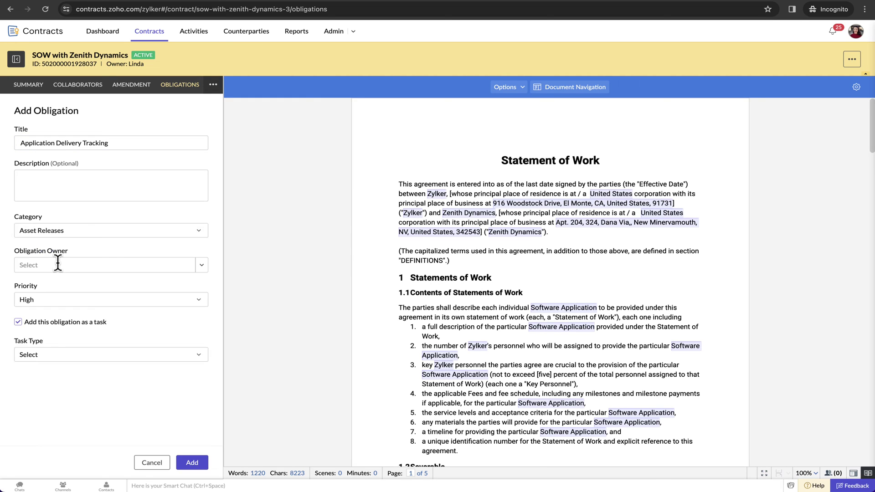
click(204, 269)
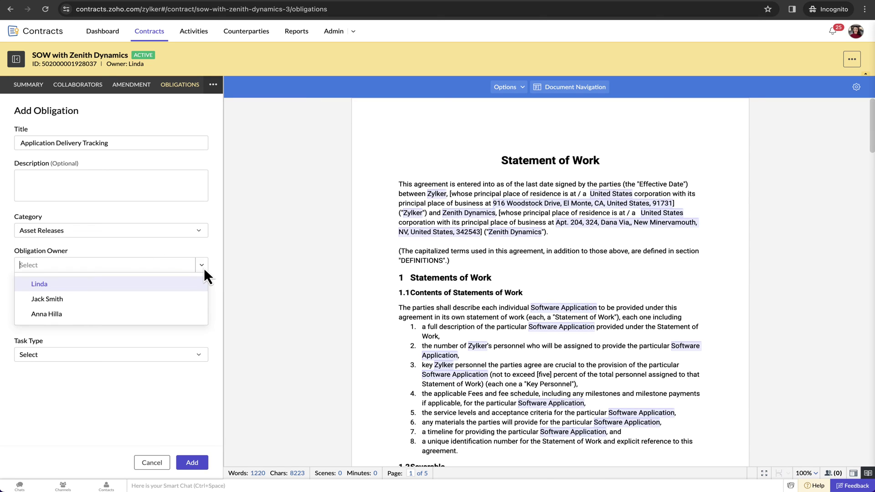
click(55, 312)
click(196, 299)
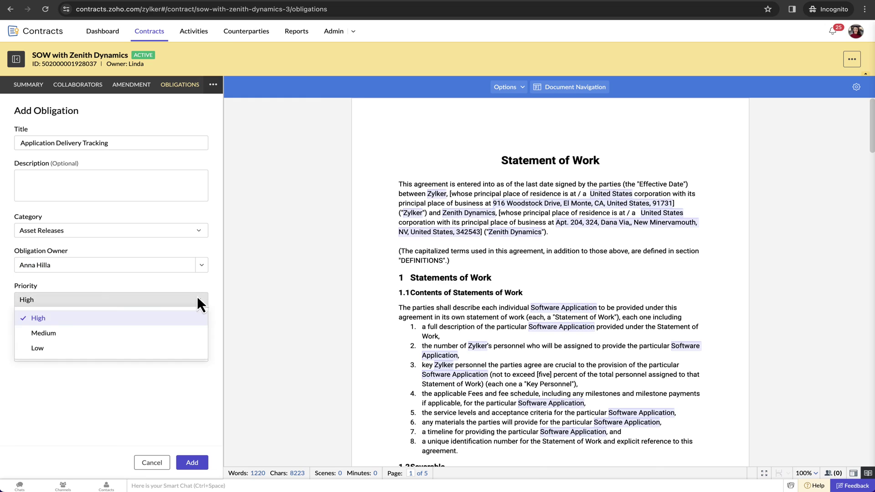
click(102, 322)
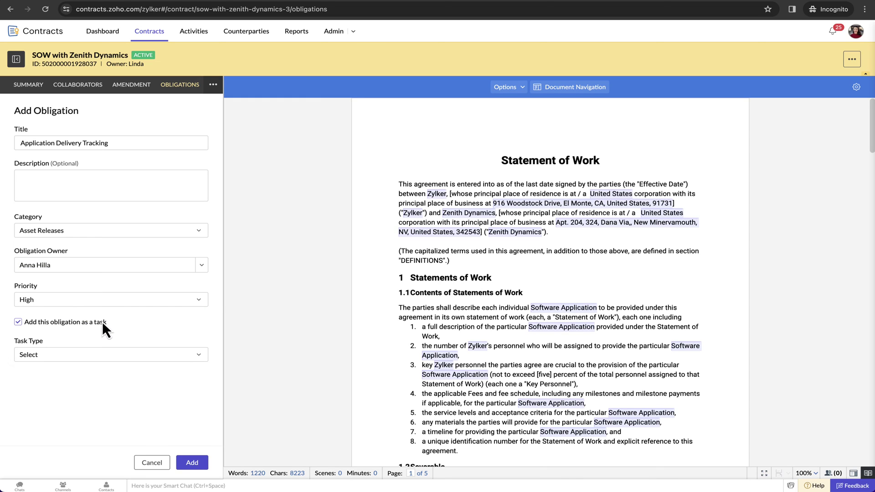
Step: Make it a recurring task every 45 days and submit the obligation
click(18, 321)
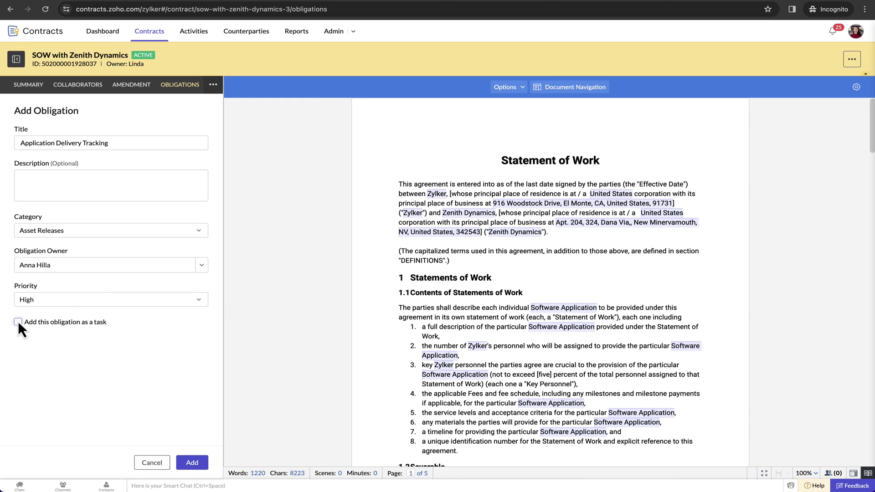
click(17, 321)
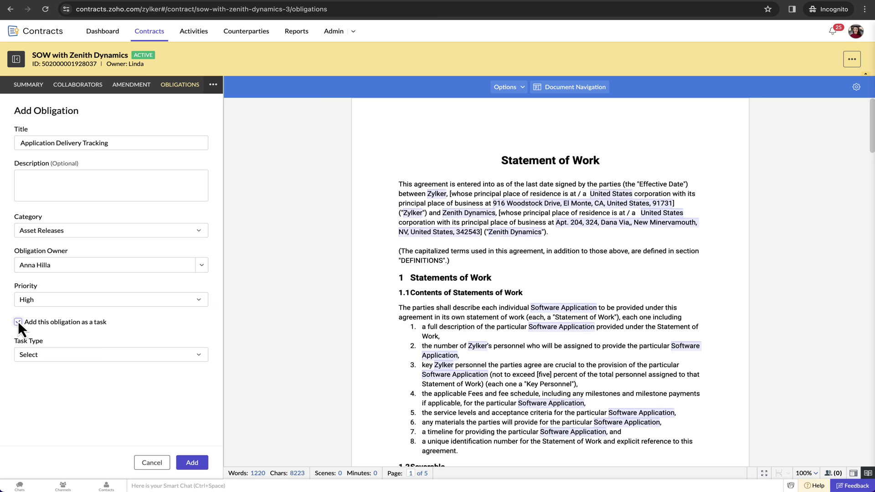
click(168, 355)
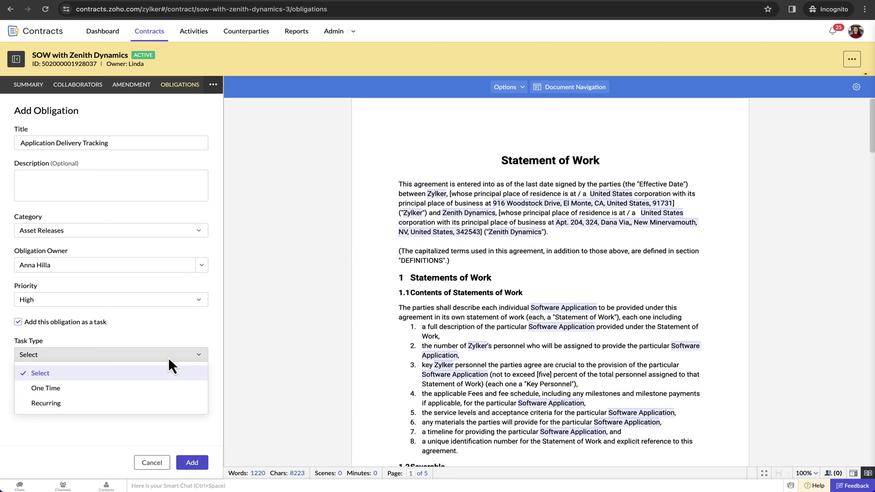
click(60, 402)
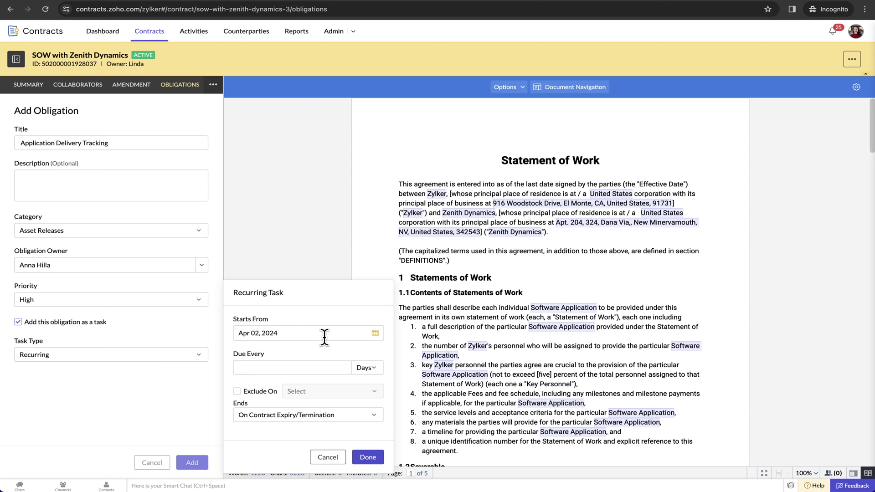
click(327, 371)
text(45)
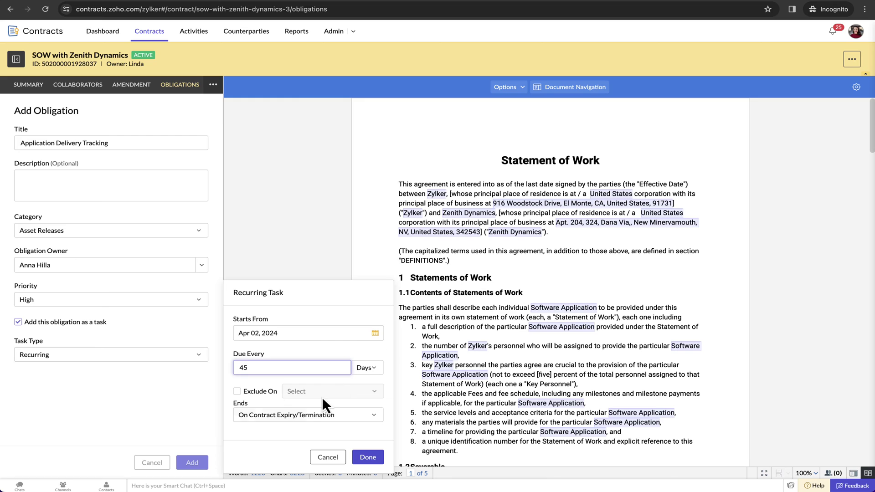
click(289, 432)
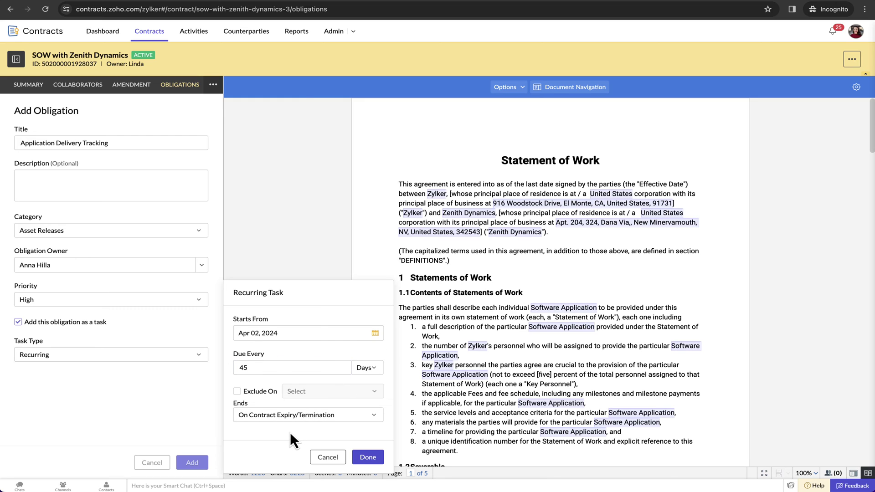
click(363, 458)
click(197, 461)
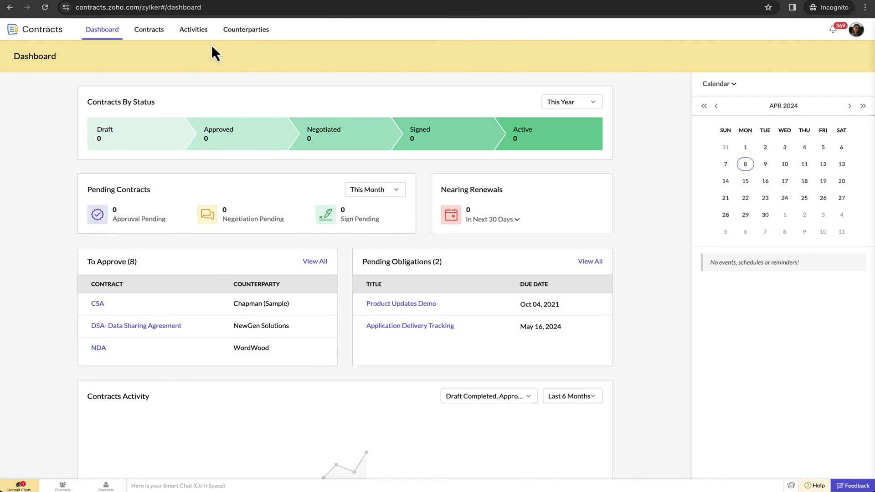
Step: Set Application Delivery Tracking's status to In Progress from the Pending Obligations list
click(199, 32)
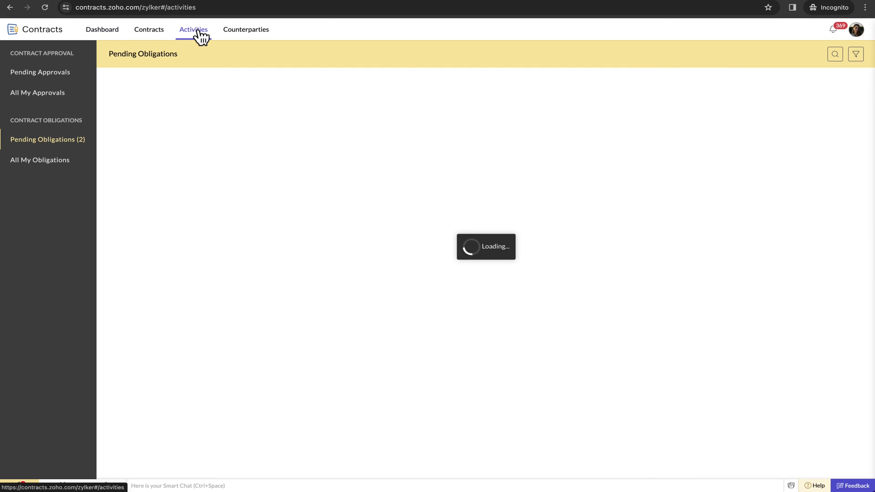
click(165, 100)
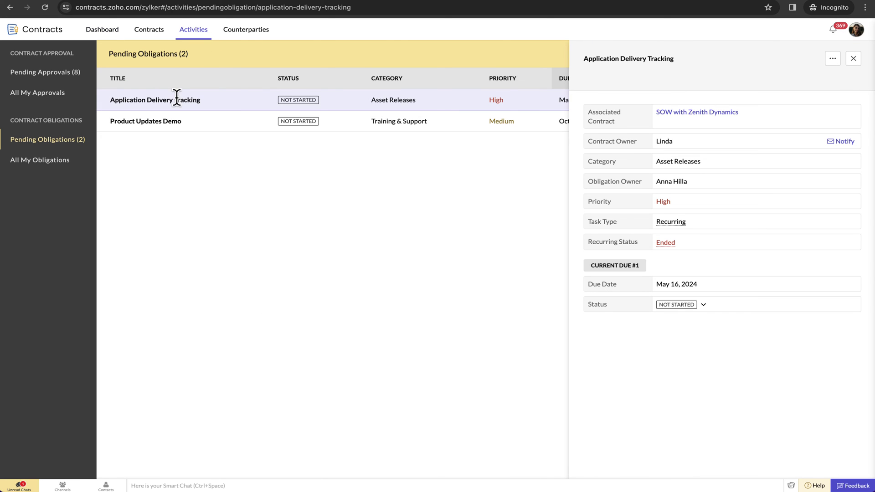
click(704, 305)
click(697, 358)
click(855, 60)
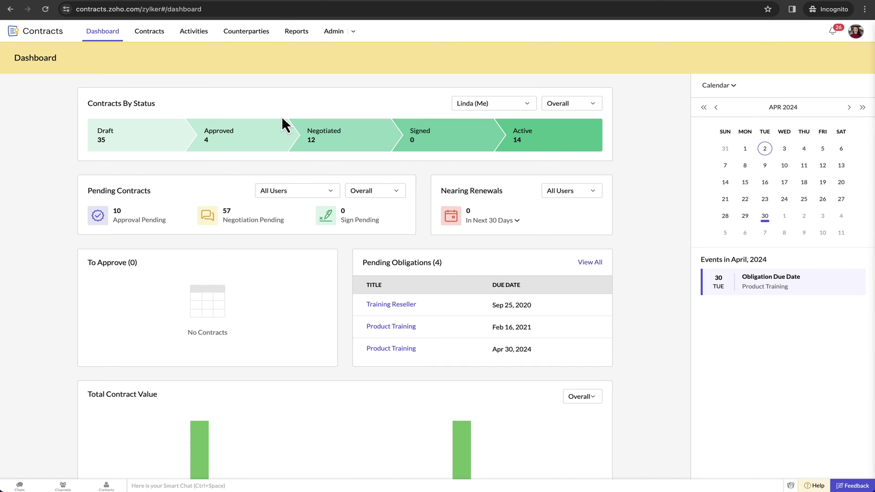
Step: Browse the General reports: Contracts by Status and Contracts by Contract Type
click(295, 42)
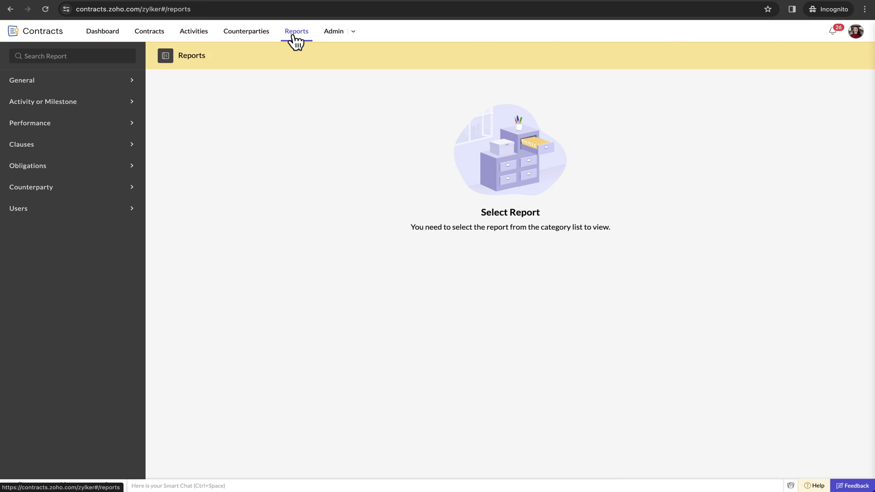
click(134, 80)
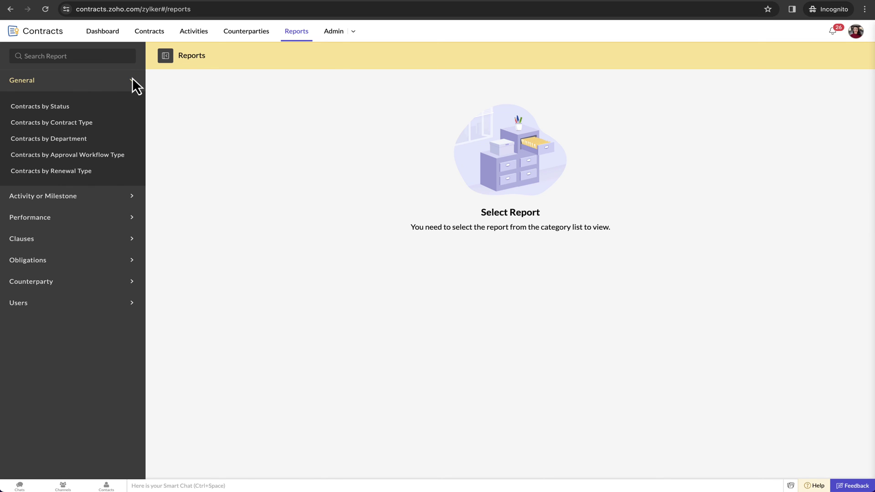
click(64, 107)
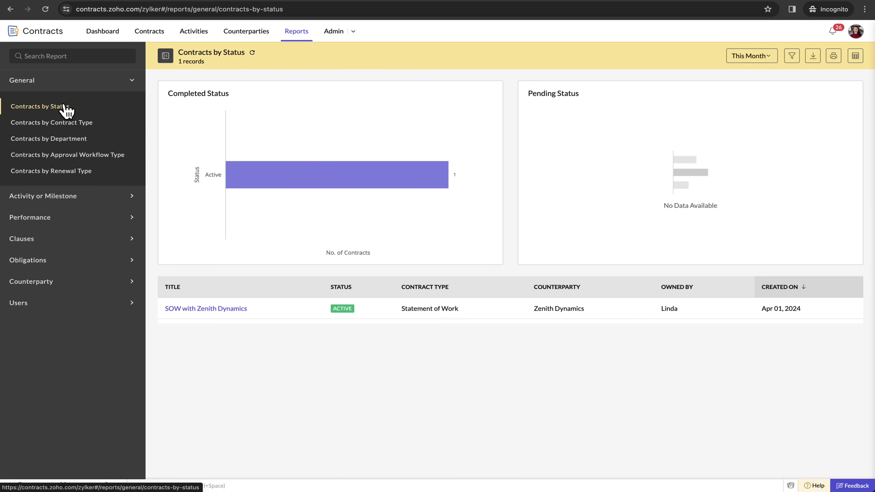
click(56, 123)
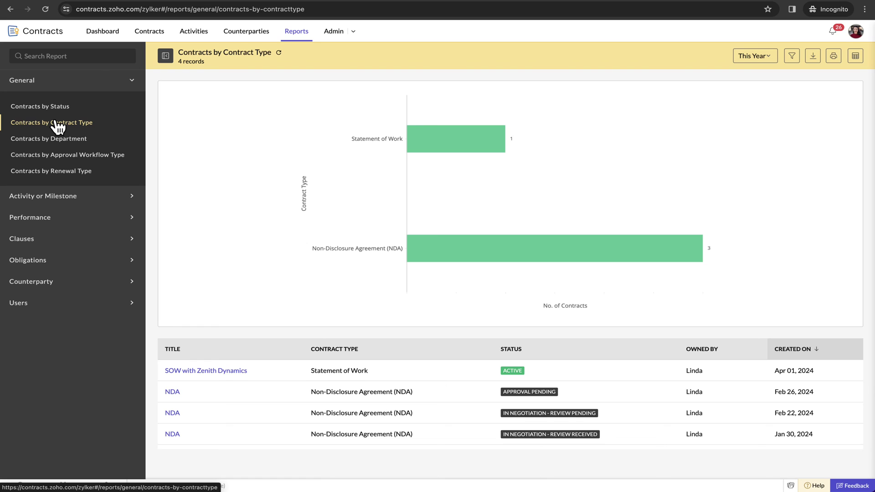
Step: Browse pending-approval, pending-negotiation and negotiation-time reports, ending on Top Contracts with Long Cycle Time
click(35, 196)
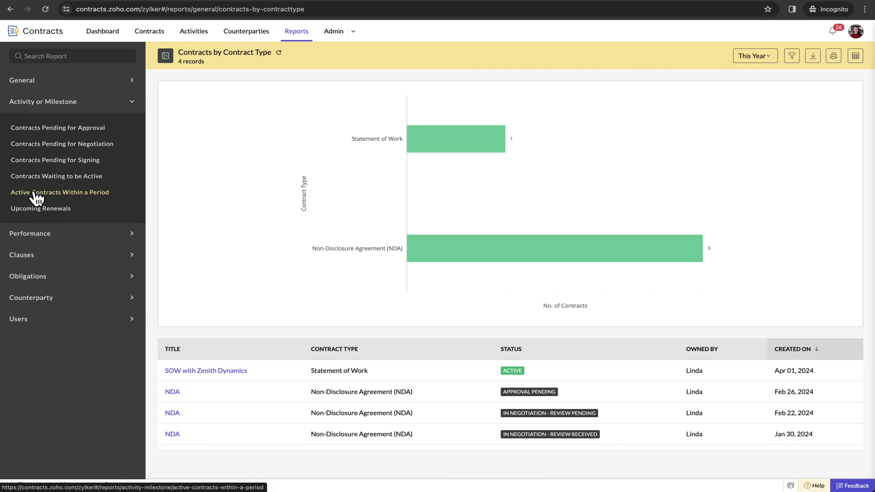
click(97, 130)
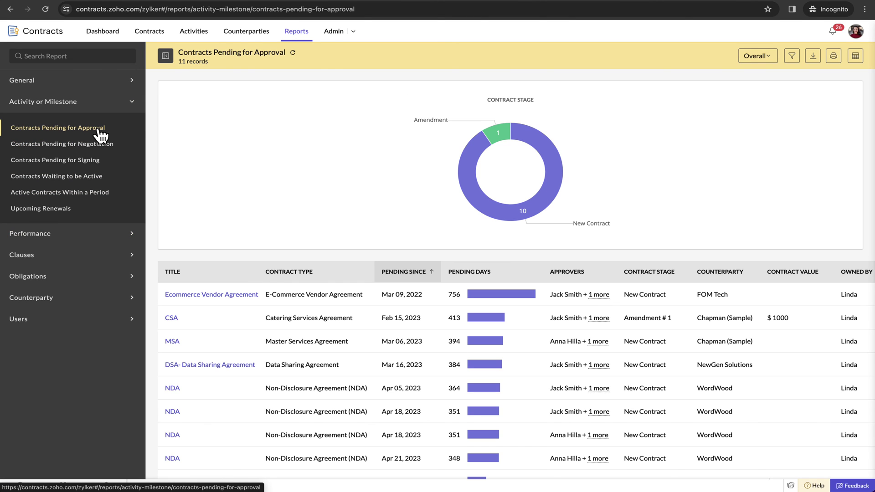
click(81, 150)
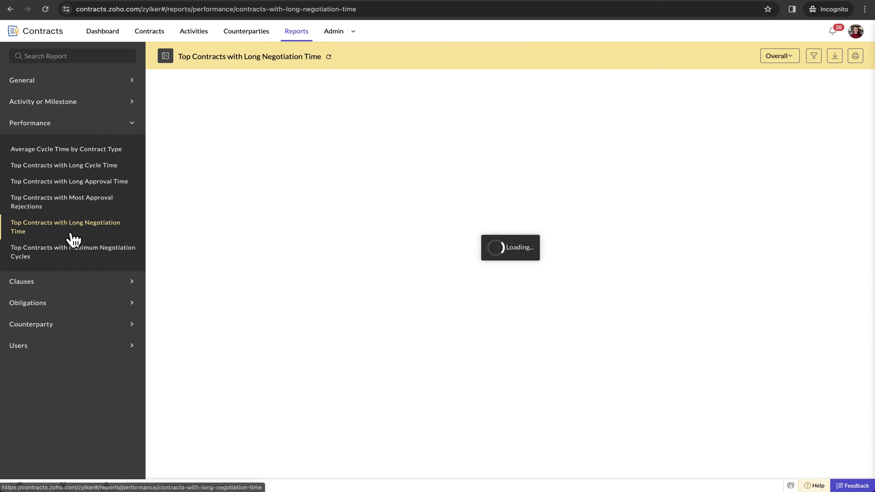
click(71, 252)
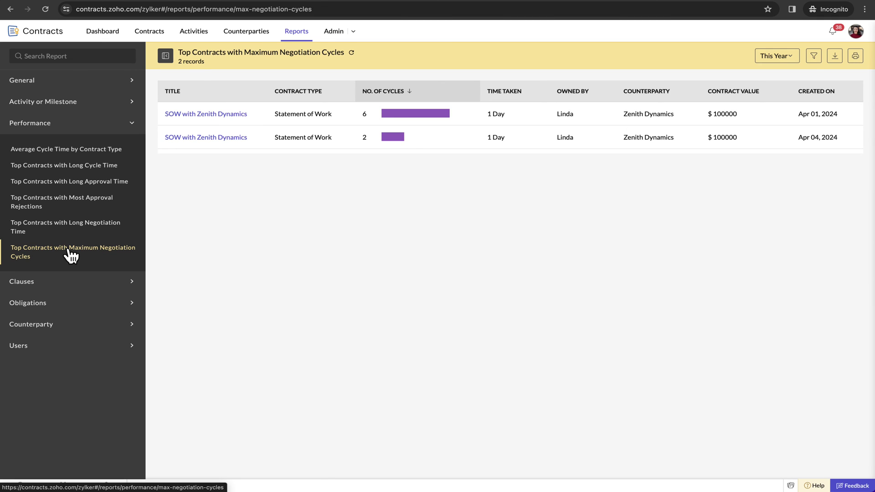
click(89, 230)
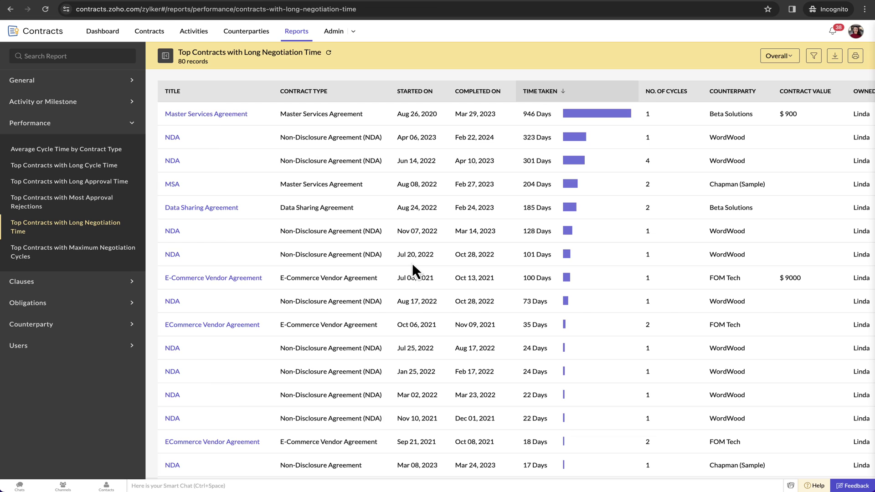
click(64, 164)
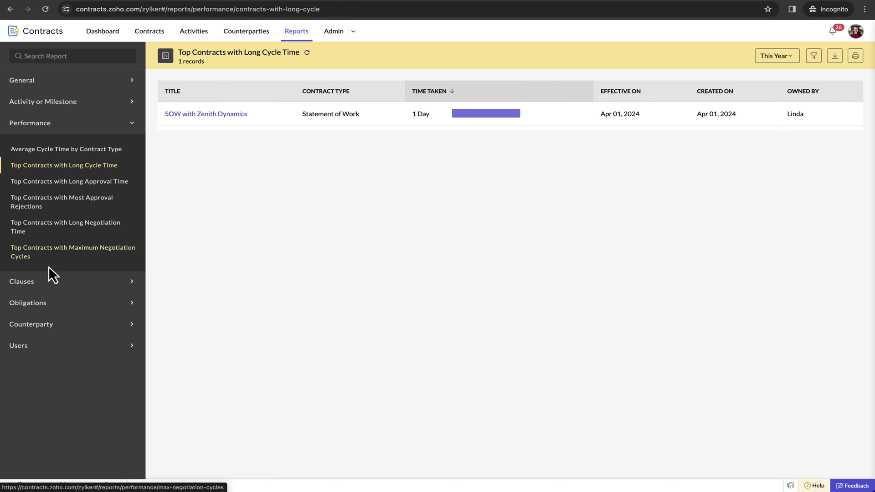
Step: Open the Clause Type vs. No. of Contracts report, then expand Obligations, Counterparty and Users reports
click(26, 280)
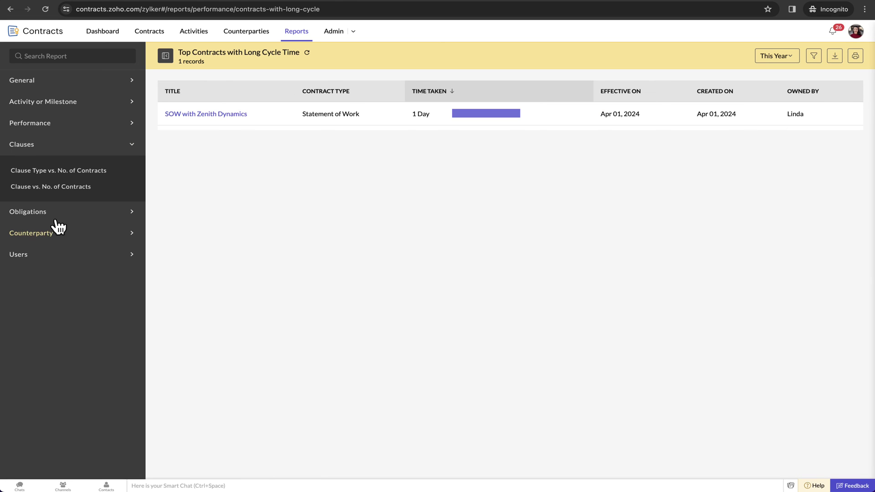
click(103, 175)
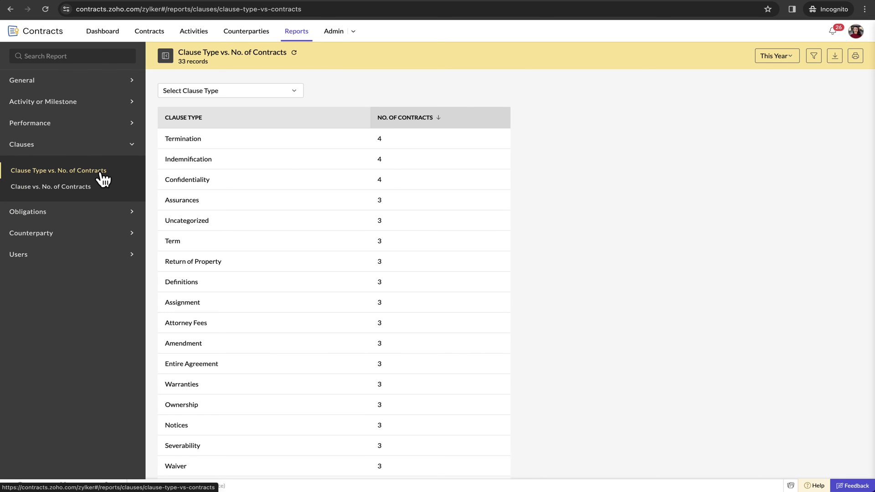
scroll(252, 265, down, 8)
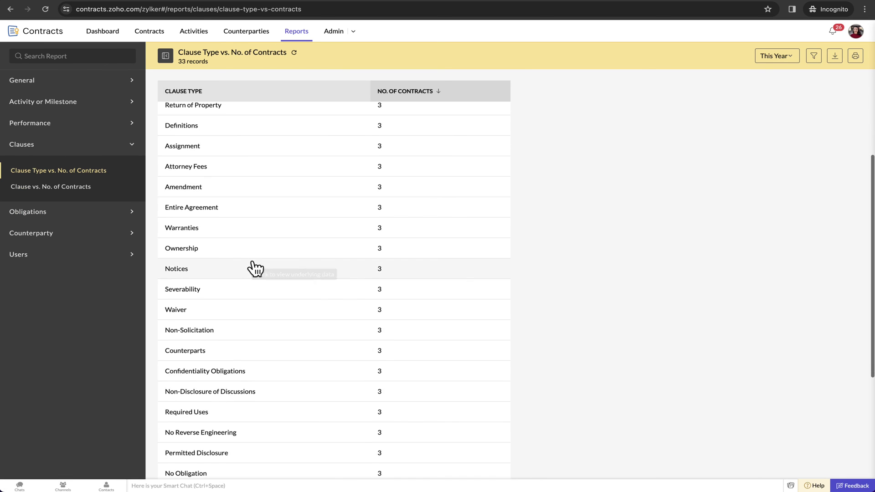
scroll(256, 268, up, 8)
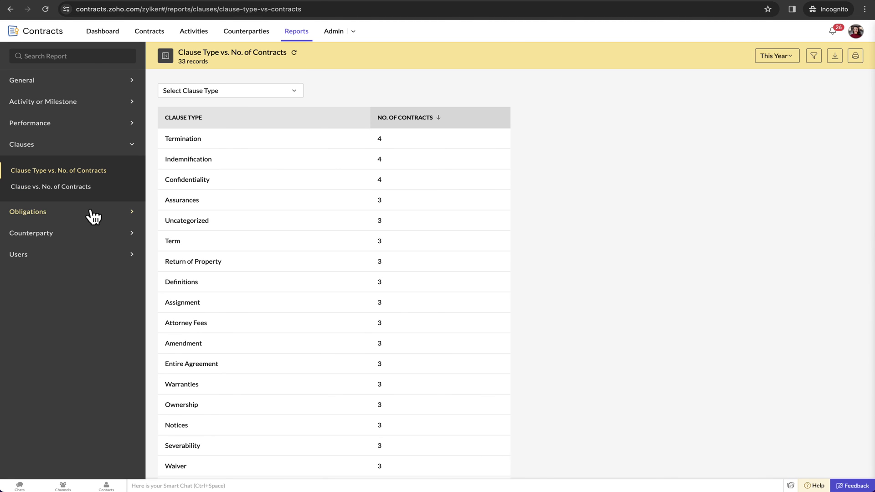
click(63, 213)
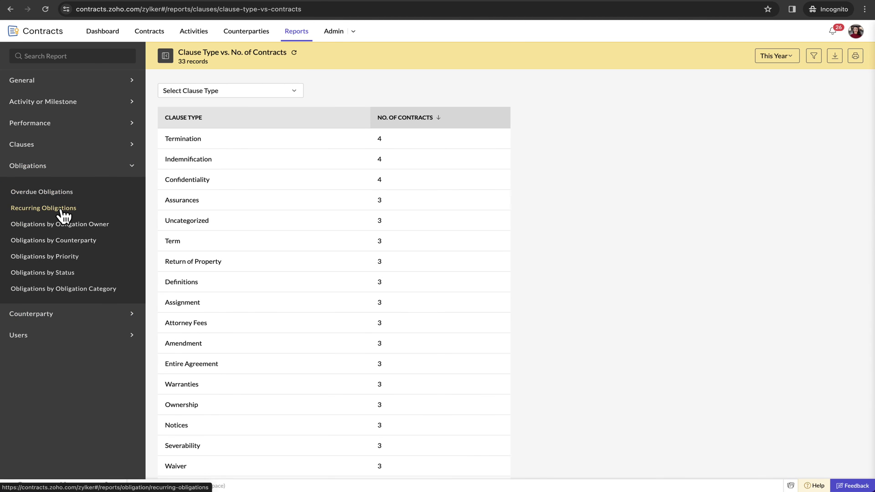
click(32, 316)
click(39, 279)
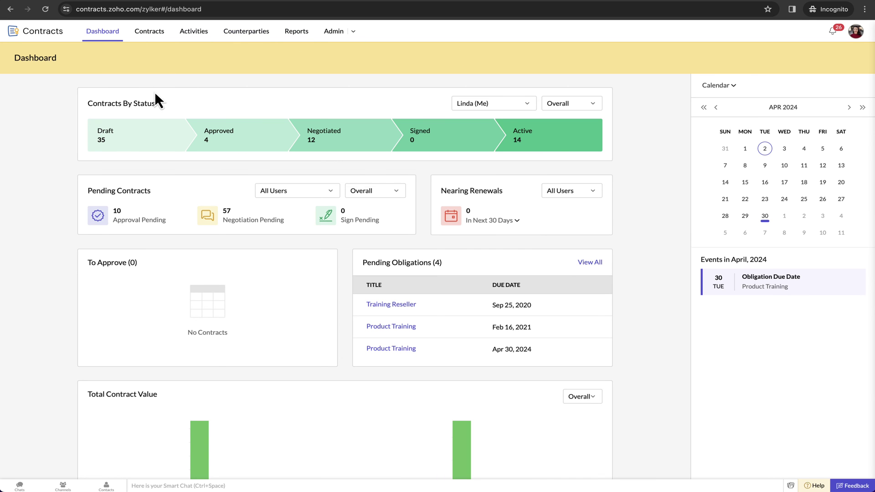
Step: Scroll through the dashboard's contracts-by-status chart, pending obligations and April 2024 calendar
scroll(156, 96, down, 3)
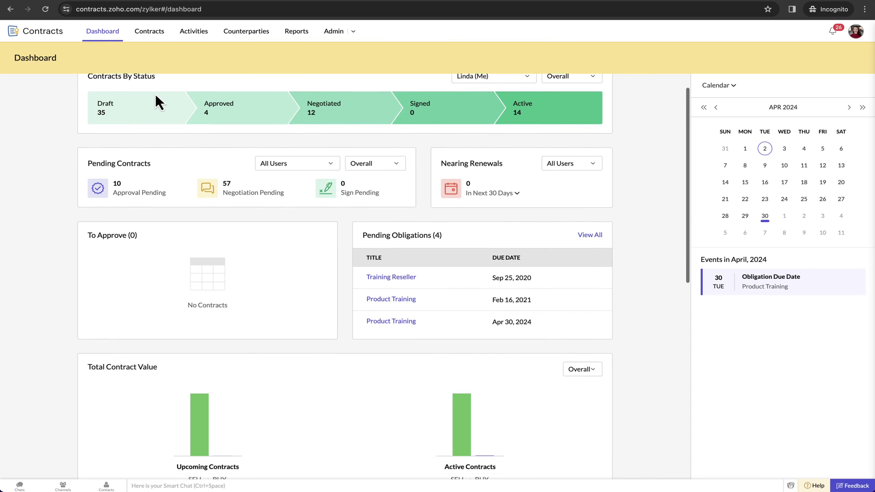
scroll(155, 93, down, 3)
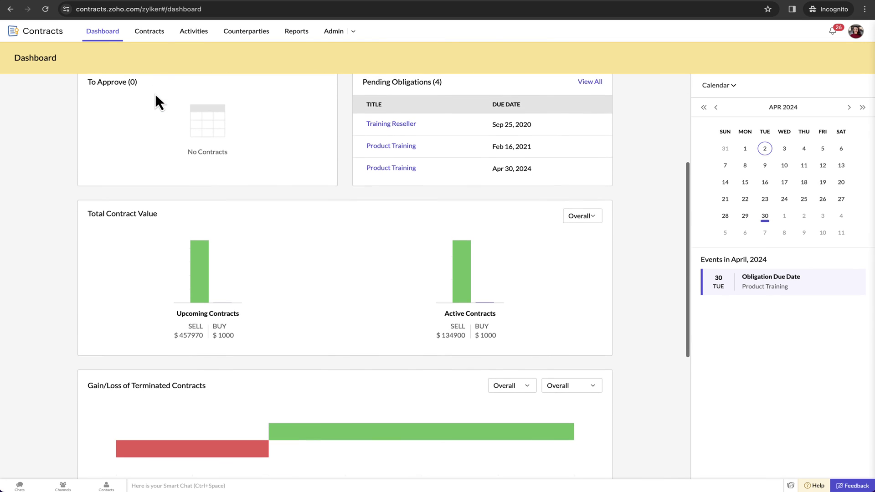
scroll(155, 94, down, 3)
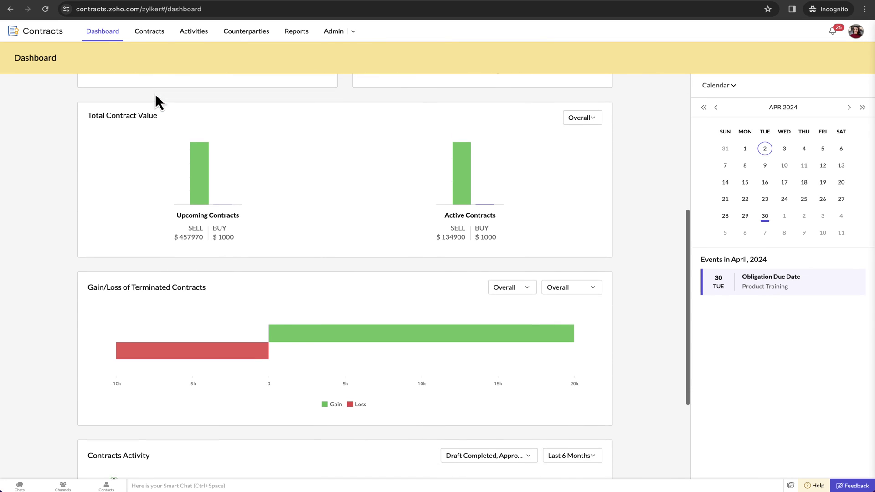
mouse_move(197, 152)
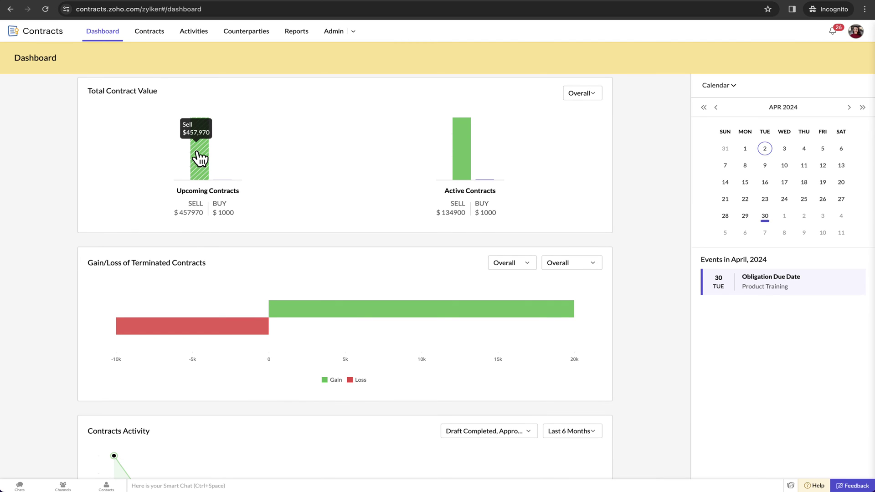
mouse_move(461, 166)
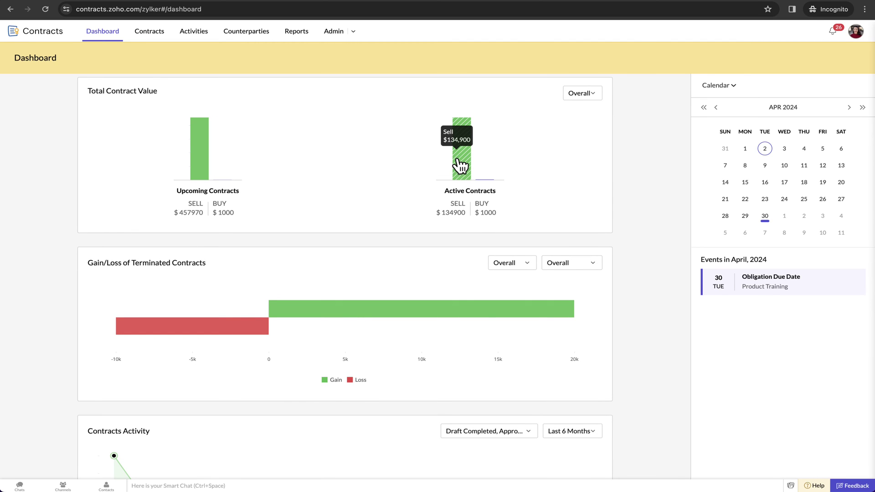
scroll(385, 170, down, 3)
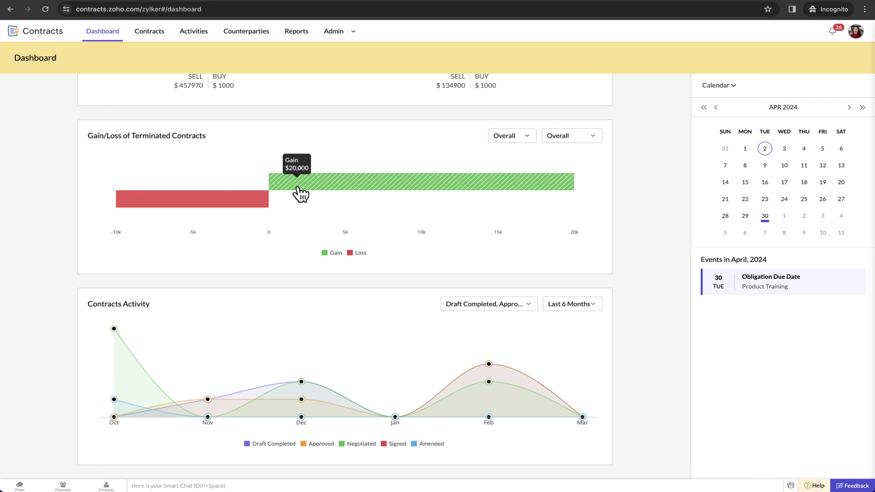
scroll(300, 195, up, 10)
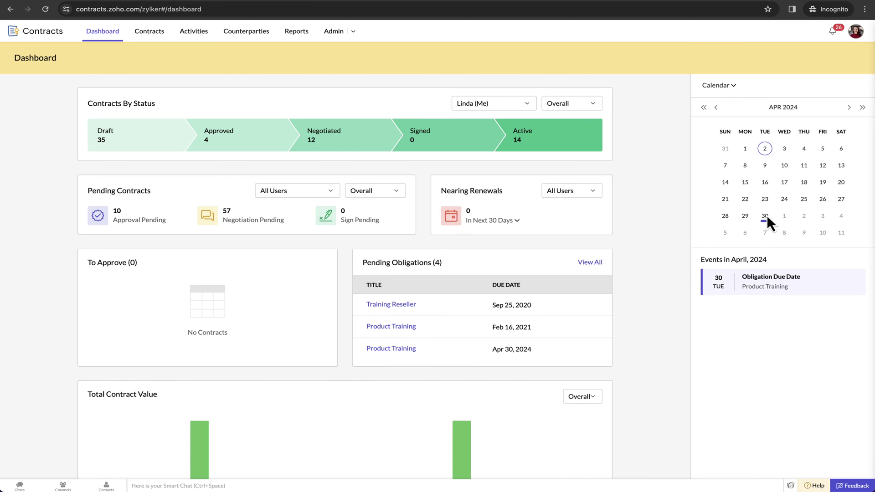
Step: Review the recent contract notifications in the bell panel, then close it
click(832, 32)
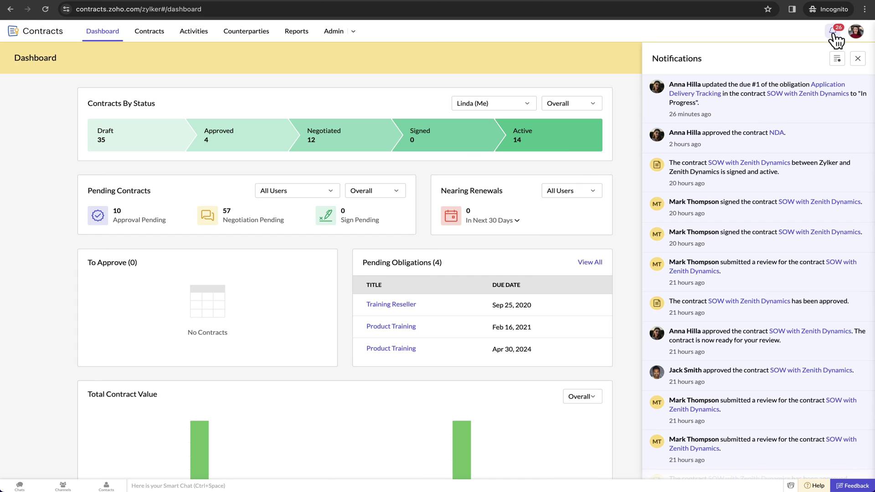
scroll(789, 177, down, 3)
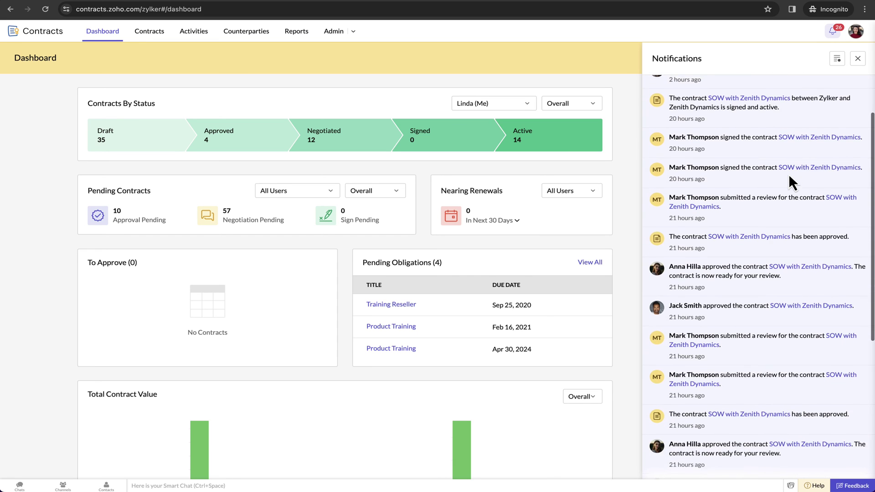
scroll(788, 174, down, 2)
scroll(788, 174, up, 5)
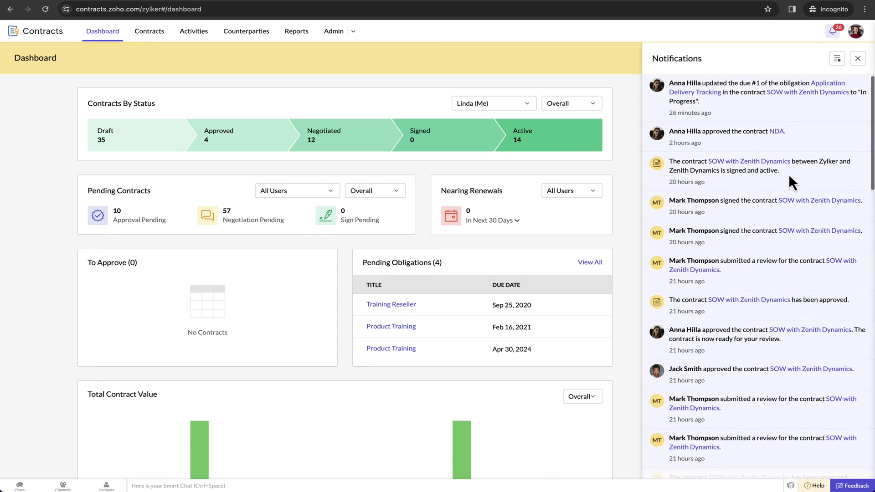
click(337, 122)
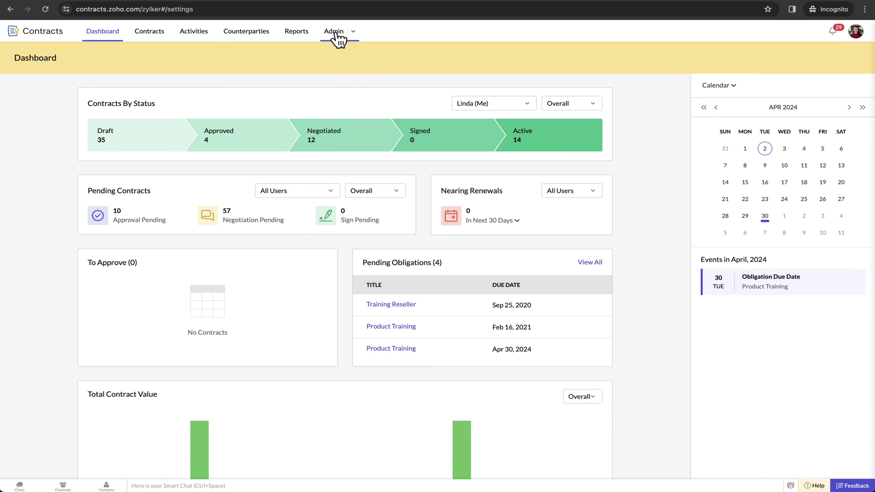
Step: Open the admin Clause Library and dismiss a new clause form without saving
click(336, 35)
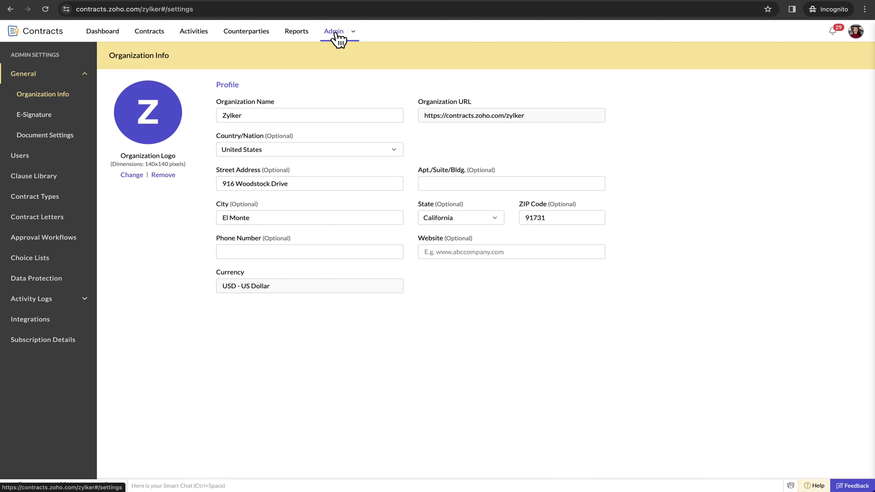
click(23, 156)
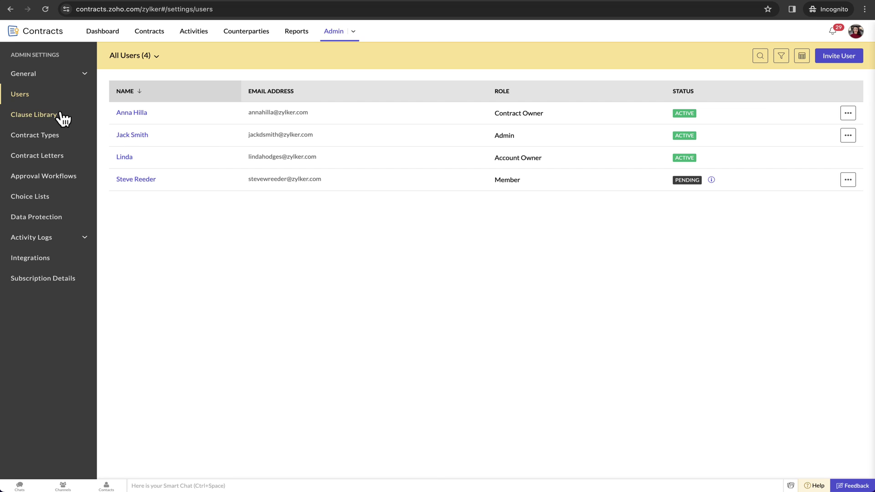
click(46, 120)
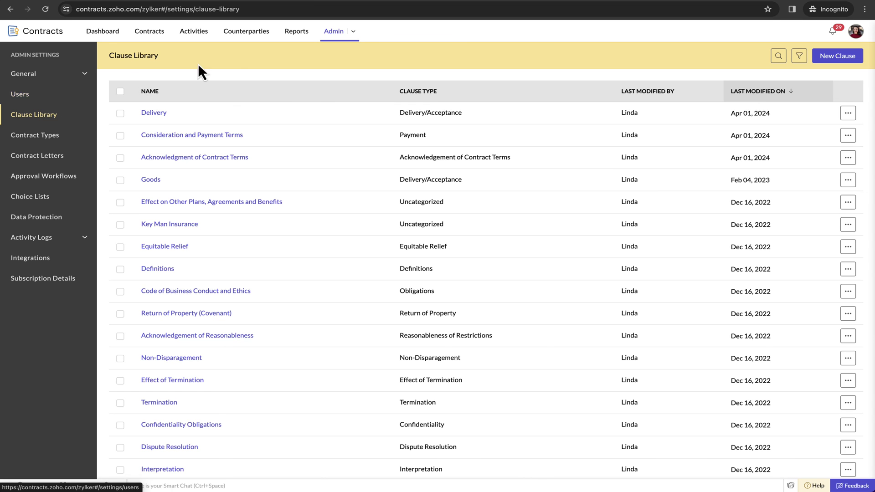
scroll(215, 163, down, 2)
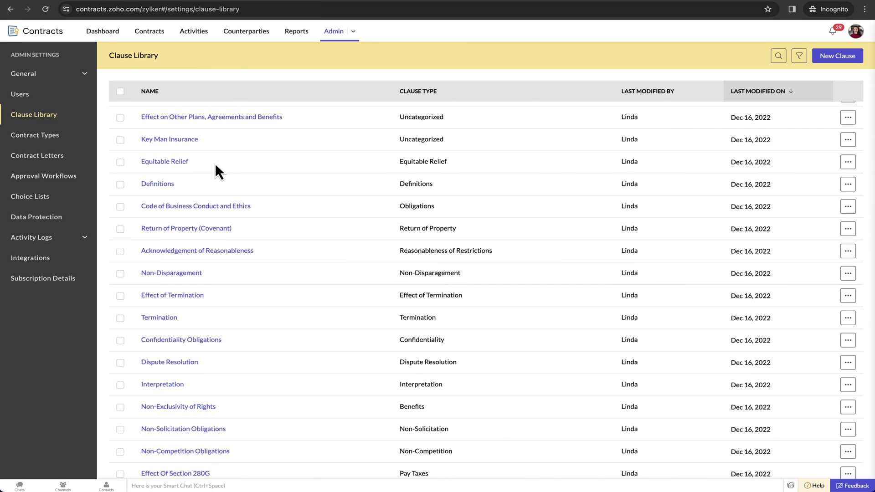
scroll(215, 163, up, 3)
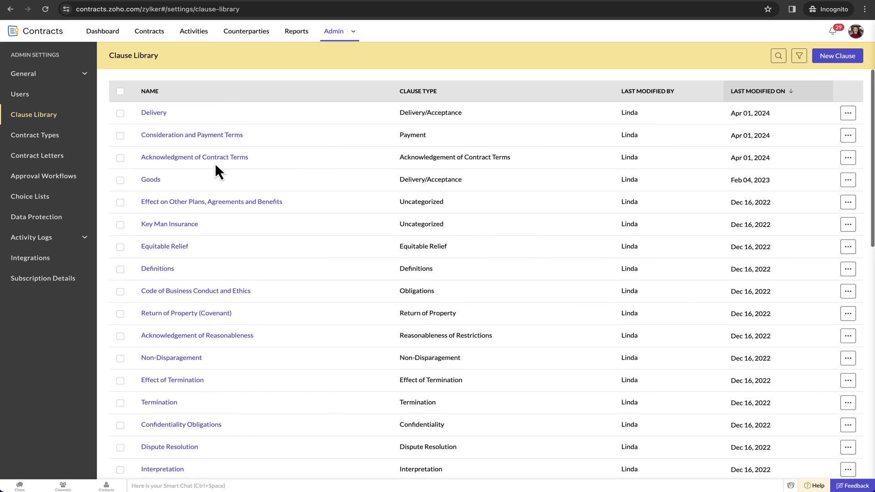
click(838, 55)
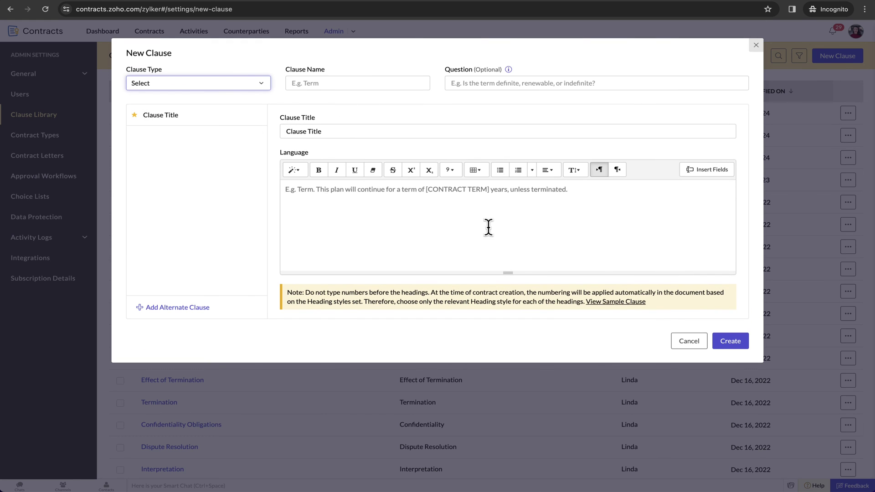
click(688, 343)
Step: Inspect the Consideration and Payment Terms clause's standard wording, closing the editor unchanged
click(180, 136)
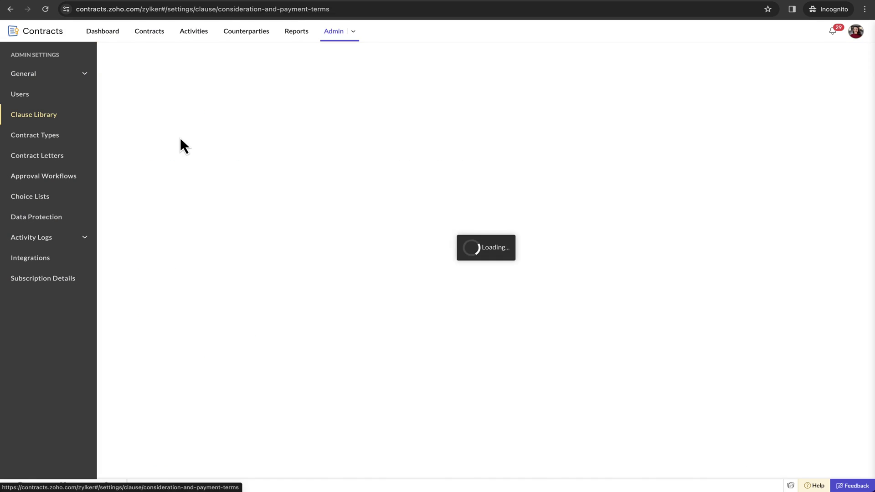
click(656, 132)
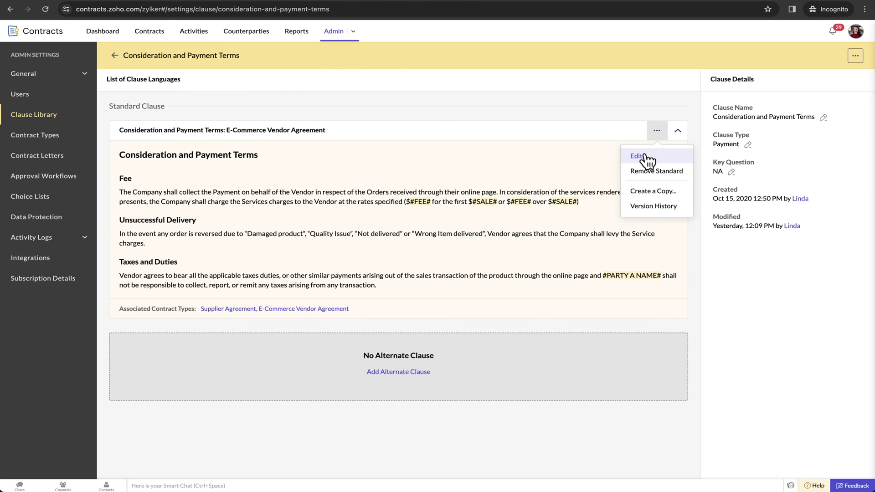
click(643, 158)
scroll(360, 220, down, 3)
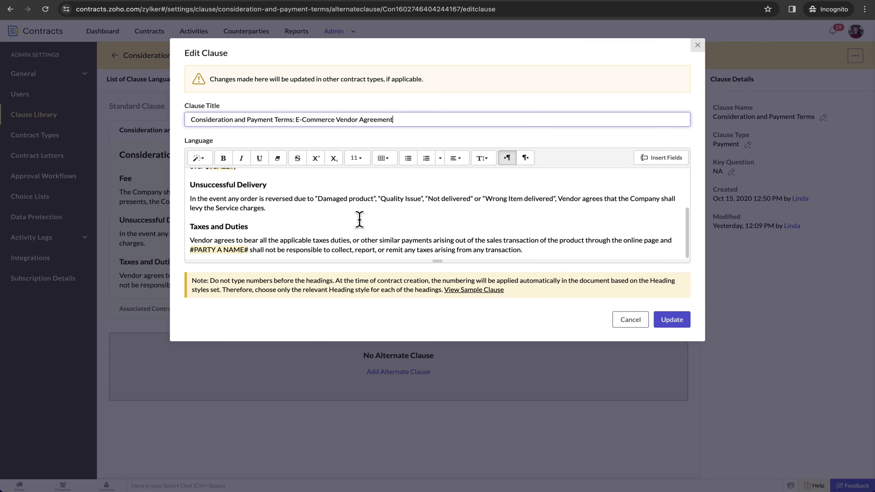
scroll(359, 219, up, 3)
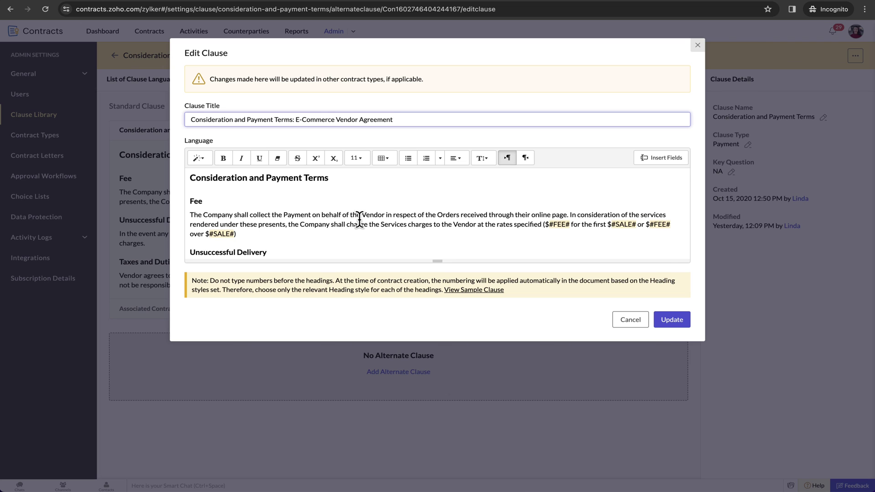
click(636, 321)
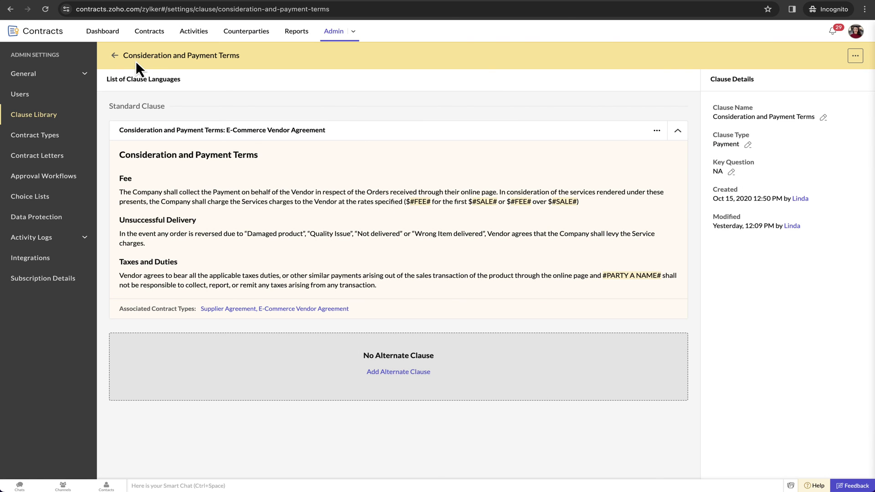
Step: Return to the full Clause Library list and scroll through the clauses
click(116, 56)
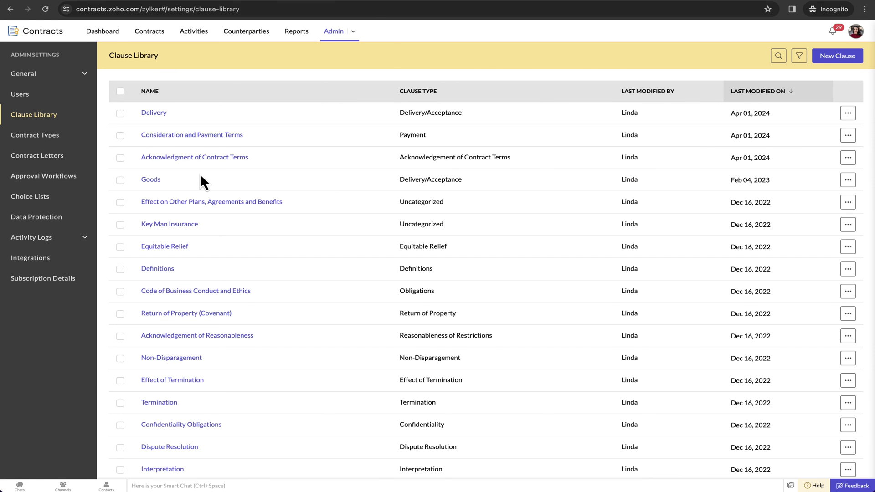
scroll(200, 173, down, 1)
scroll(200, 174, down, 1)
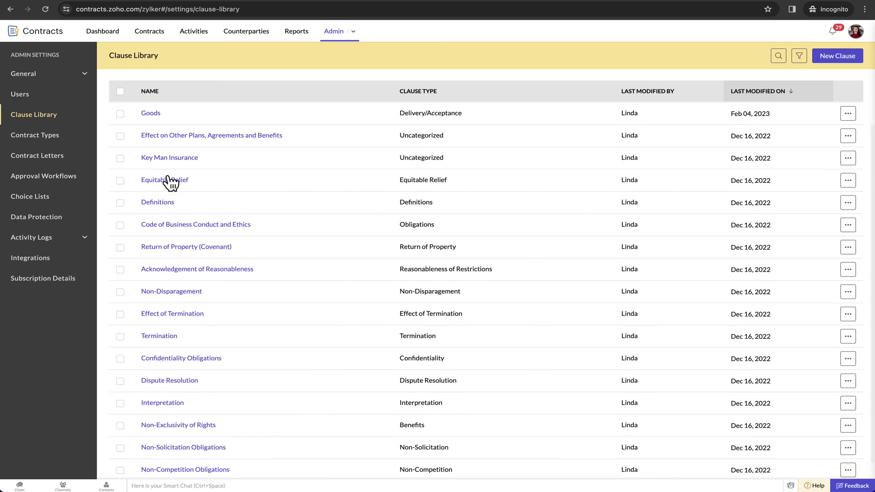
Step: Look over the admin list of contract types
click(39, 137)
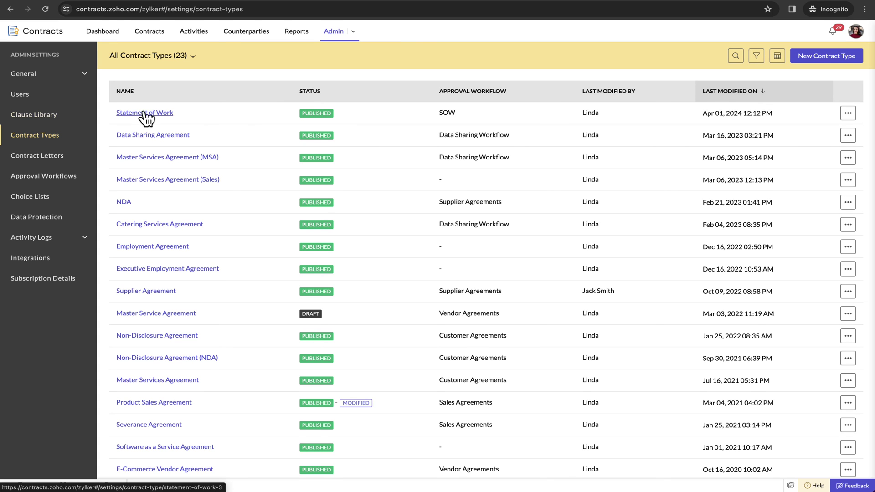
scroll(173, 192, down, 3)
scroll(172, 195, up, 3)
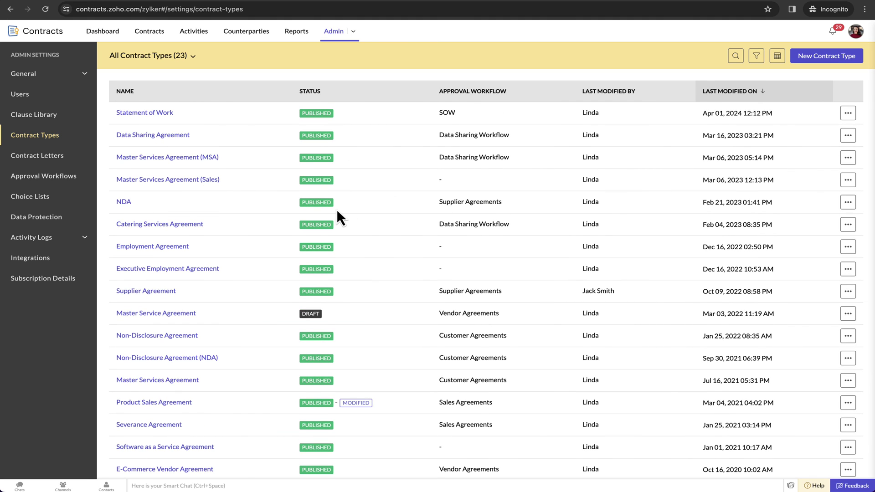
Step: Scroll the Termination Letter template's editable blocks, cancel, and return to Contract Letters
click(62, 157)
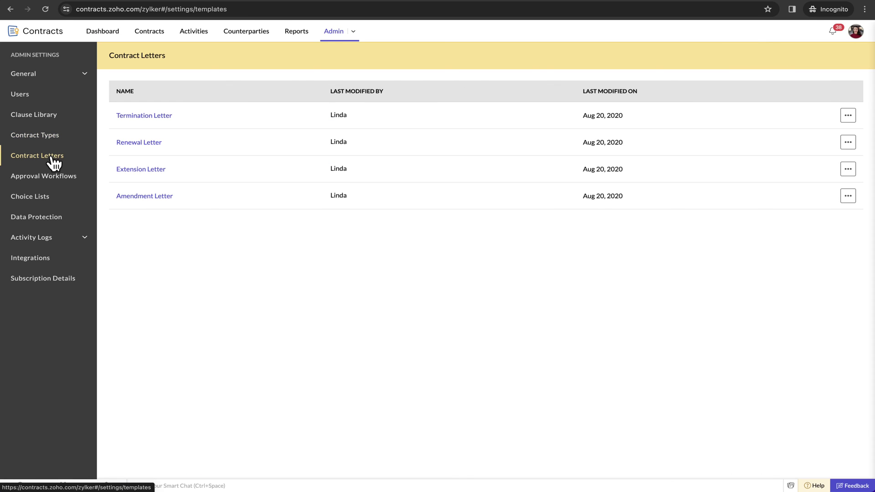
click(160, 117)
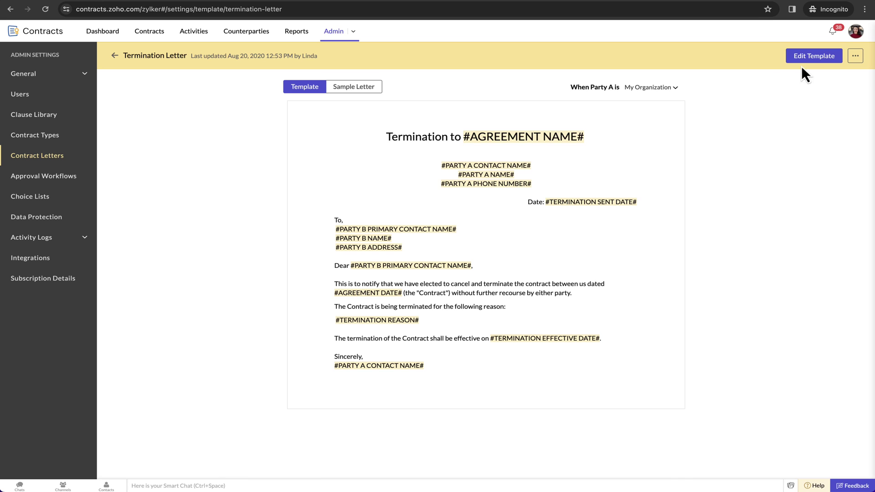
click(813, 56)
scroll(510, 259, down, 3)
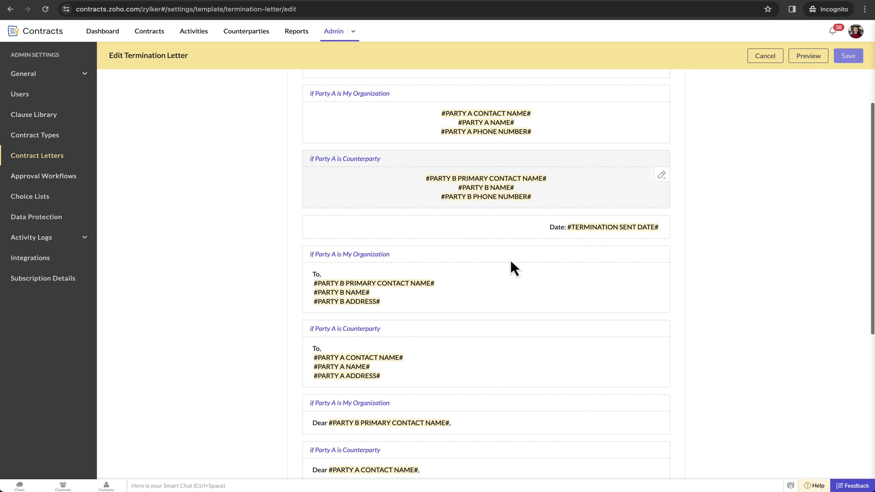
scroll(510, 258, down, 5)
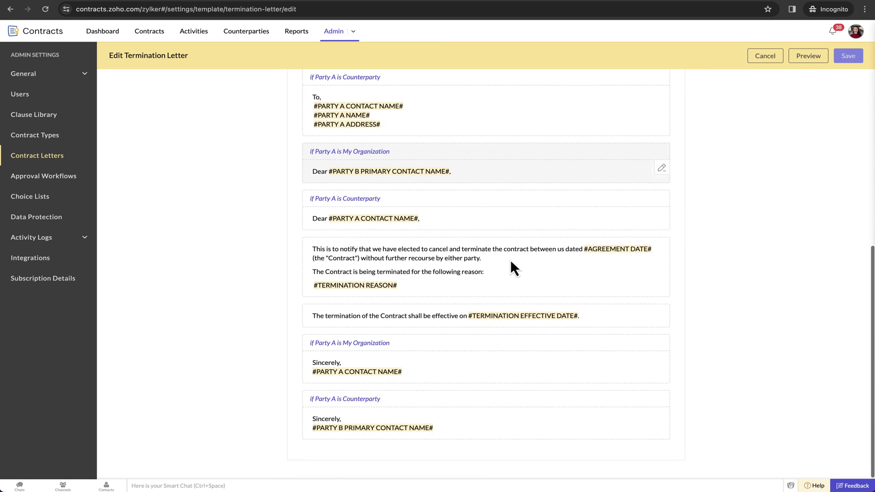
click(763, 56)
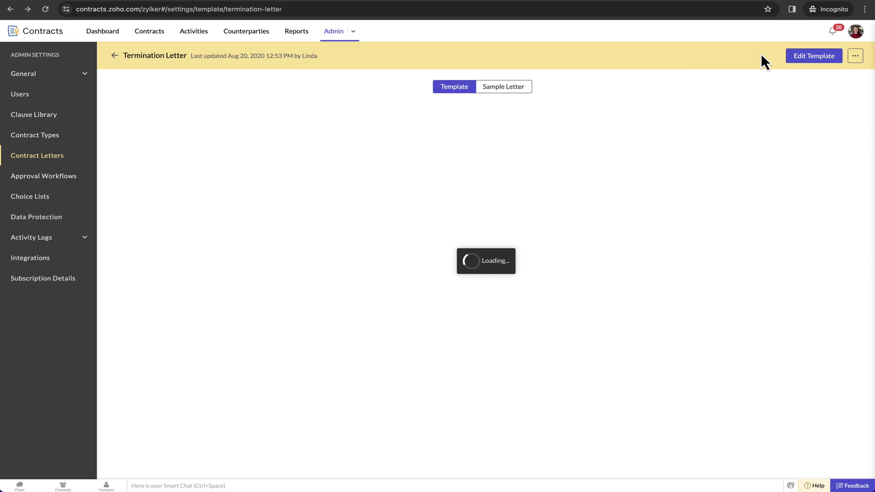
click(114, 56)
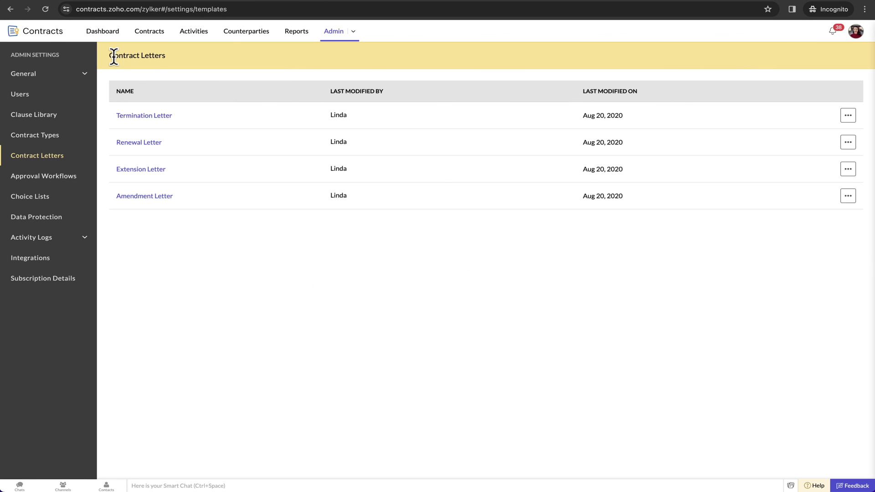
Step: Browse Approval Workflows and Choice Lists, then open the account owner's user details
click(32, 176)
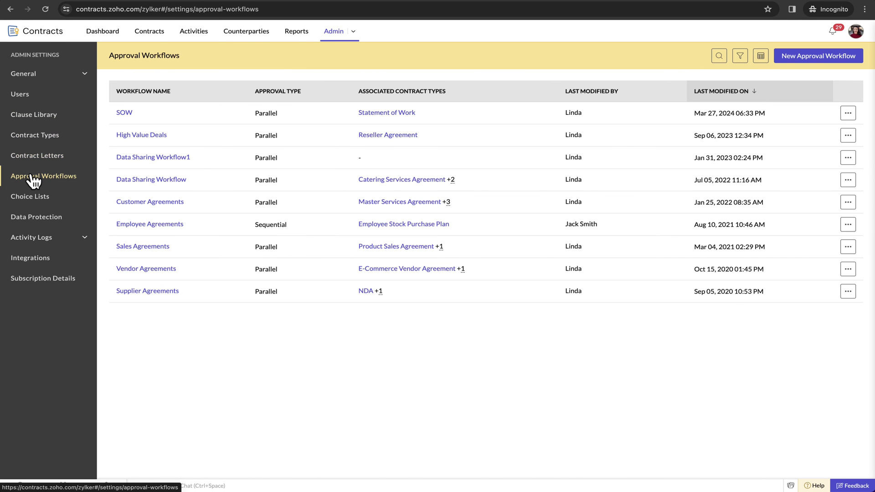
click(28, 201)
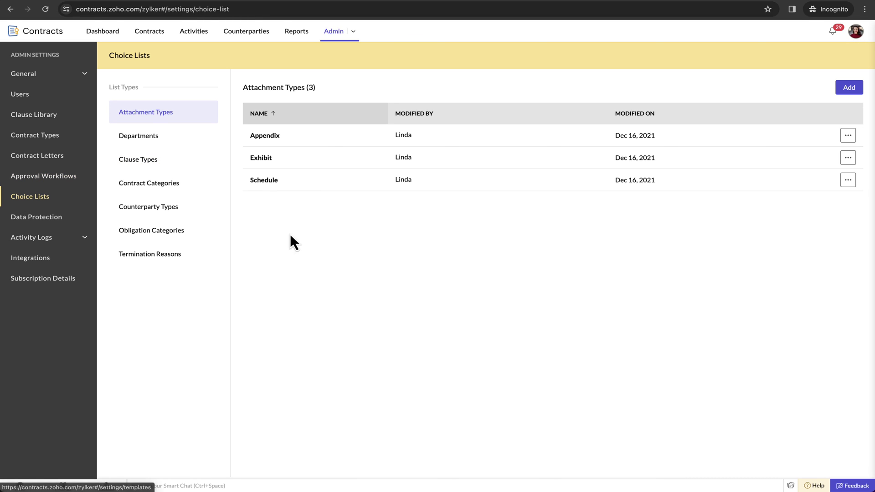
click(29, 94)
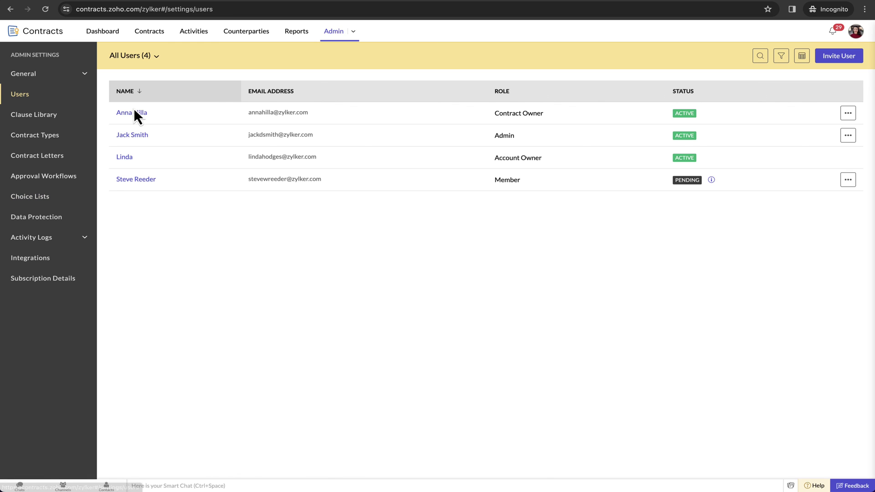
click(122, 157)
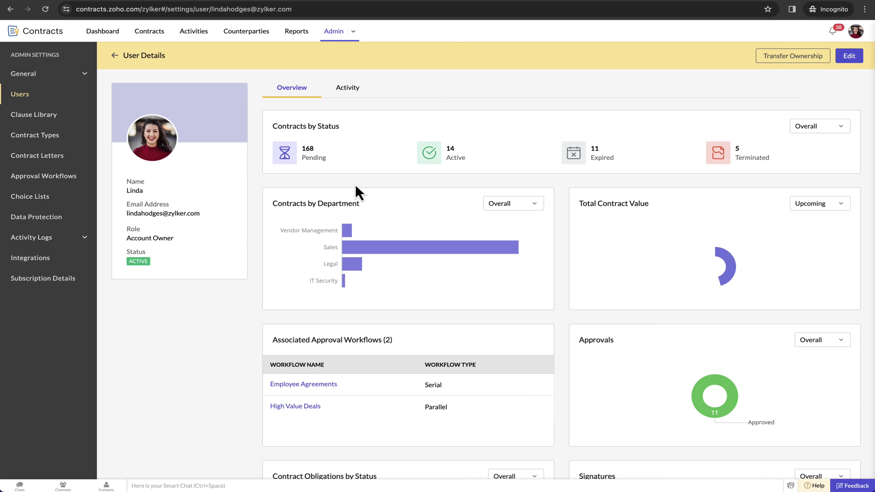
Step: From the account owner's Activity timeline, open the SOW with Zenith Dynamics contract
scroll(355, 186, down, 3)
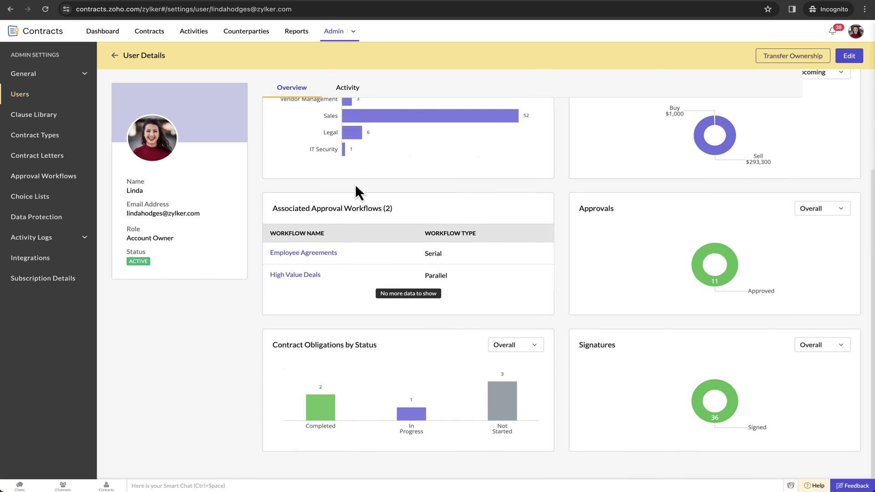
scroll(354, 184, up, 3)
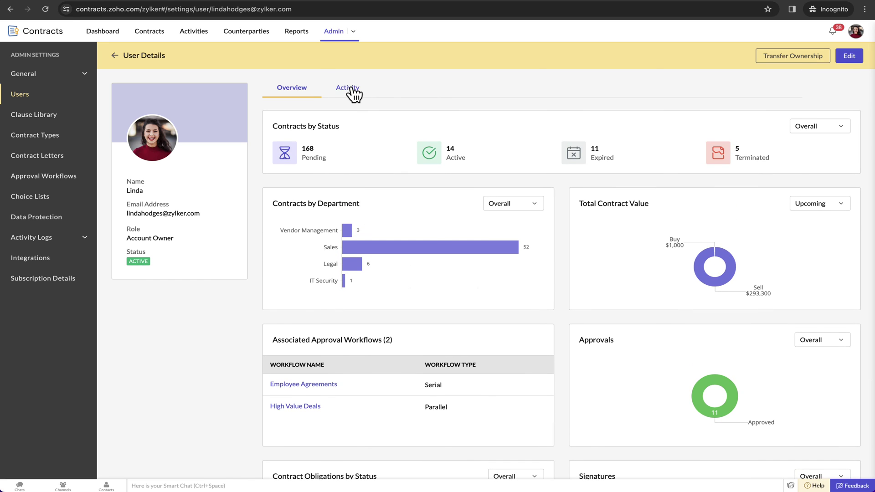
click(351, 87)
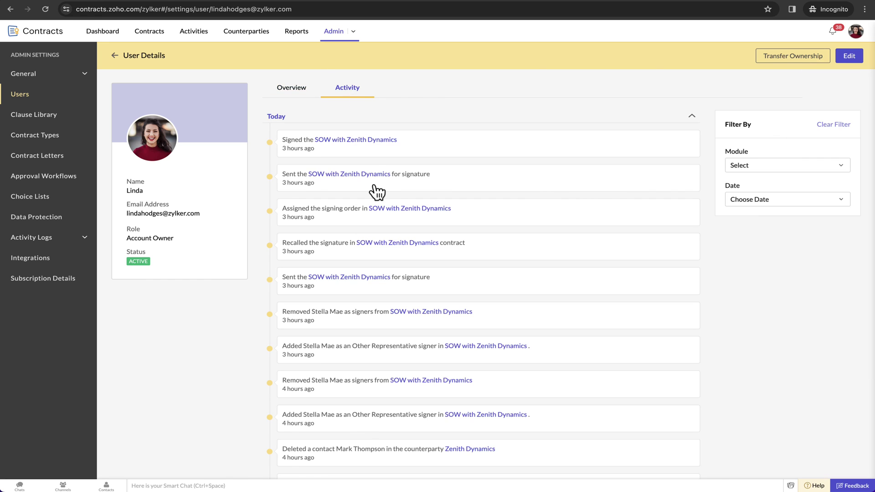
scroll(374, 212, down, 15)
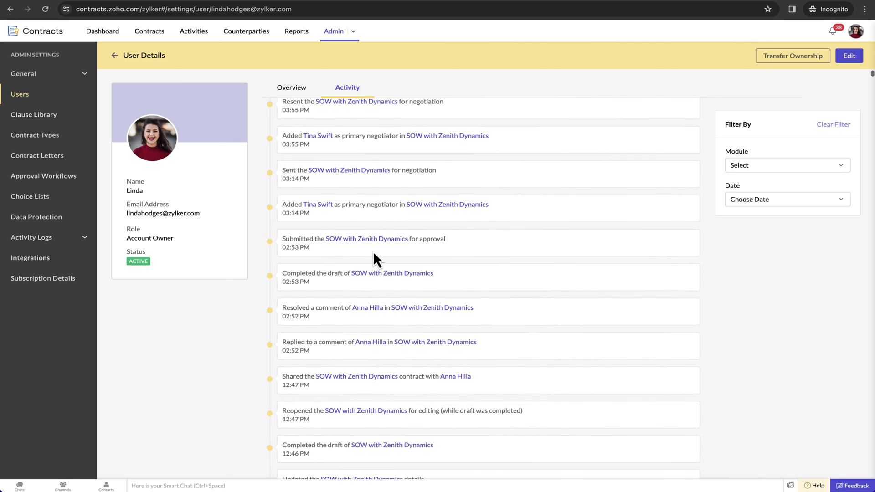
click(374, 258)
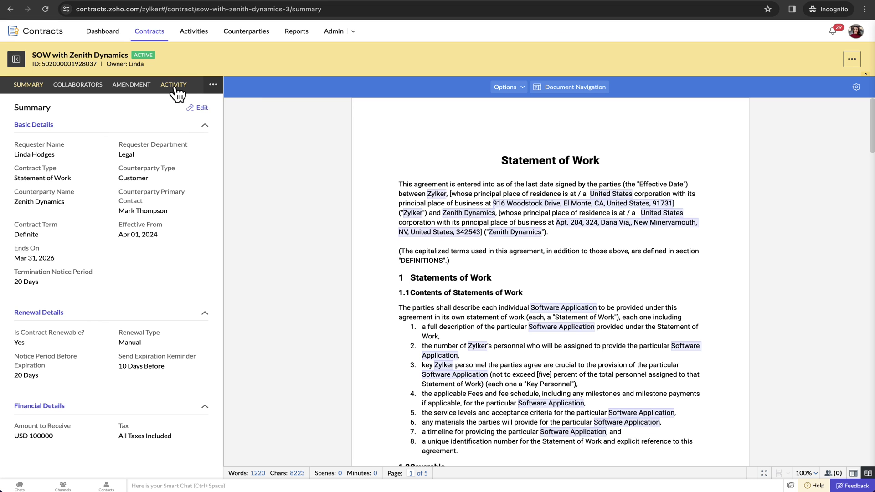
Step: Show the SOW with Zenith Dynamics contract's Activity entries and scroll through the signing and obligation events
click(173, 84)
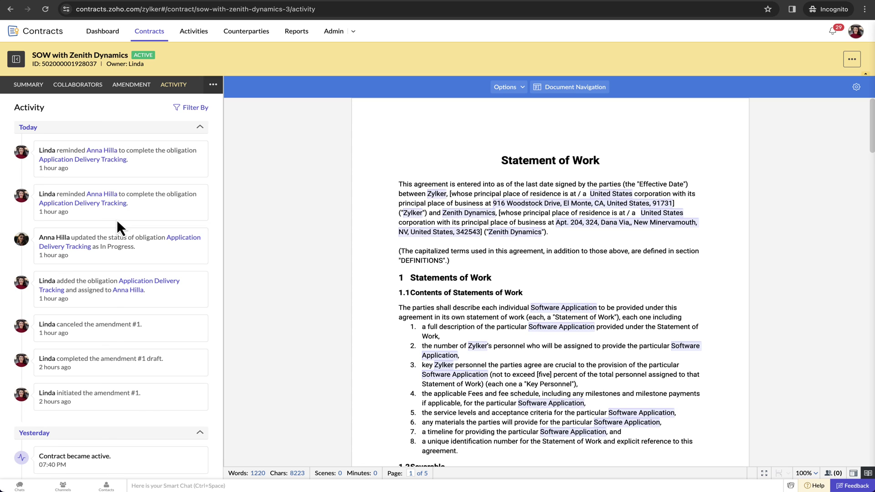
scroll(117, 219, down, 15)
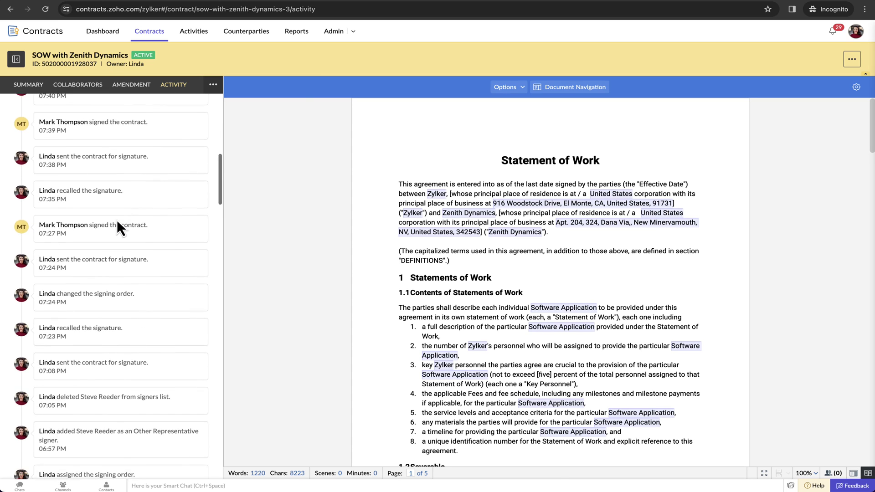
scroll(117, 219, down, 10)
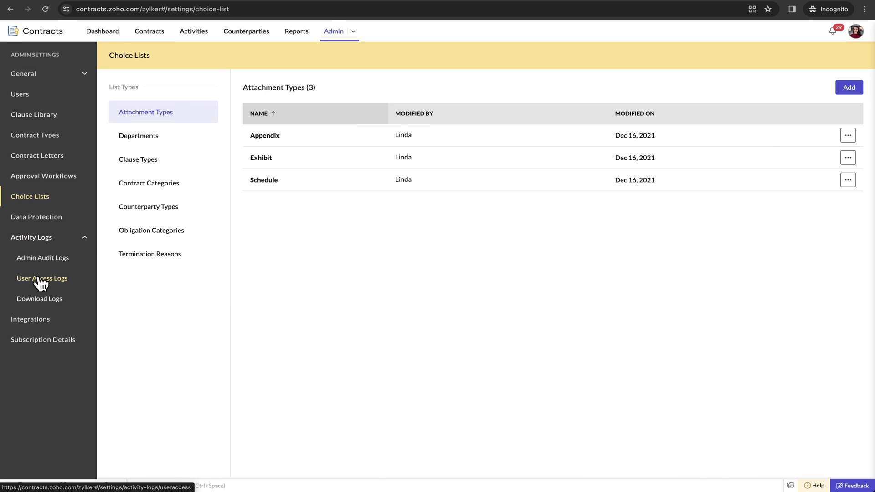
Step: Review the User Access Logs, then scroll through the Download Logs table
click(40, 281)
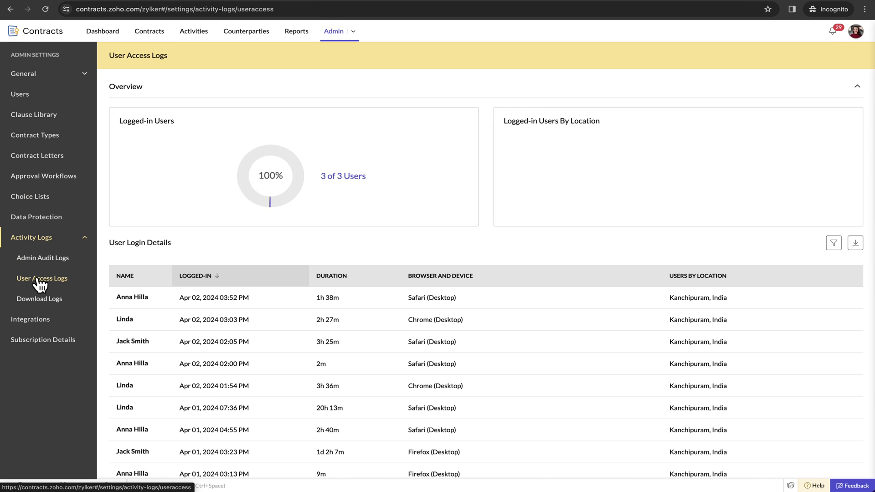
click(53, 301)
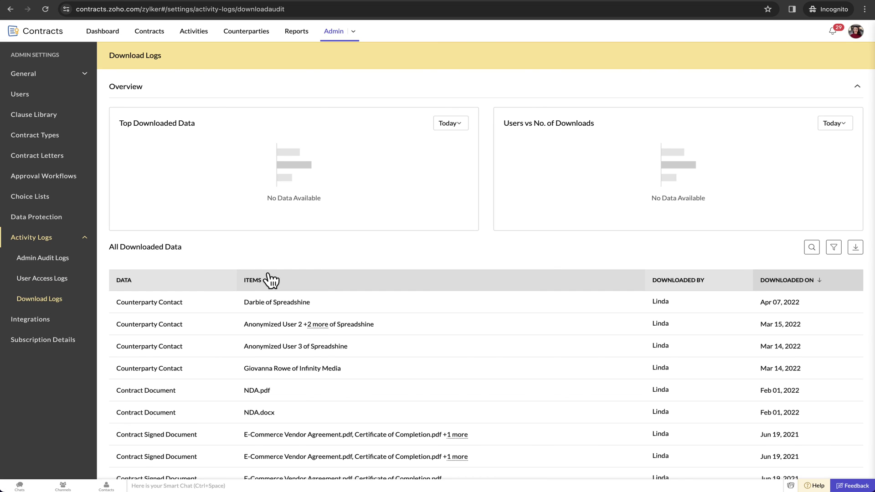
scroll(271, 280, down, 1)
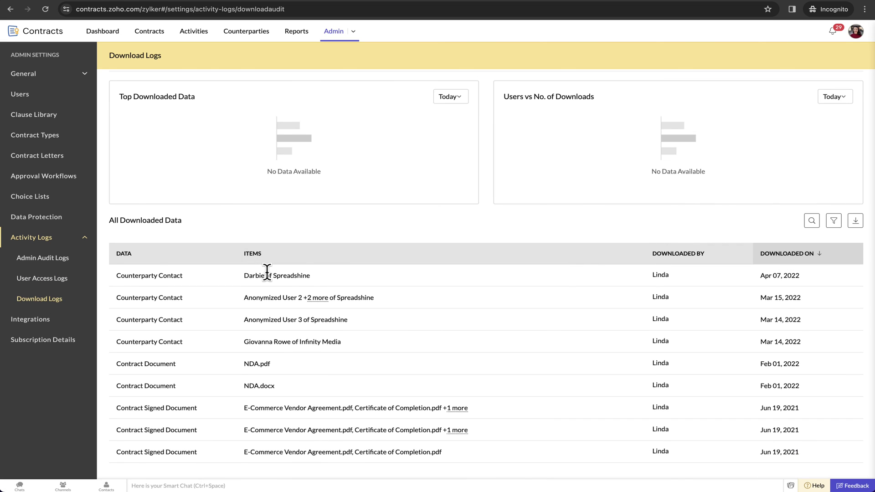
scroll(267, 272, up, 1)
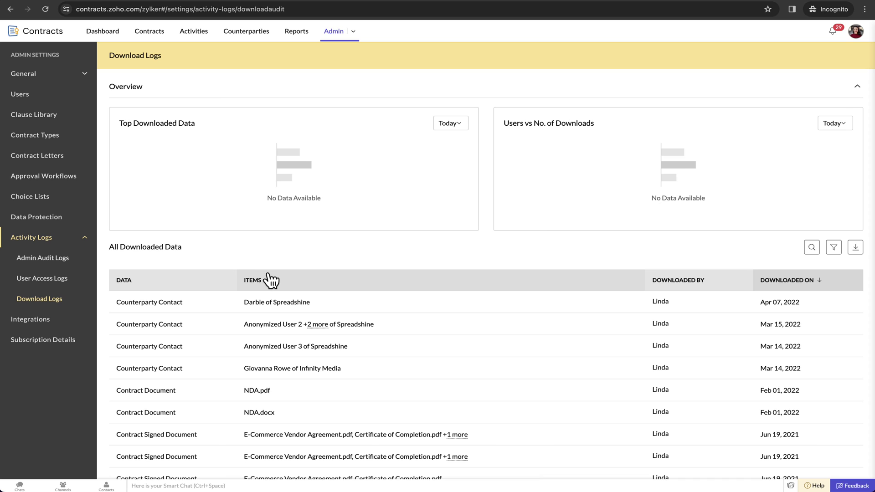